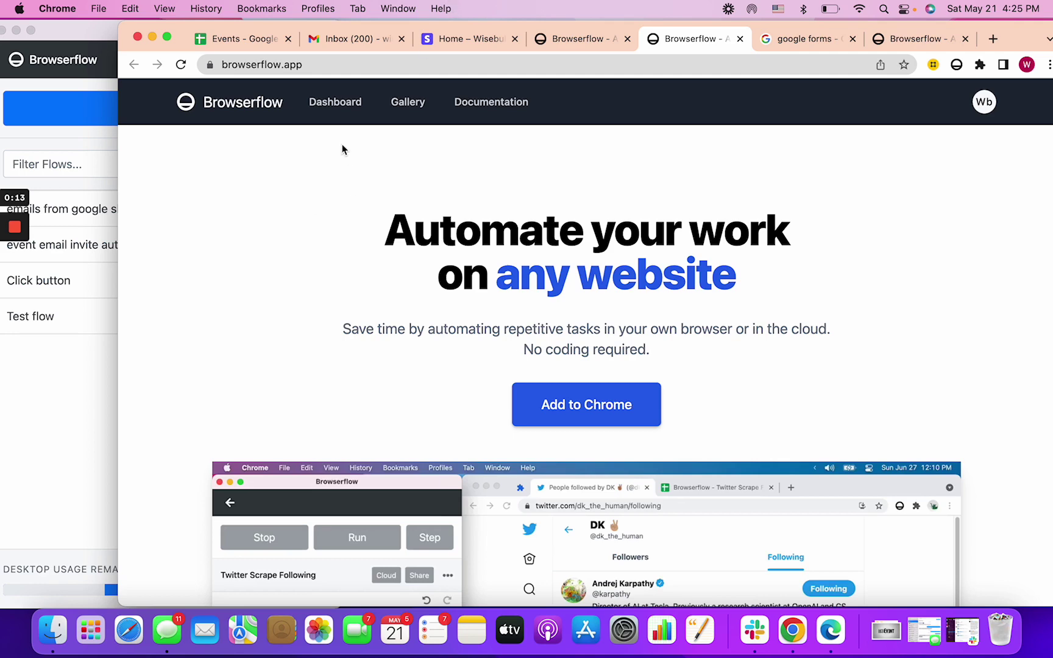
Switch Chrome to the 'Events - Google Sheets' tab listing the registrants
click(250, 41)
Check the registrants' event, emails and names in the Events sheet, glance at the Gmail inbox, and return
click(385, 228)
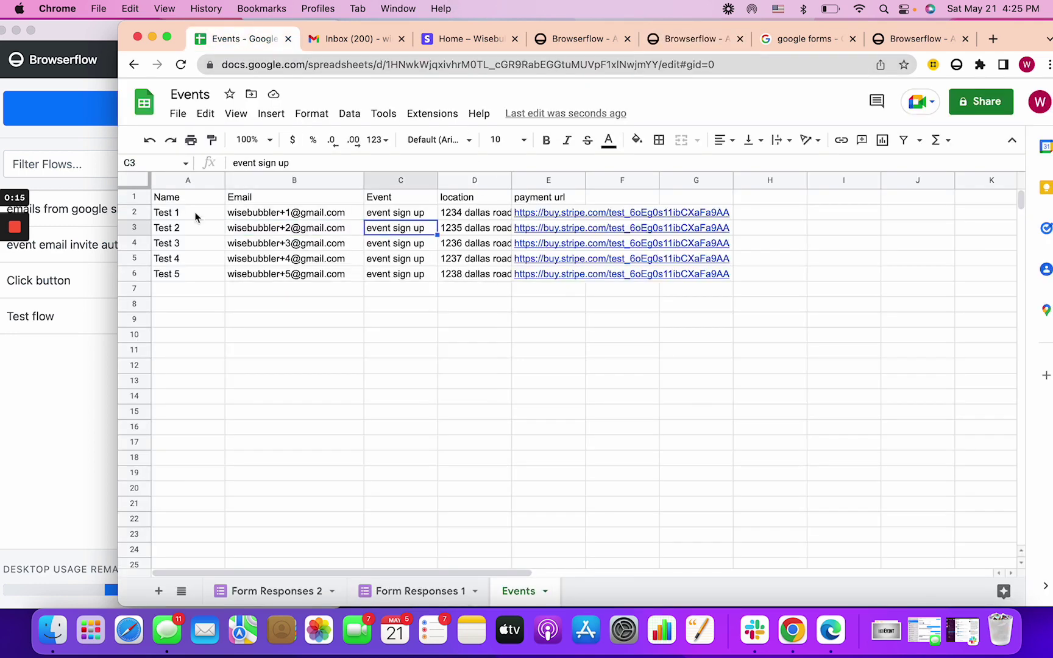
click(238, 218)
click(246, 232)
click(253, 244)
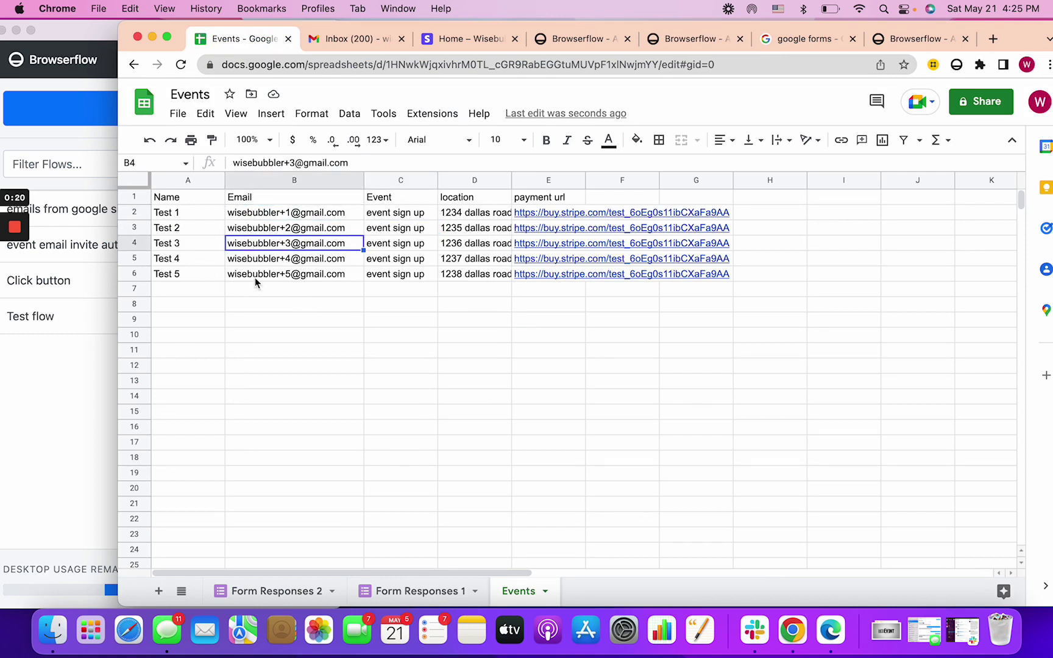
click(213, 214)
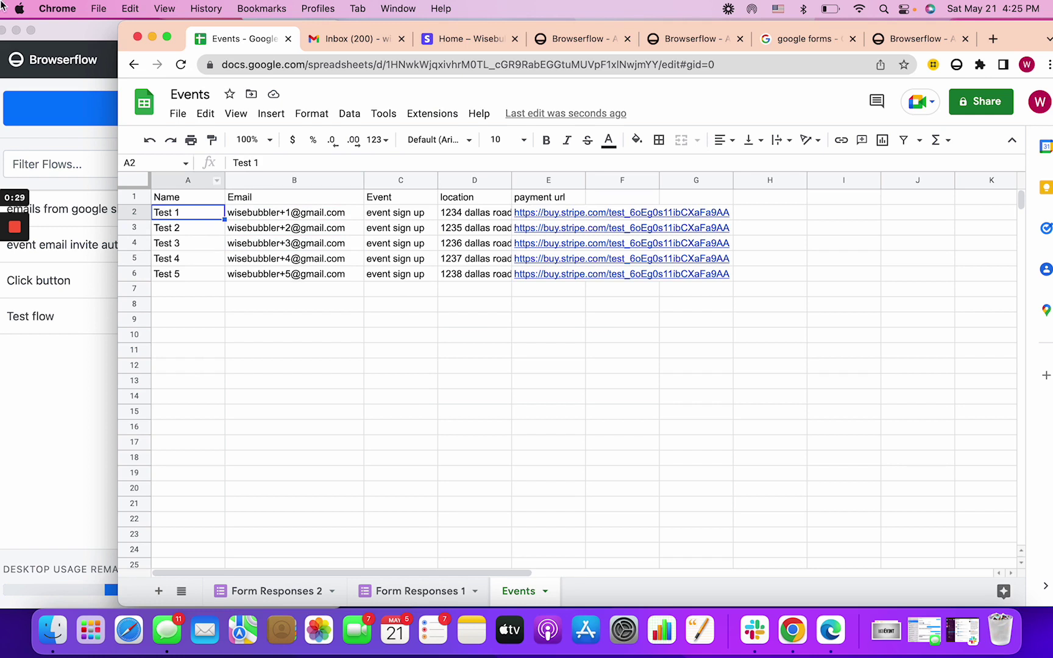
click(350, 39)
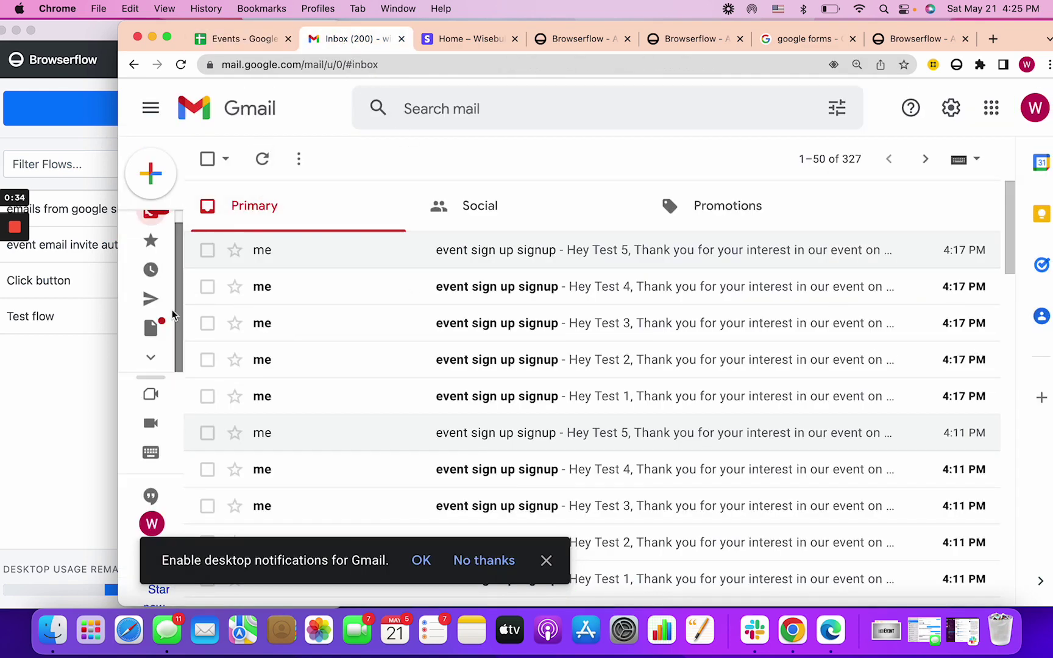
click(217, 43)
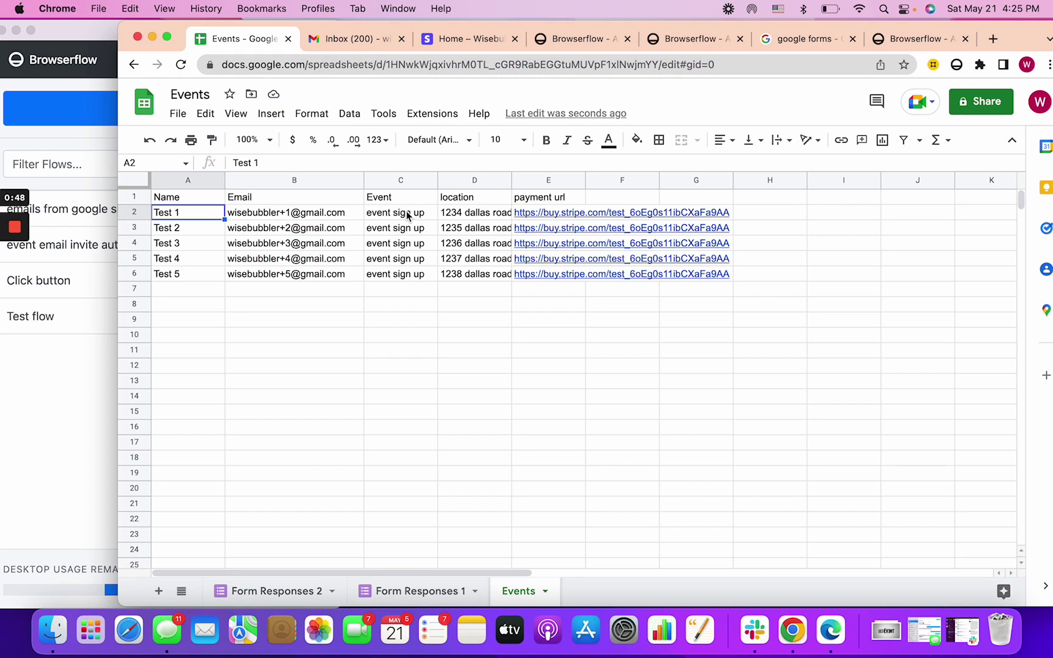
click(903, 38)
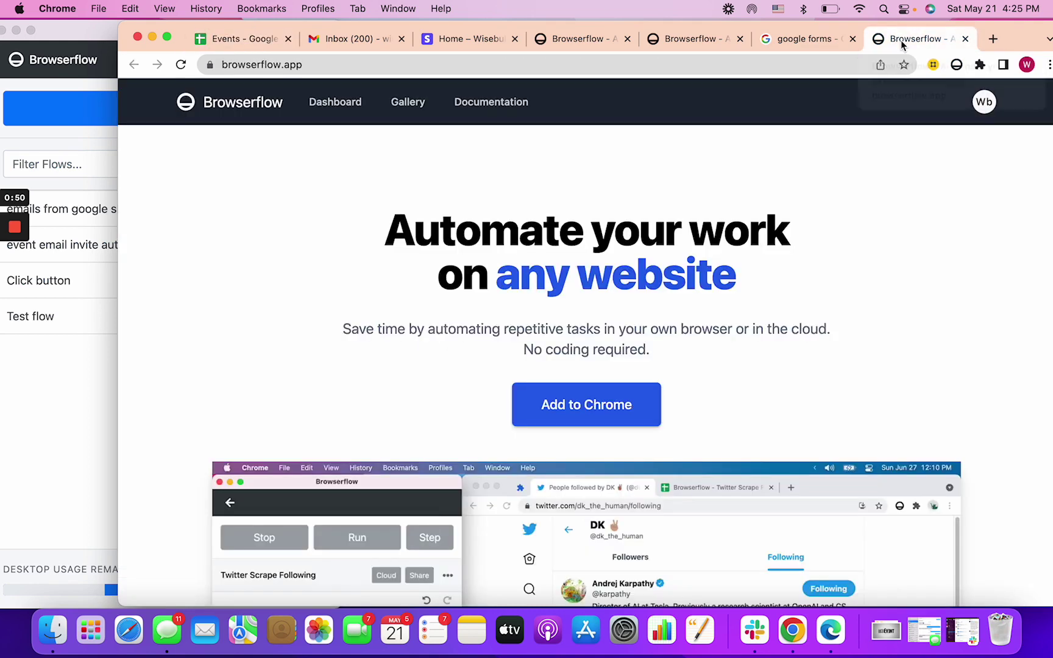
scroll(671, 303, down, 4)
scroll(673, 302, up, 4)
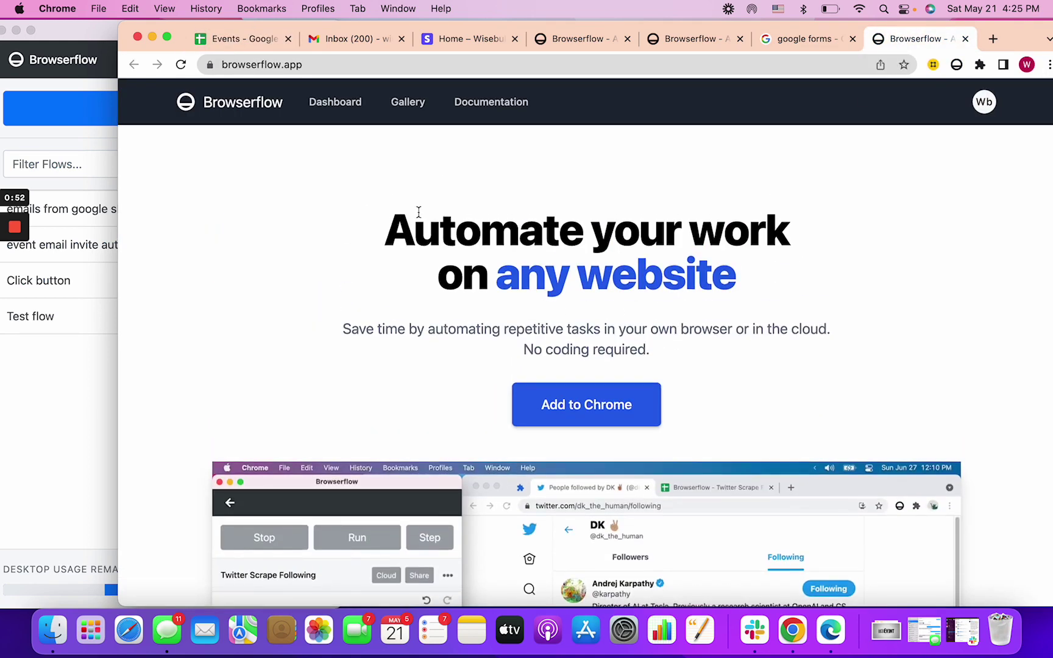
scroll(487, 265, down, 1)
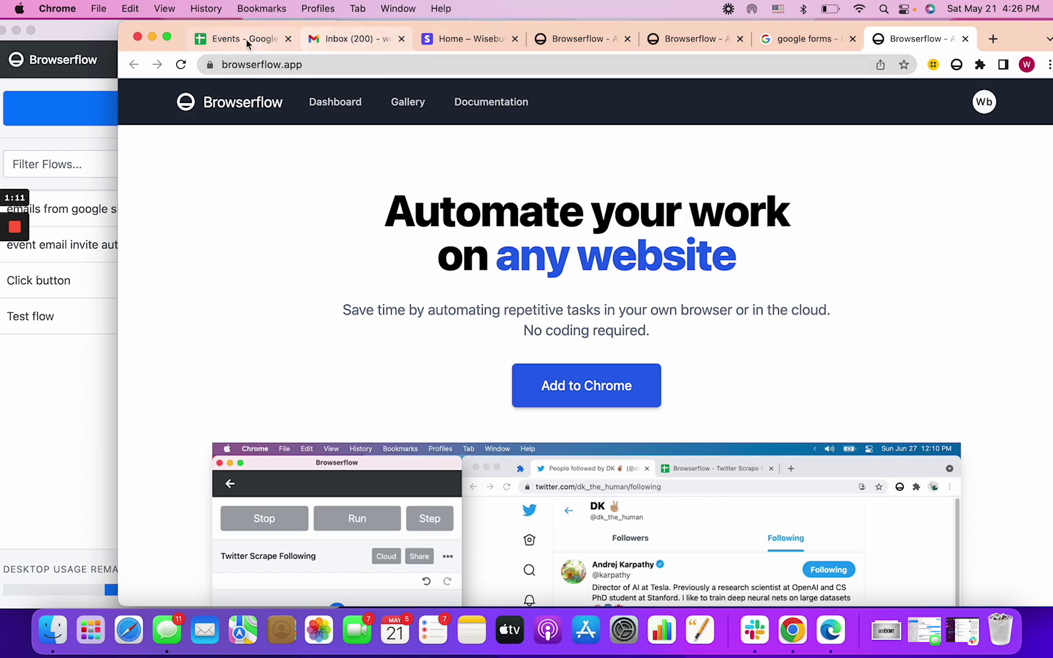
Arrange Browserflow beside the Gmail inbox and open the 'event email invite automation' flow
click(339, 38)
click(86, 40)
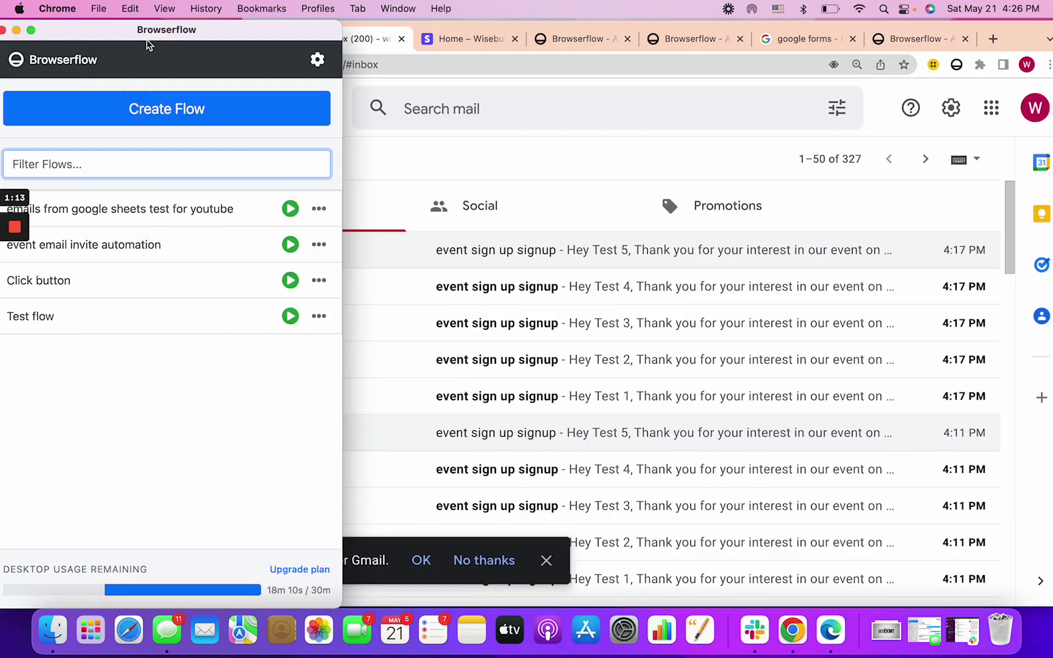
click(231, 39)
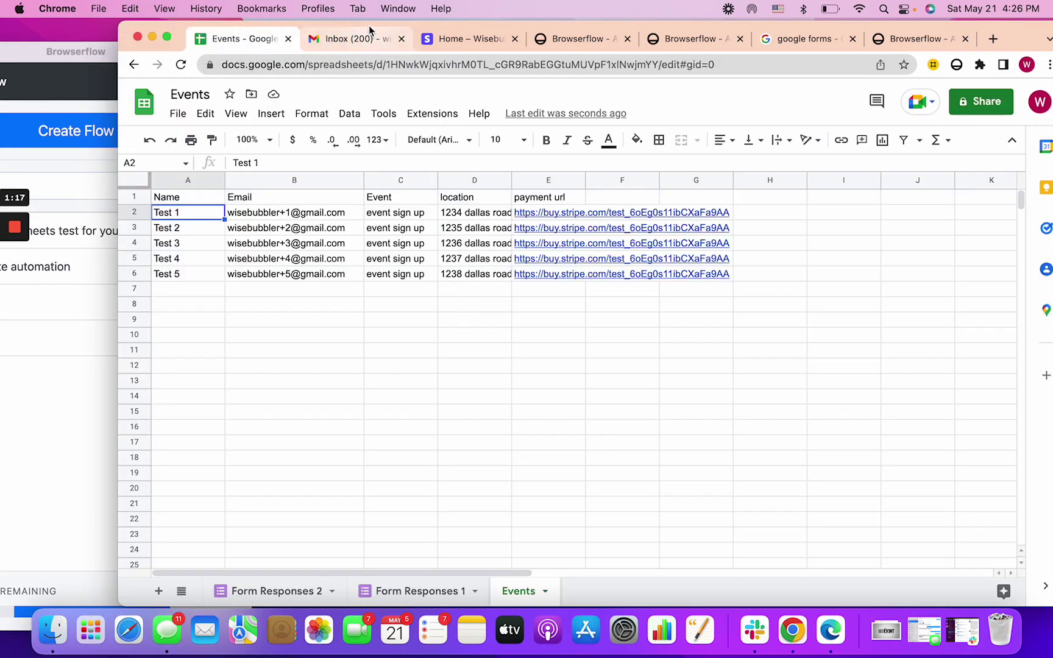
drag(371, 23, 528, 24)
drag(189, 64, 253, 52)
click(496, 39)
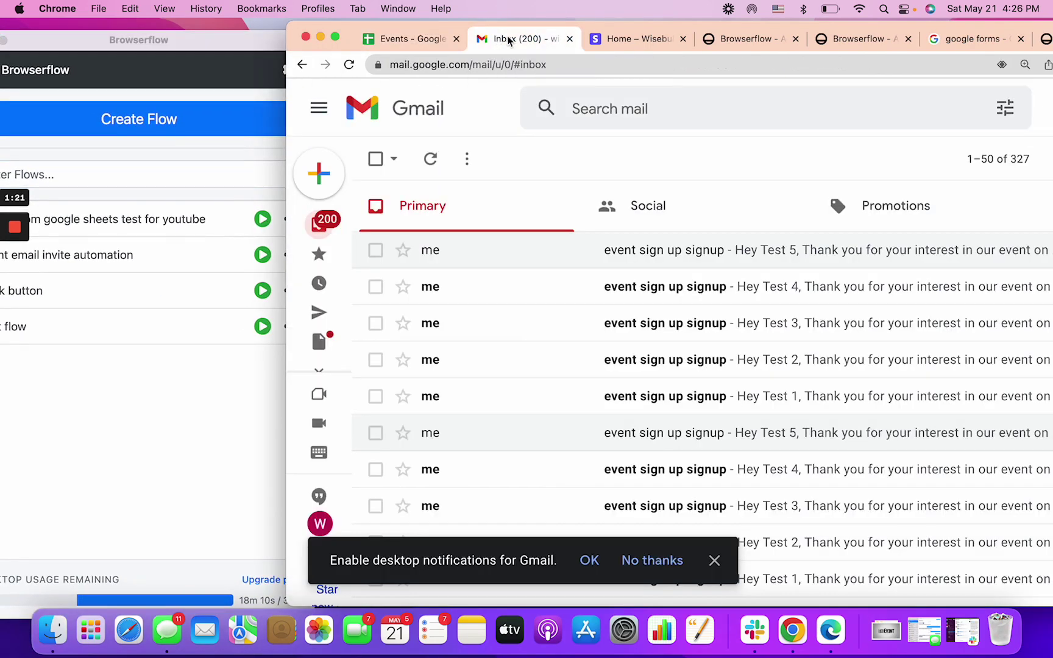
click(95, 69)
drag(123, 42, 154, 38)
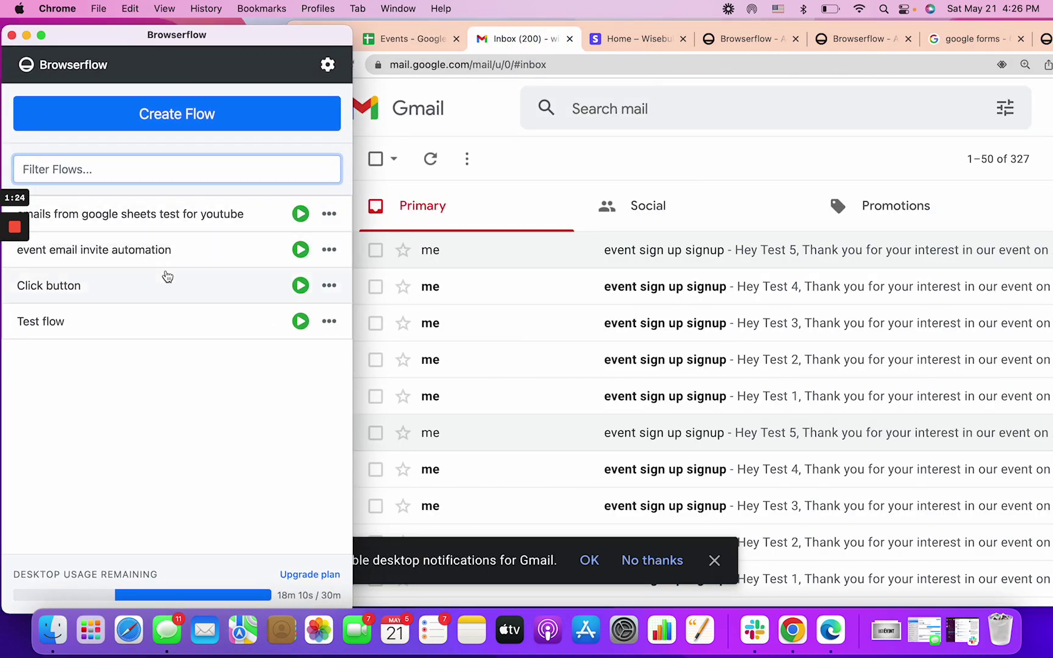
click(181, 252)
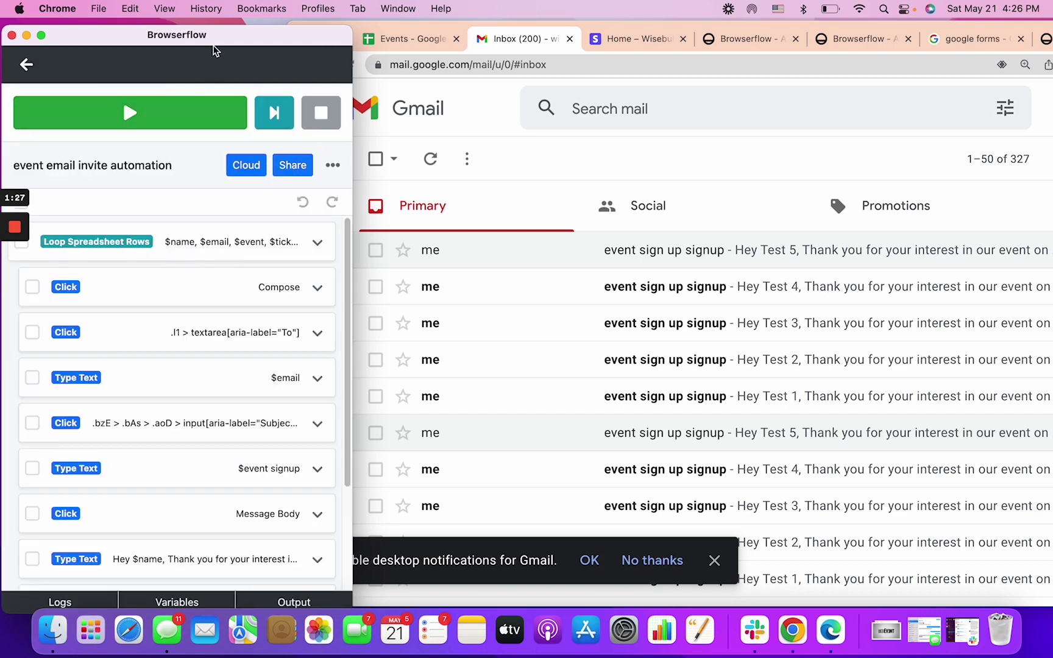
drag(214, 37, 149, 28)
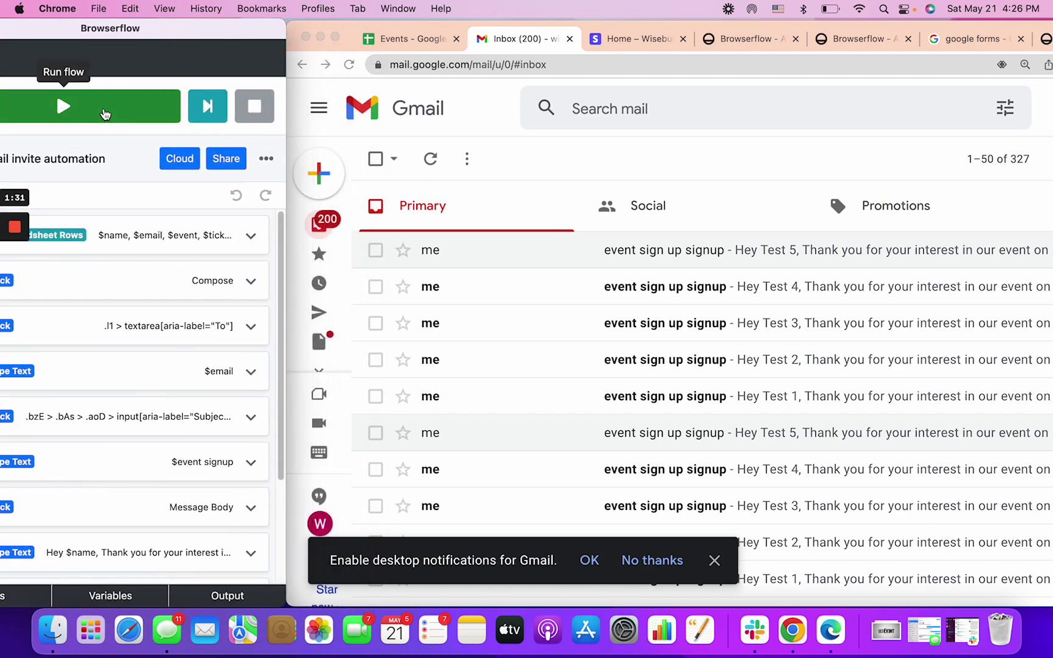
Run the 'event email invite automation' flow to send the five signup emails
click(105, 114)
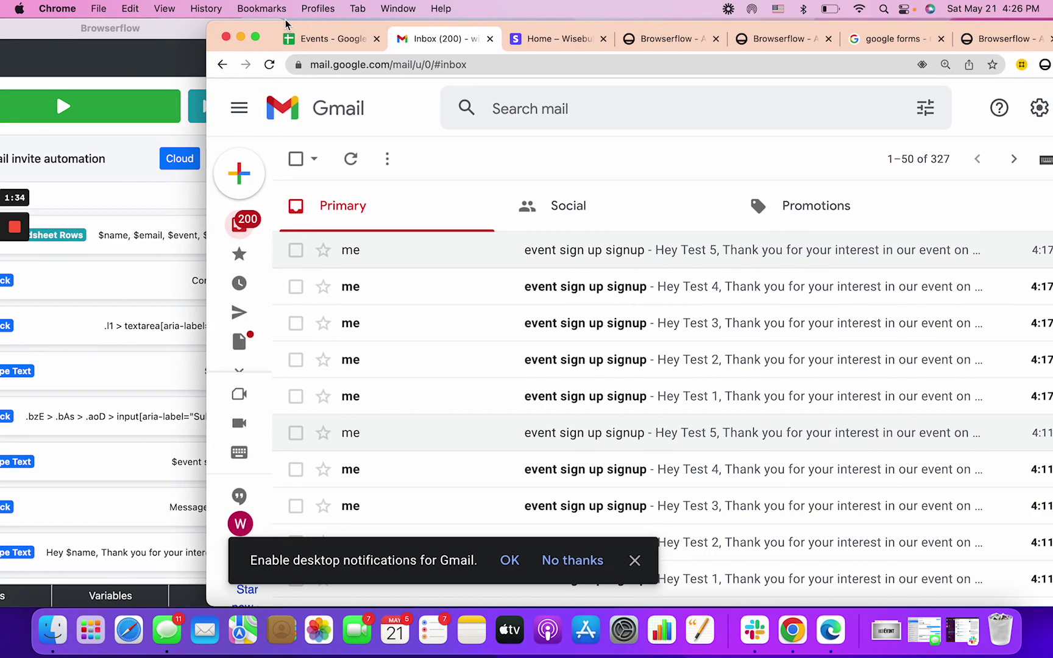
click(66, 74)
click(95, 104)
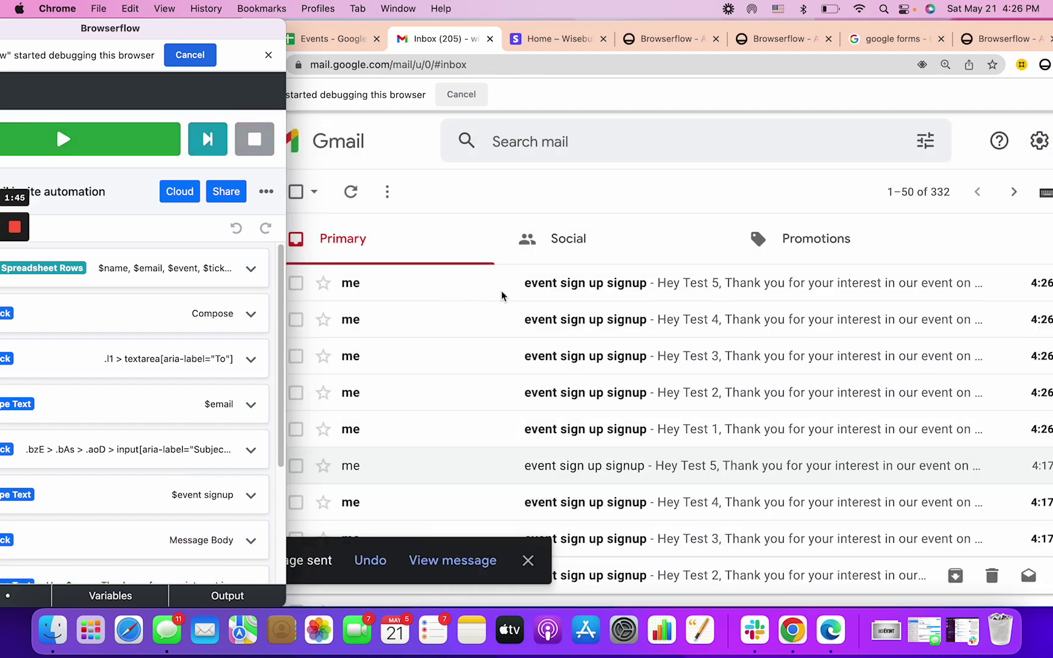
Open the newest Test 5 'event sign up signup' email and check its Stripe payment link
click(628, 284)
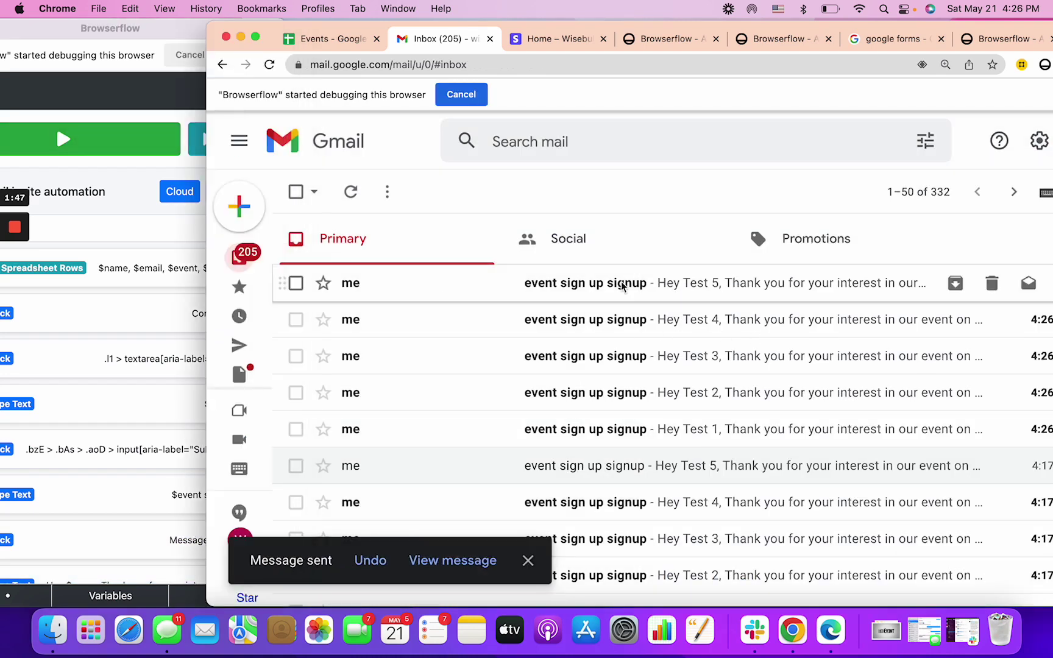
scroll(549, 329, down, 1)
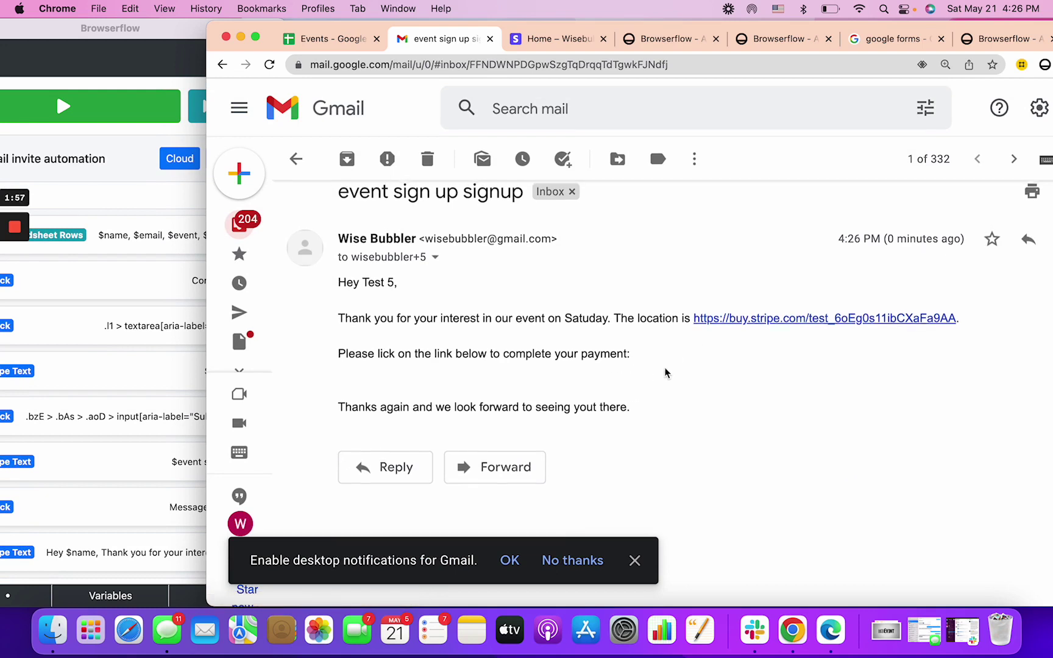
scroll(661, 371, up, 1)
mouse_move(11, 281)
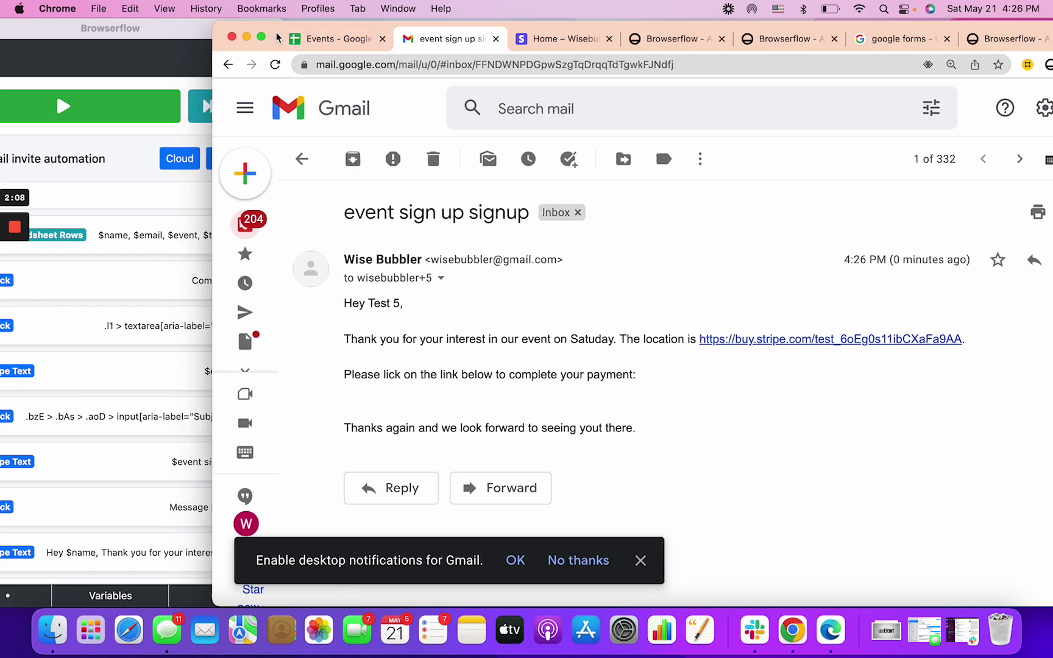
Bring up the Browserflow panel from the Browserflow website tab, back at its list of flows
drag(236, 33, 283, 39)
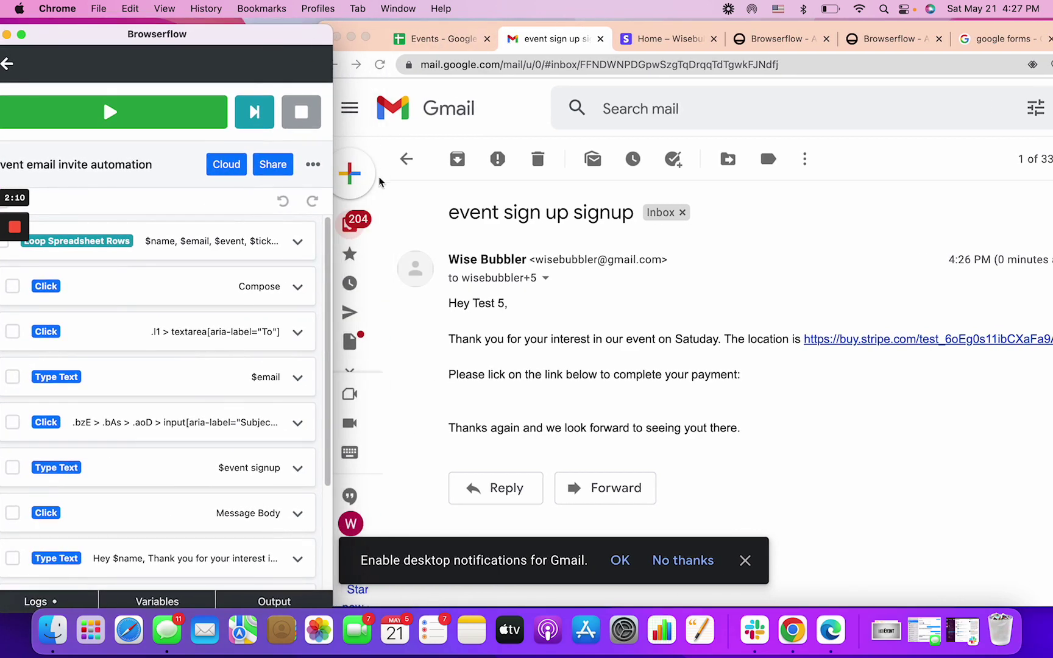
scroll(177, 291, down, 5)
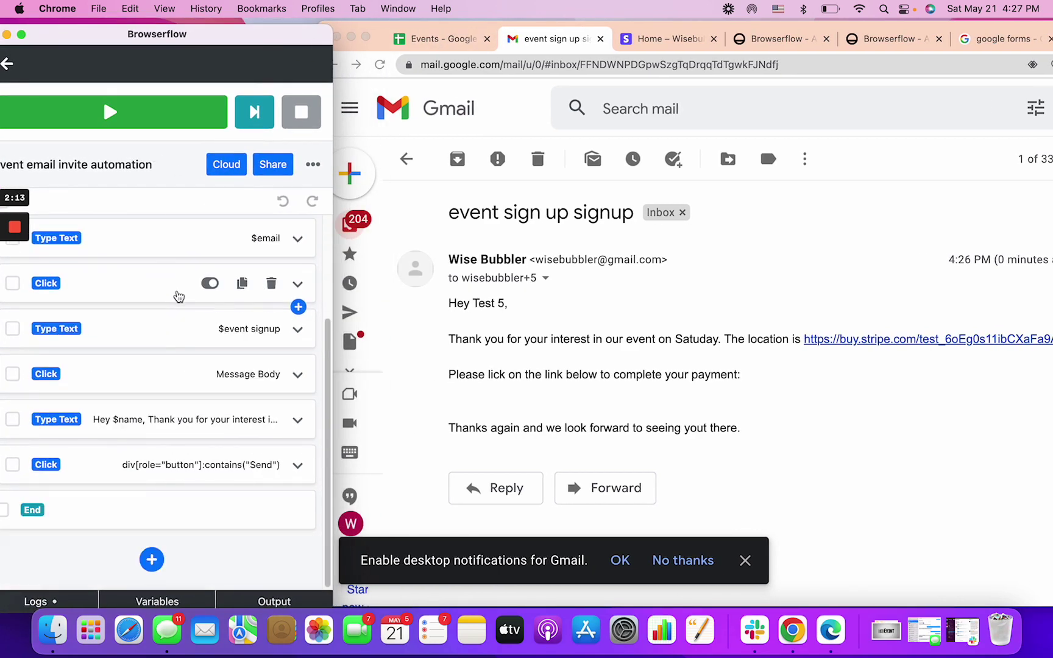
scroll(180, 295, up, 5)
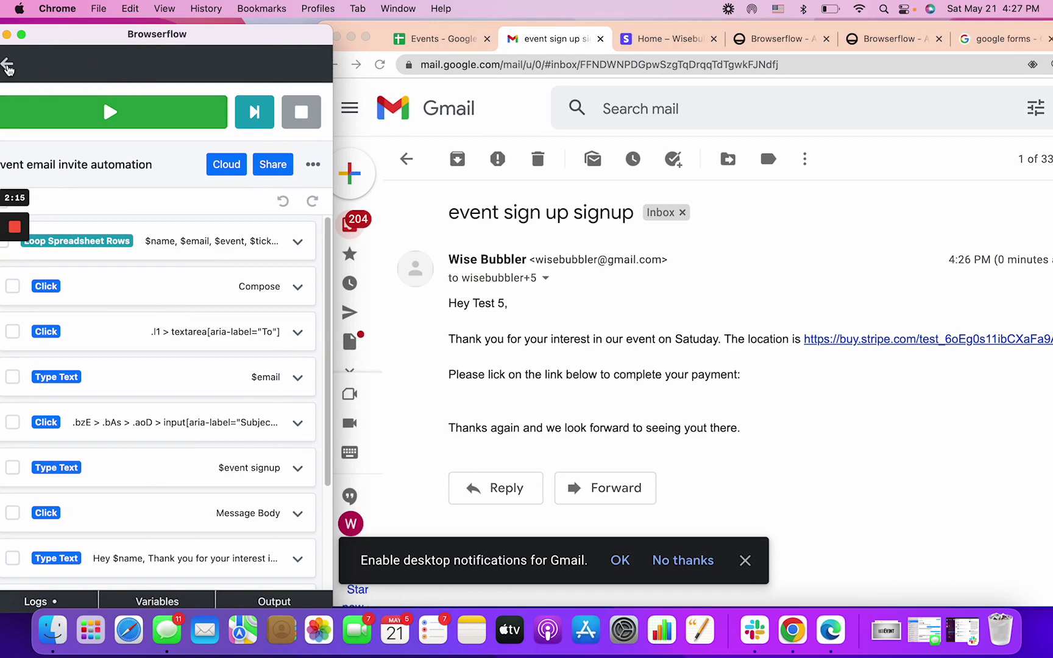
double_click(966, 28)
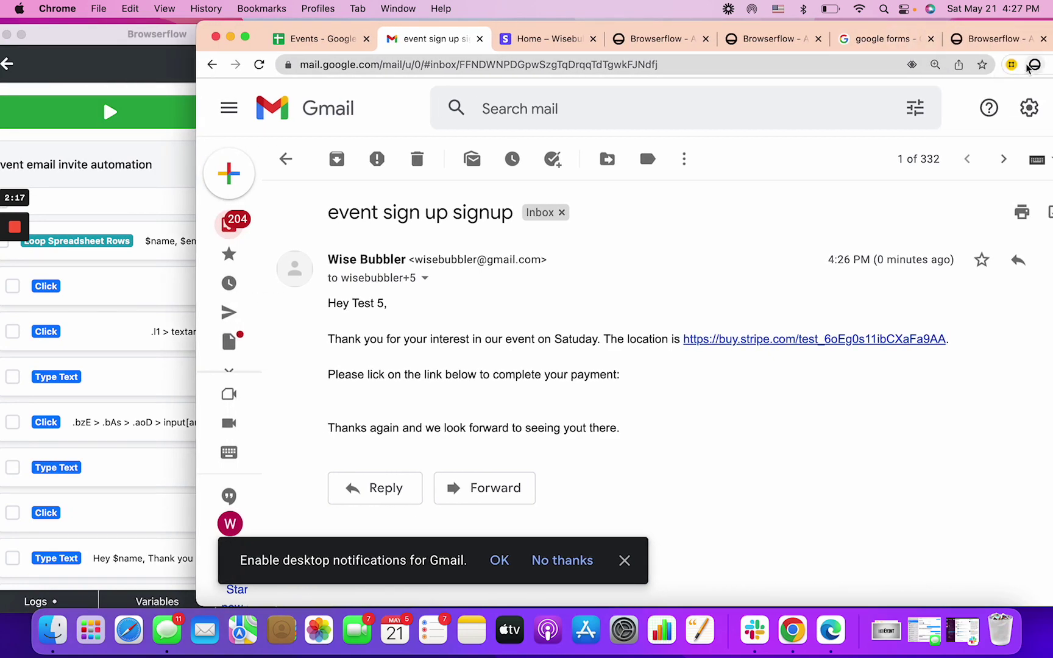
click(942, 38)
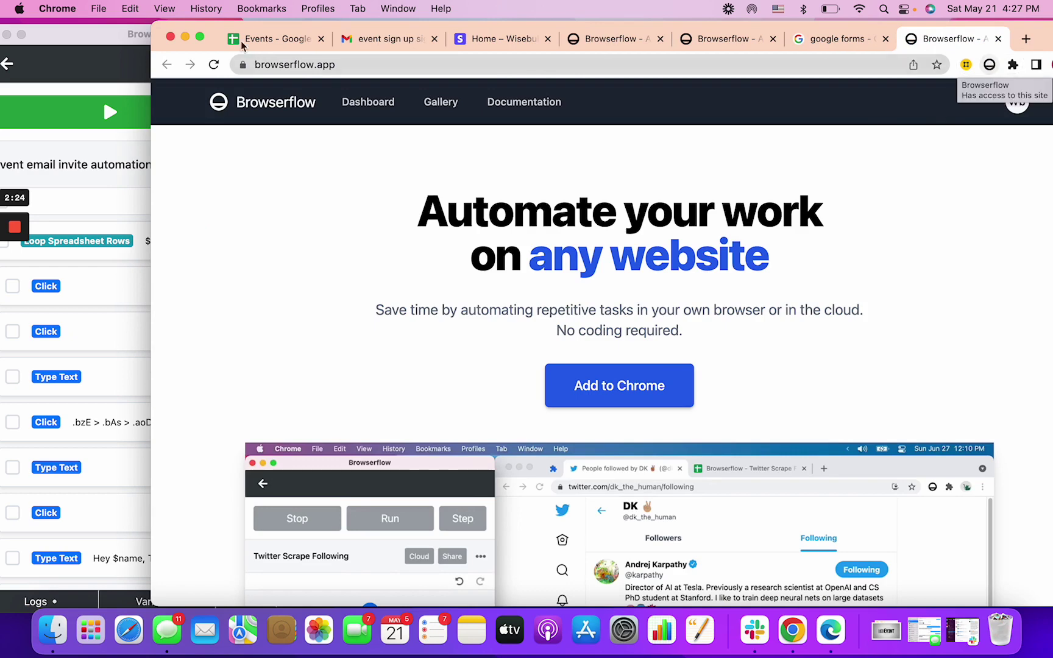
click(990, 65)
drag(134, 39, 171, 38)
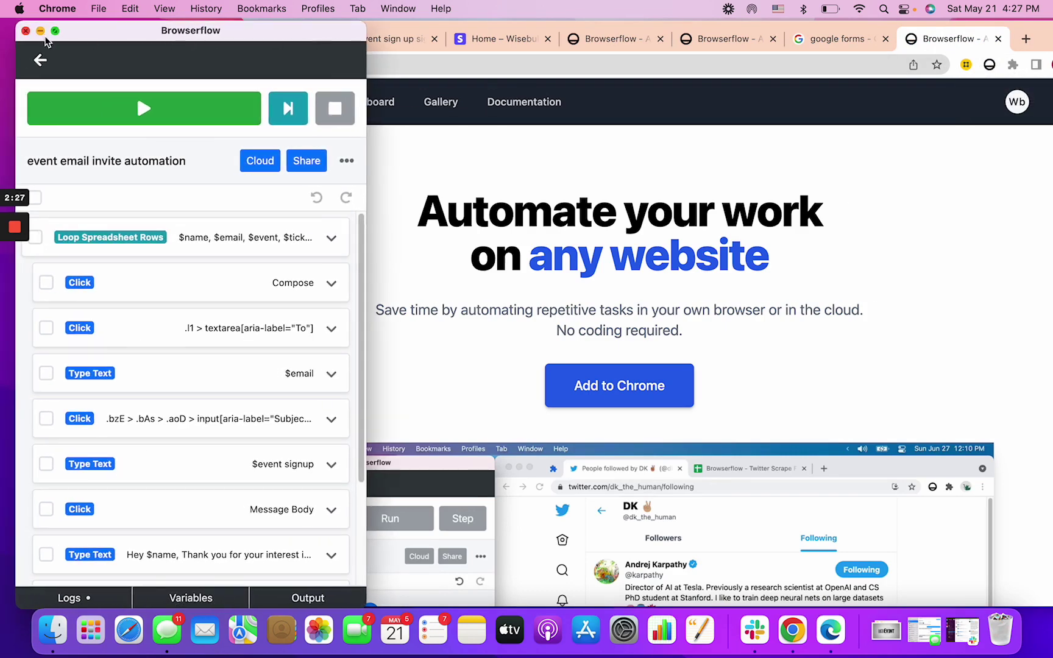
click(25, 31)
click(990, 65)
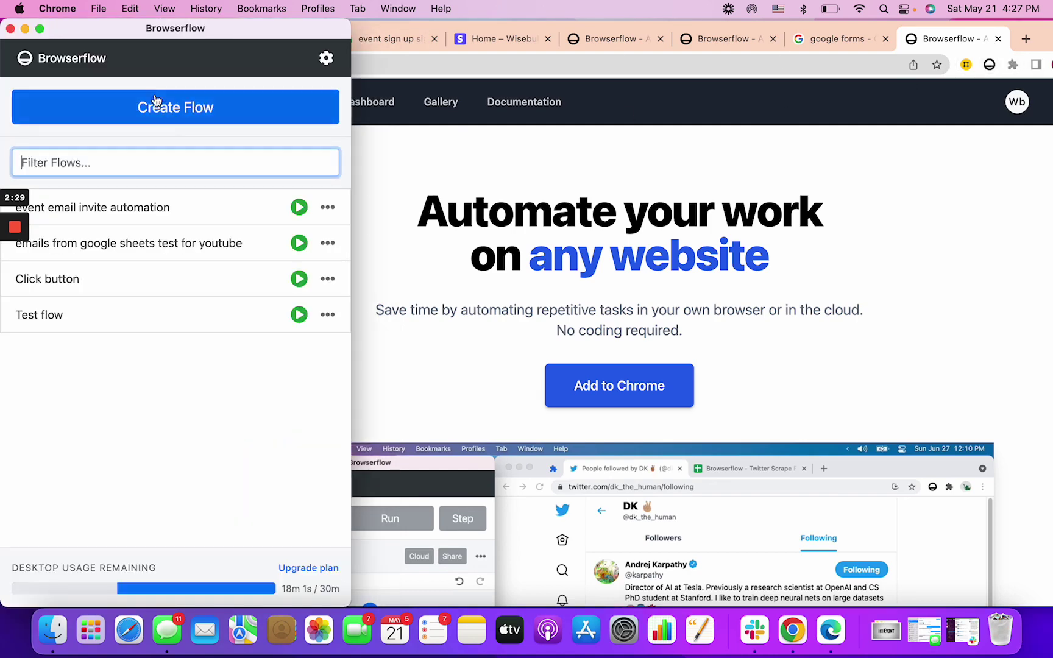
Reopen the 'event email invite automation' flow and dock its window beside the browser
click(144, 222)
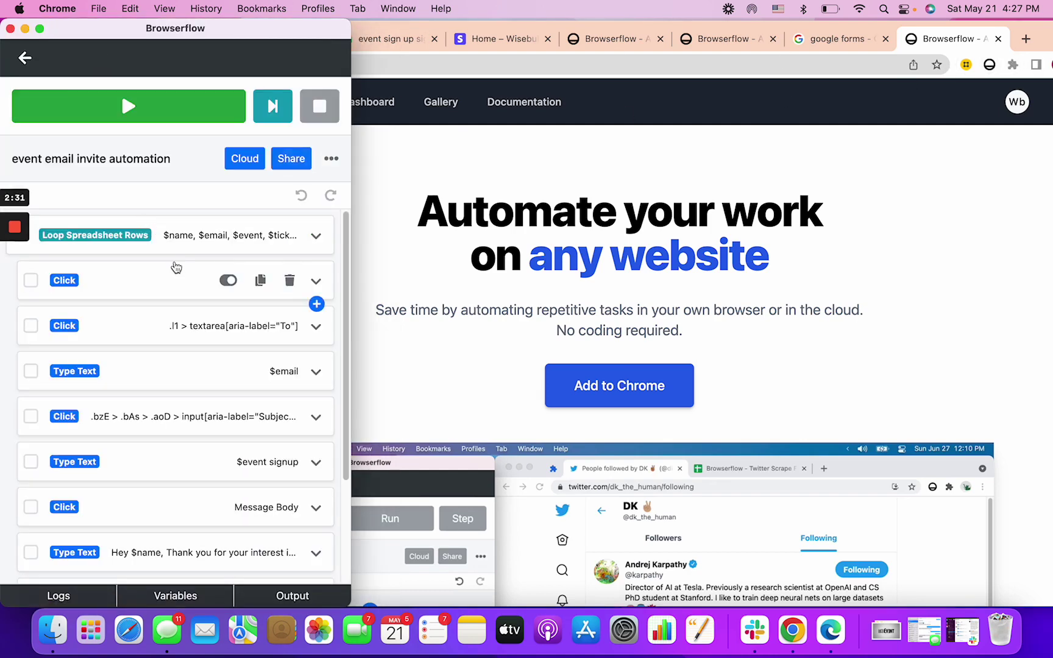
click(25, 58)
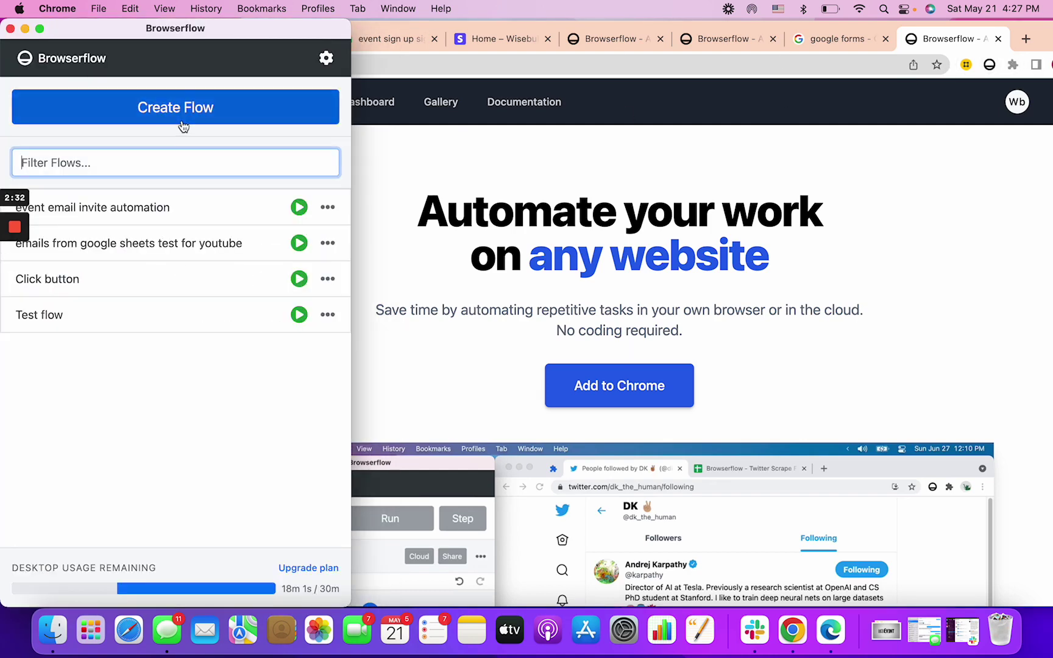
click(162, 215)
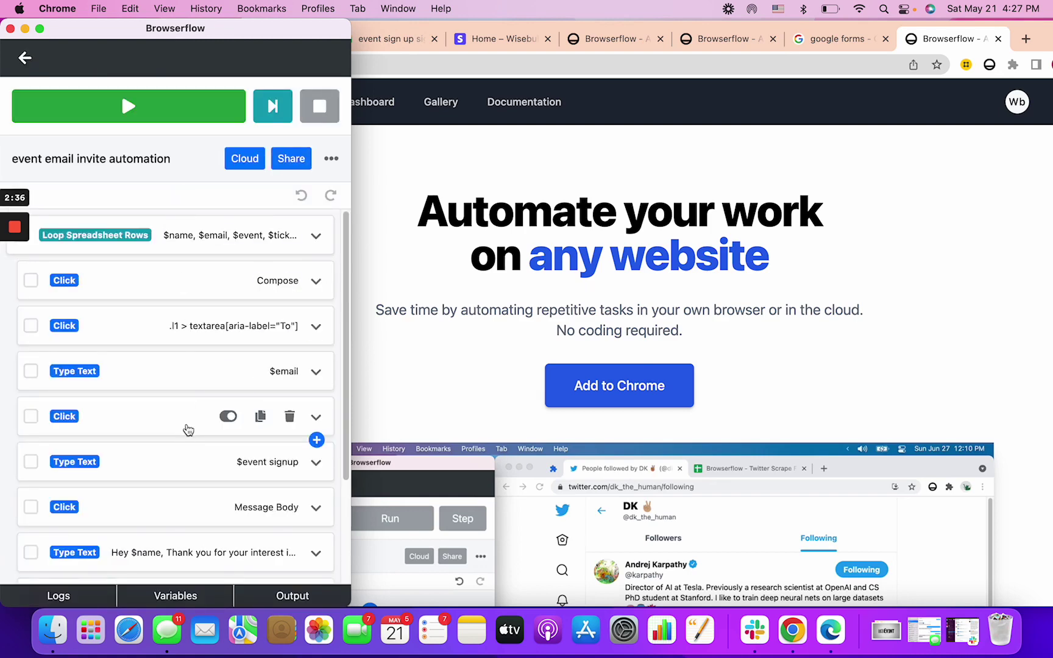
scroll(176, 413, down, 5)
scroll(175, 413, up, 3)
drag(240, 29, 160, 40)
drag(303, 29, 438, 30)
drag(247, 40, 328, 28)
mouse_move(147, 237)
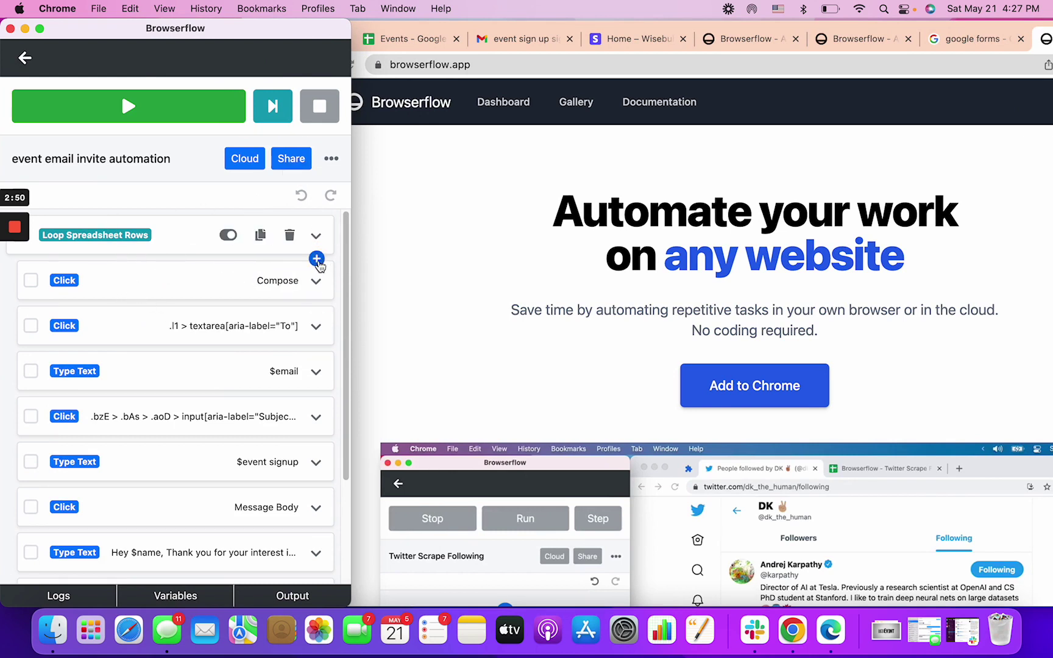
Filter the add-command list for 'loop' commands, then dismiss it without adding anything
click(317, 259)
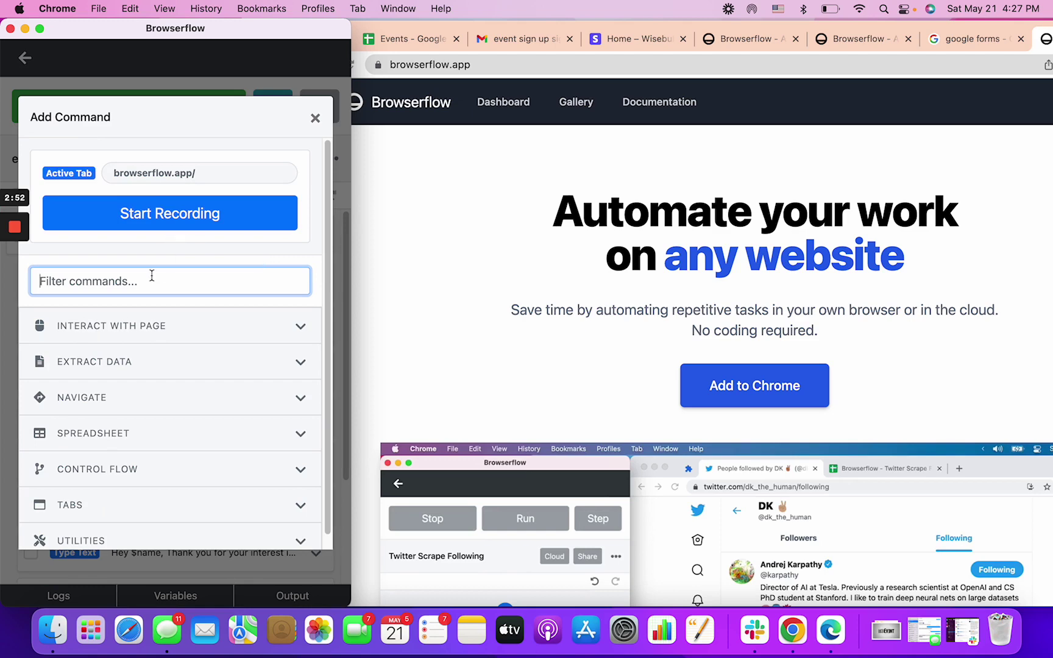
text(sp)
key(BackSpace)
key(BackSpace)
text(loop)
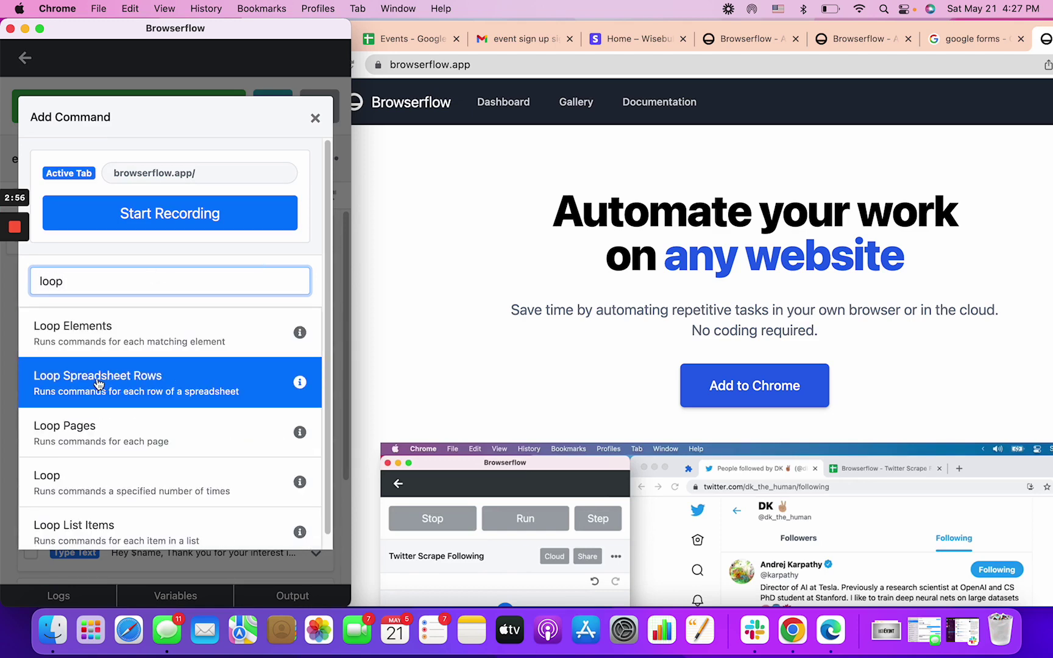
click(315, 118)
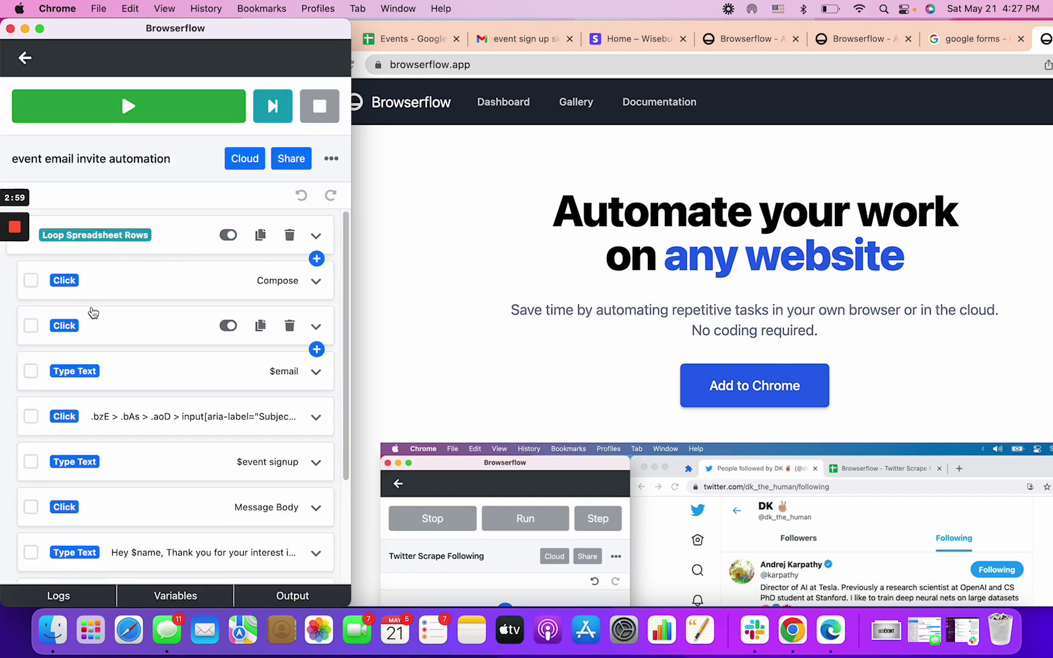
Expand the Loop Spreadsheet Rows step to review its settings, then collapse it
click(131, 230)
scroll(151, 329, down, 4)
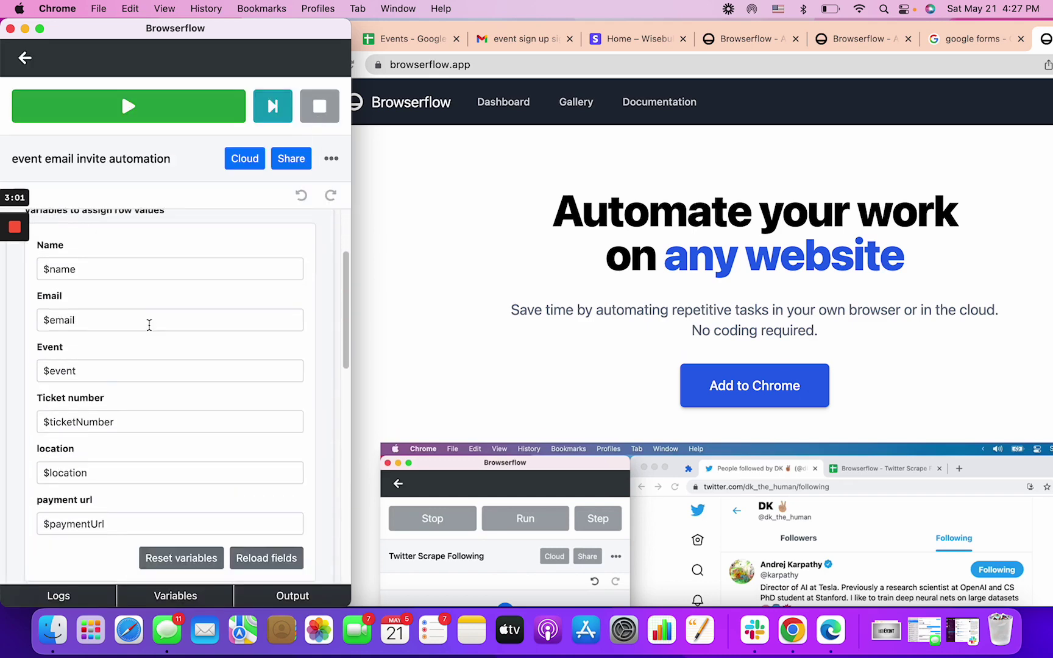
scroll(166, 308, up, 4)
scroll(142, 334, down, 2)
scroll(147, 323, up, 3)
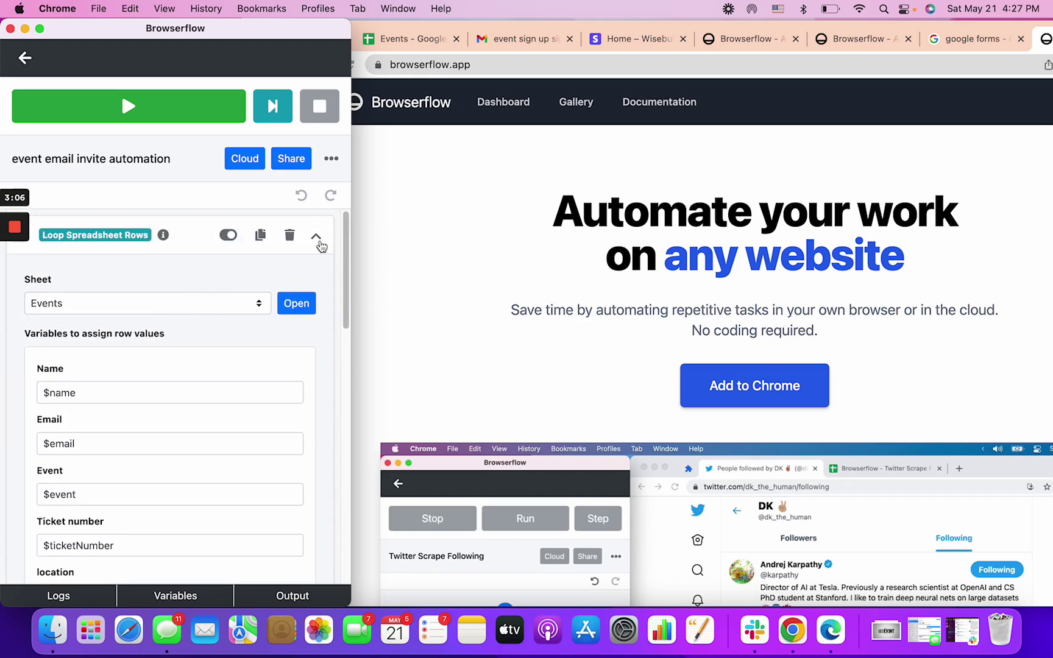
click(315, 236)
Start a browser recording from the add-command dialog and stop it again
click(316, 256)
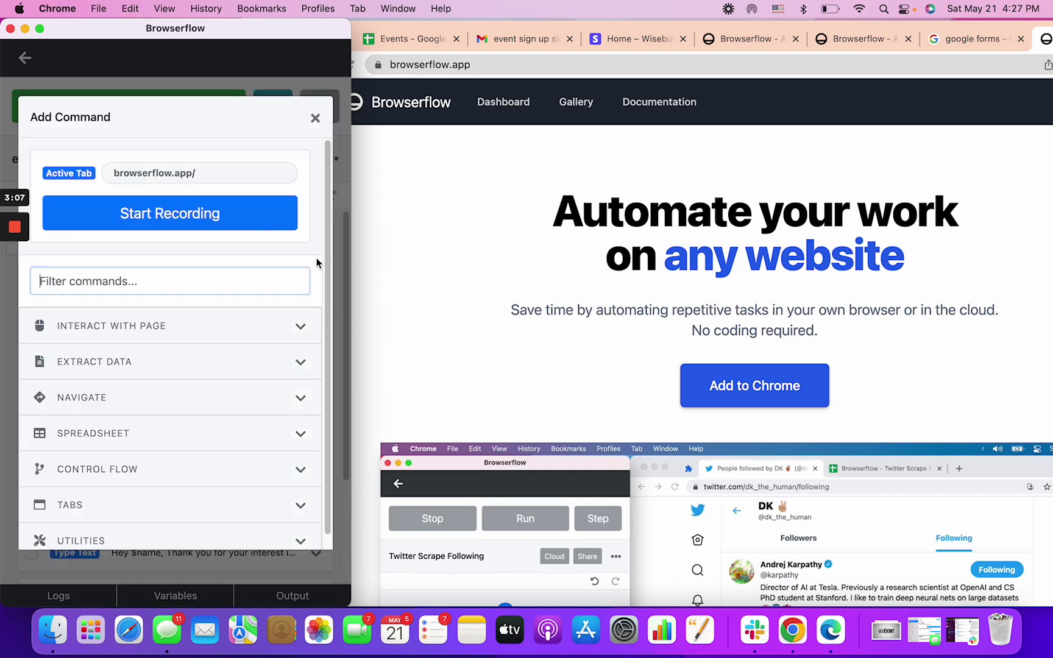
click(237, 216)
click(262, 254)
click(266, 254)
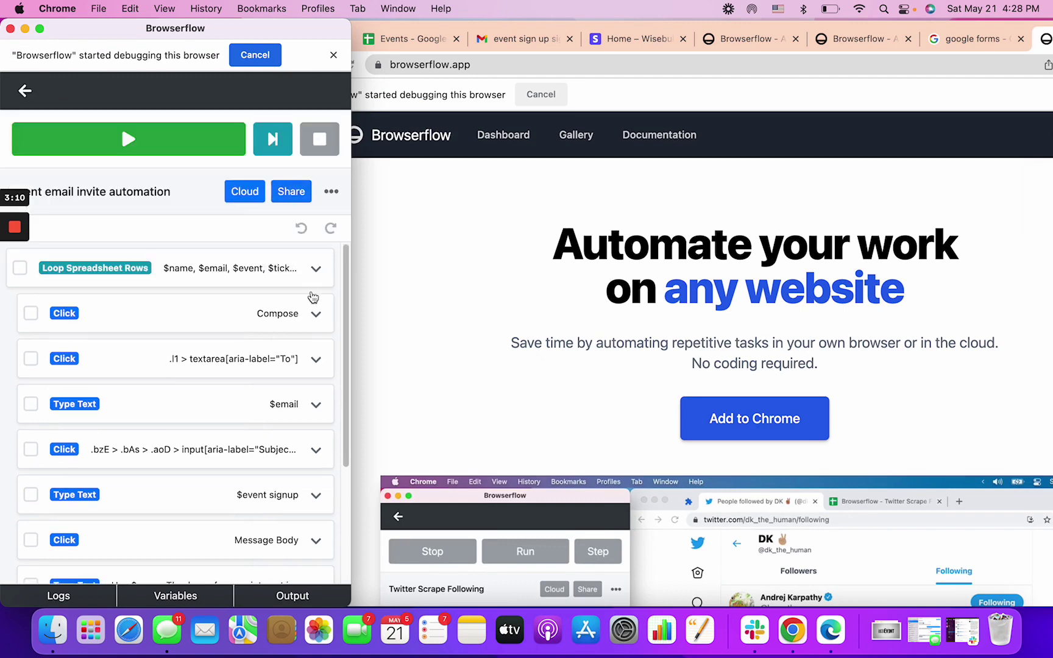
Add a Loop Pages step from the 'loo' filtered commands, then delete it
click(316, 291)
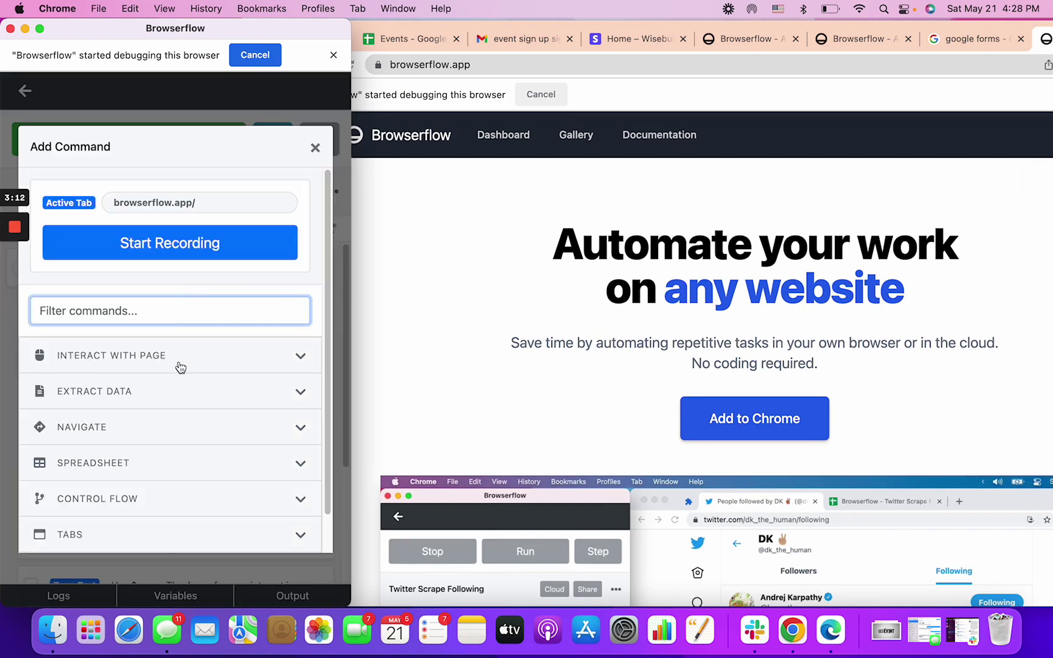
key(Down)
text(loo)
key(Down)
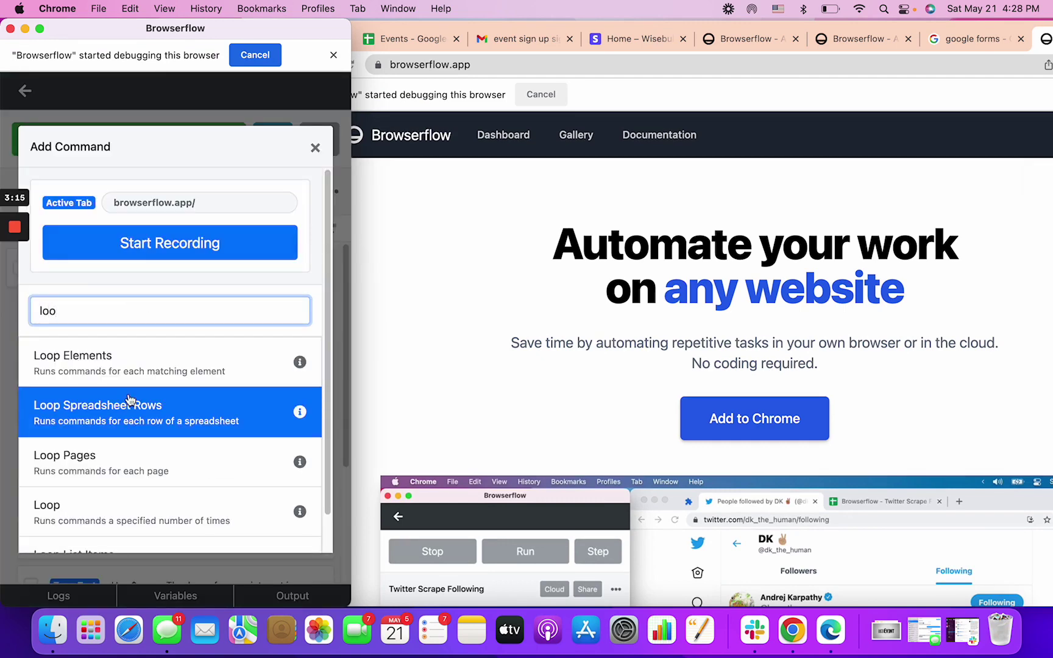
key(Down)
key(Return)
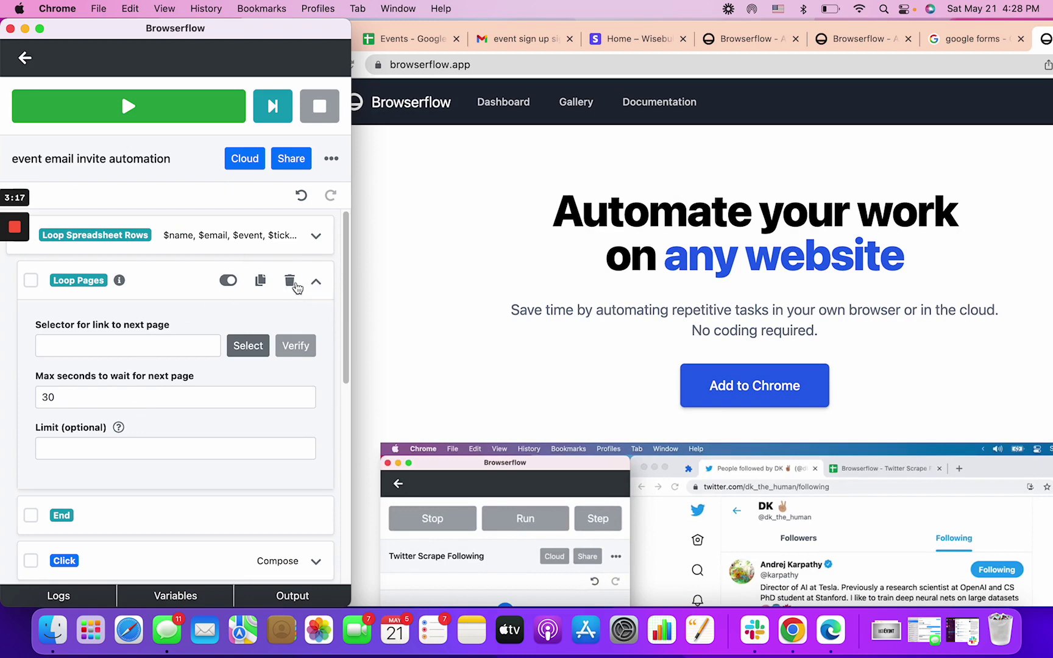
click(296, 285)
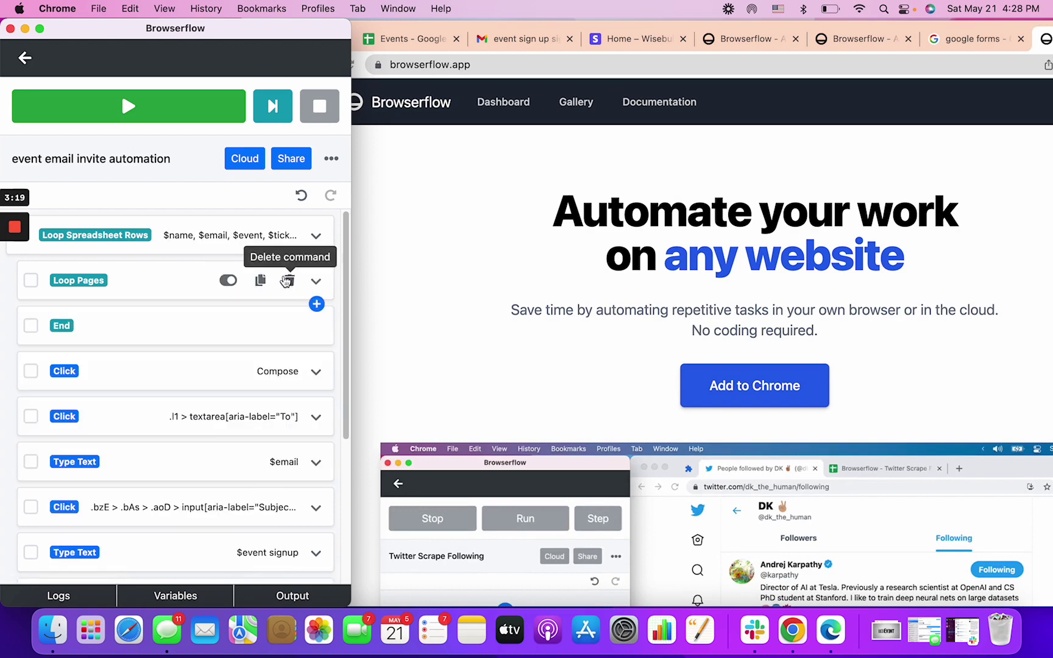
click(287, 282)
Insert a second Loop Spreadsheet Rows step, check its sheet list, then delete the duplicate
click(316, 257)
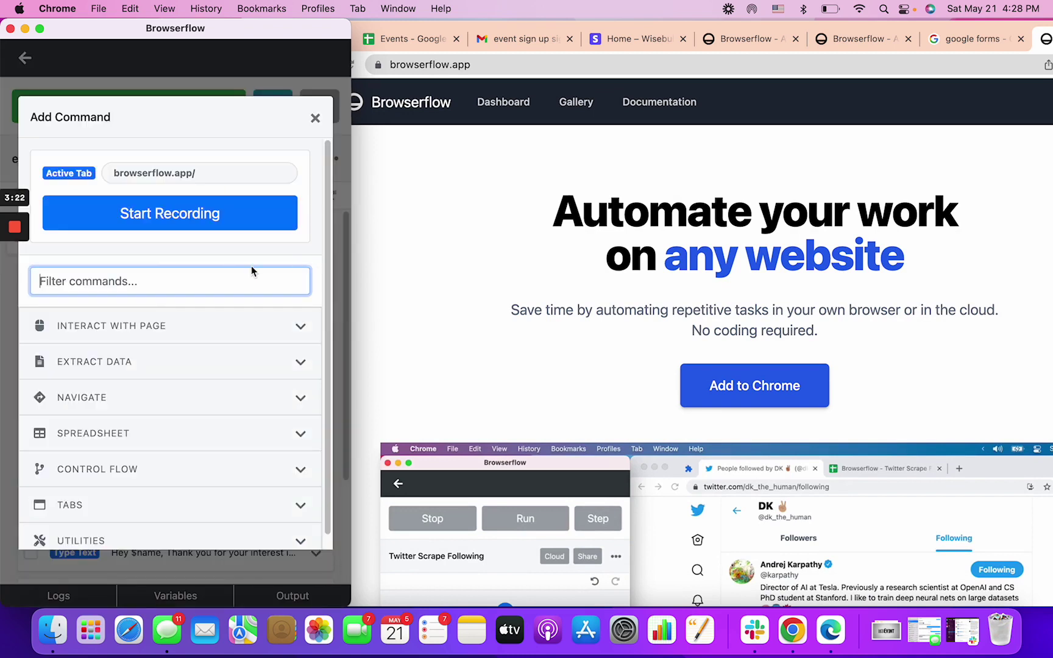
text(loo)
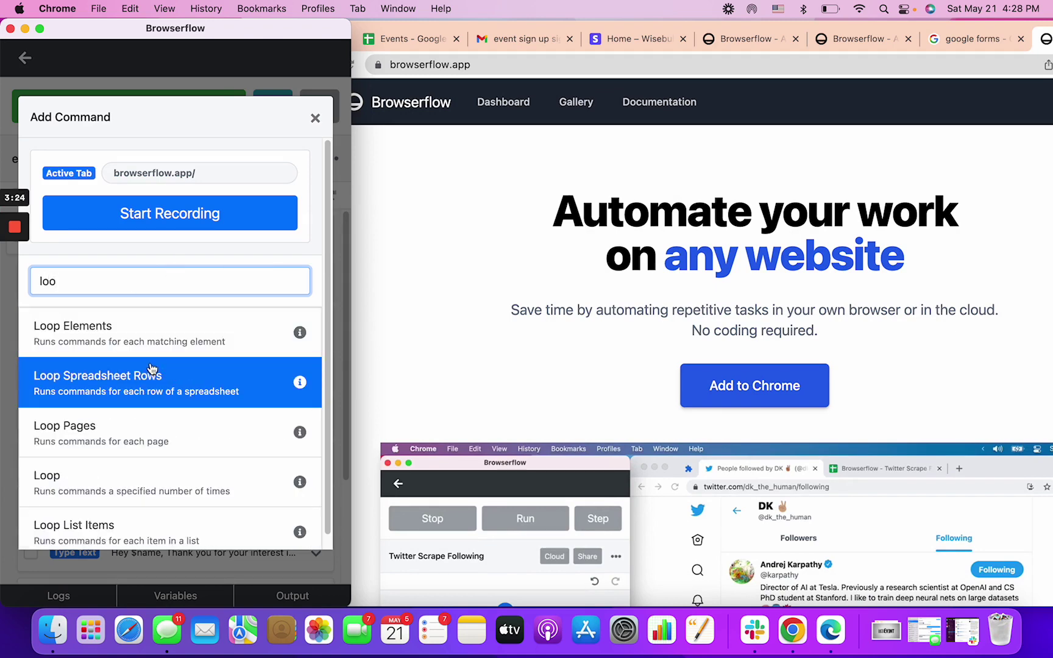
click(151, 375)
click(131, 349)
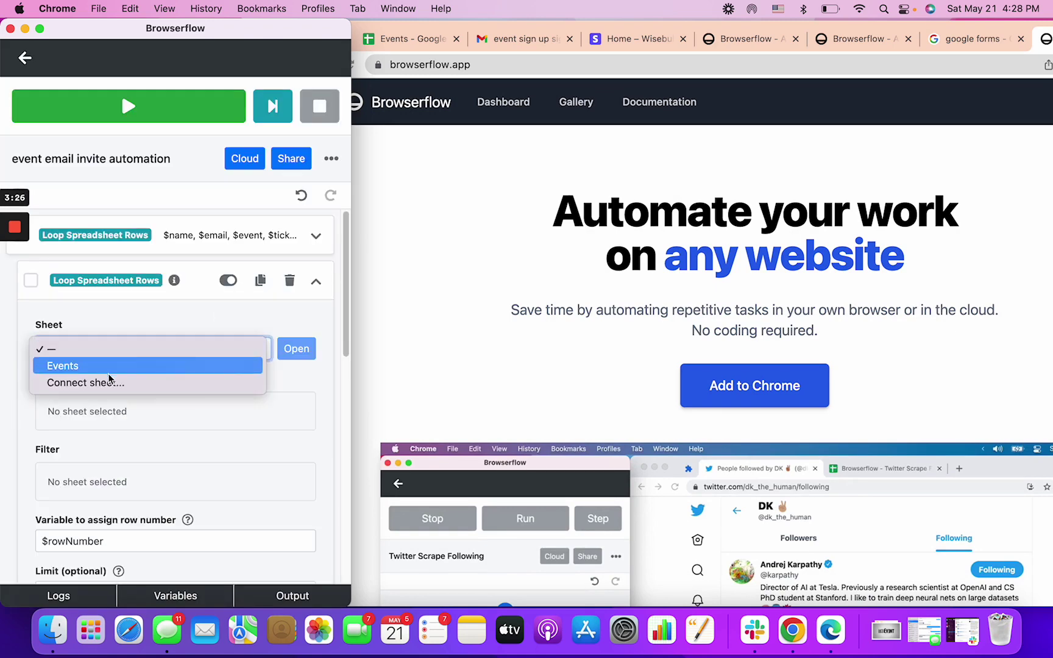
click(195, 324)
click(146, 355)
click(287, 298)
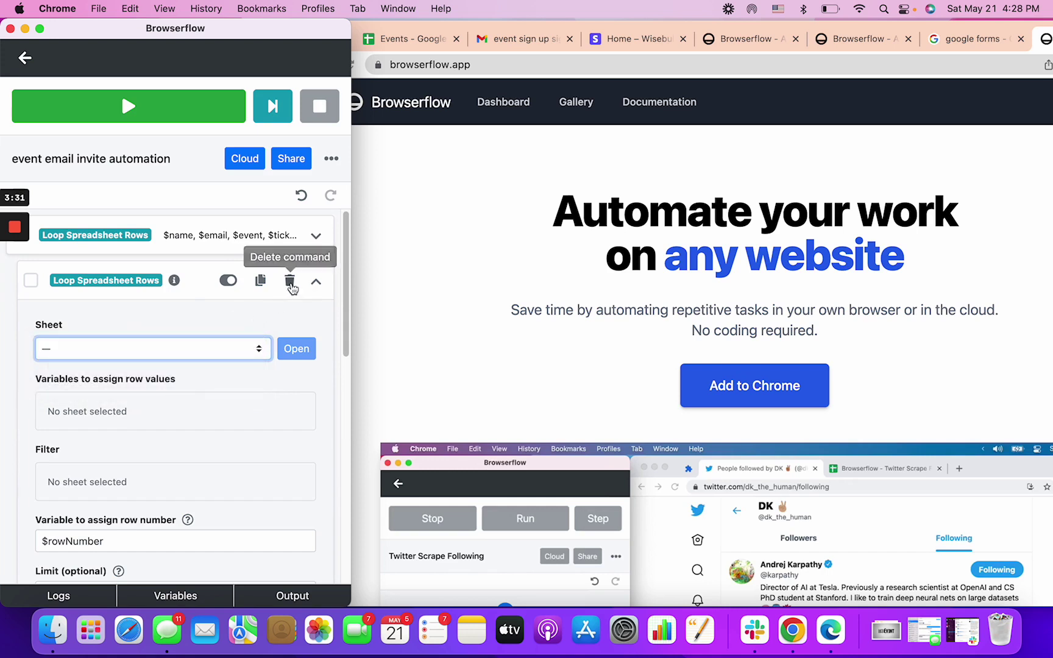
click(288, 282)
Expand the remaining Loop Spreadsheet Rows step and review its Sheet list and variables
click(150, 249)
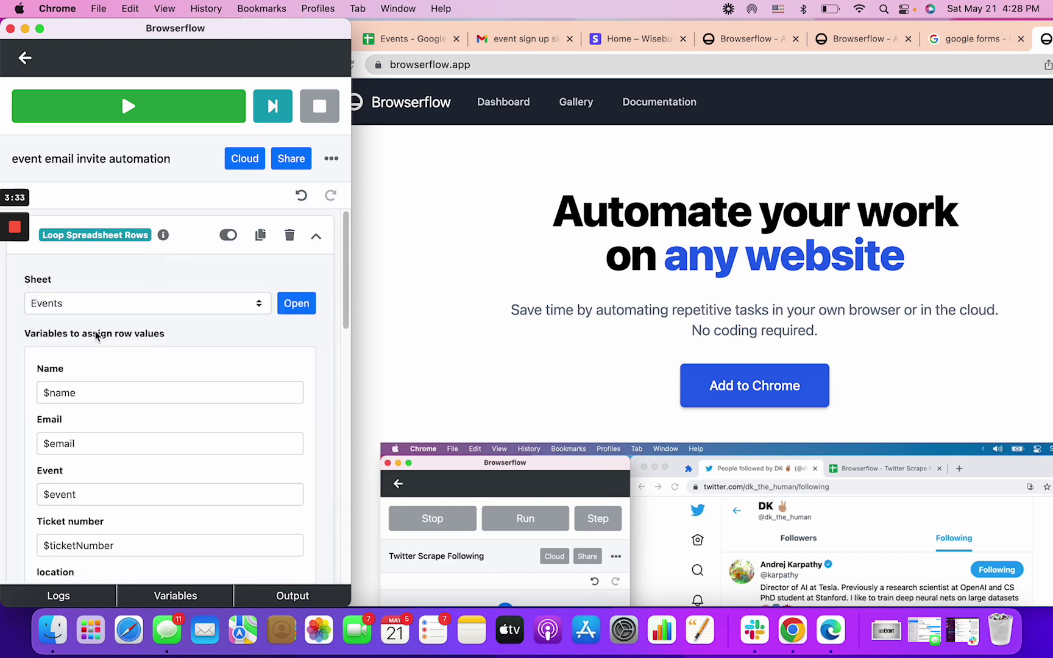
scroll(143, 341, down, 2)
scroll(143, 293, down, 3)
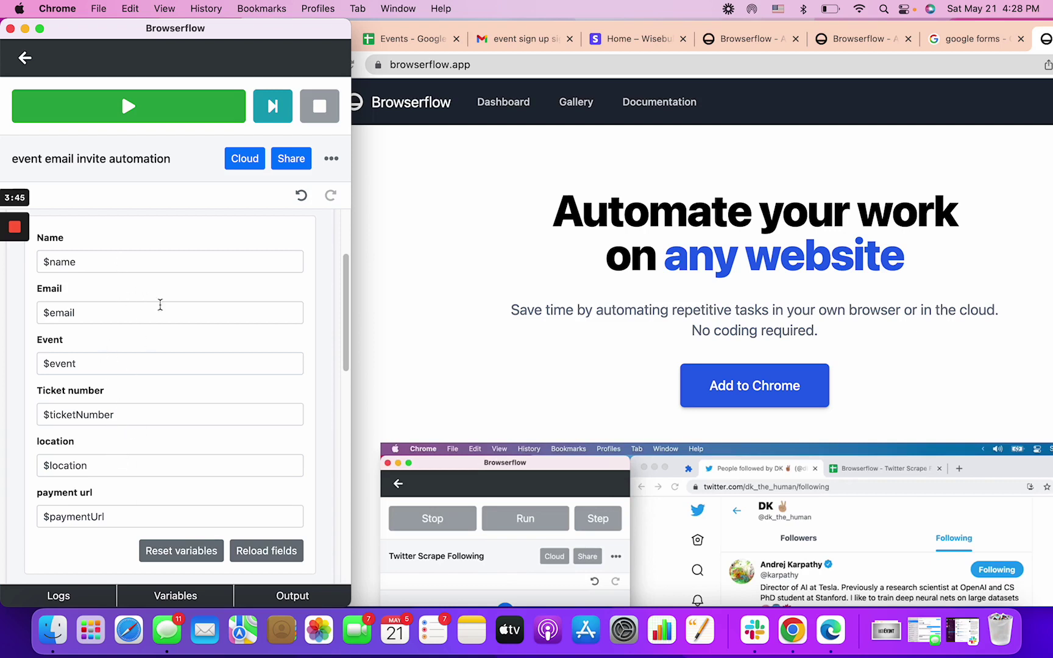
scroll(152, 363, up, 4)
click(126, 314)
click(125, 317)
Choose 'Connect sheet...' for the loop and select the Google account to use
click(128, 310)
click(128, 321)
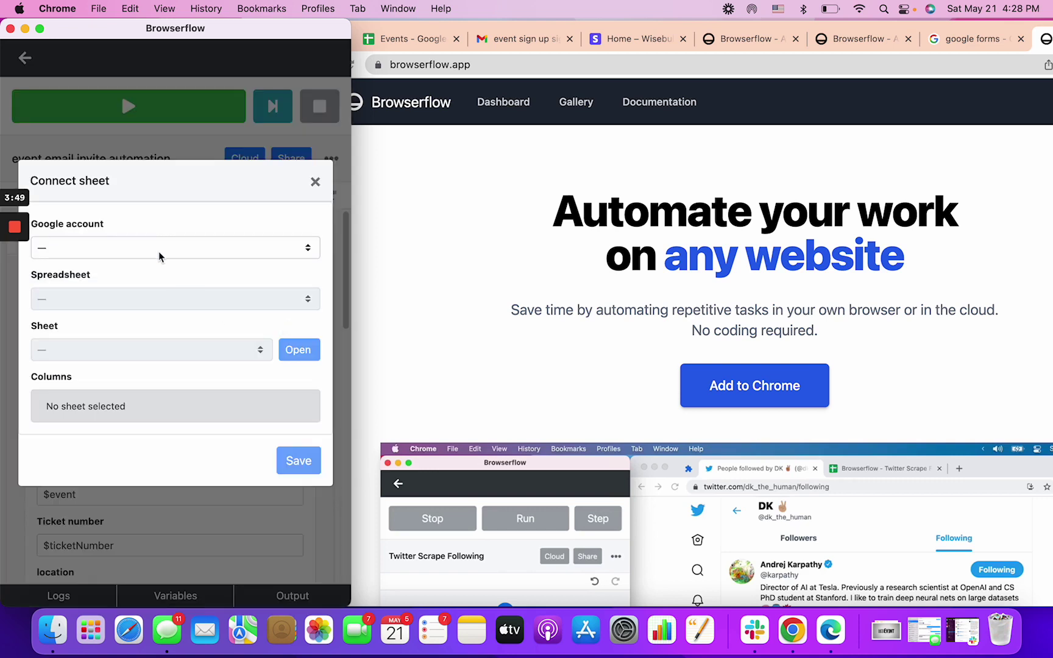
click(154, 246)
click(146, 264)
click(117, 307)
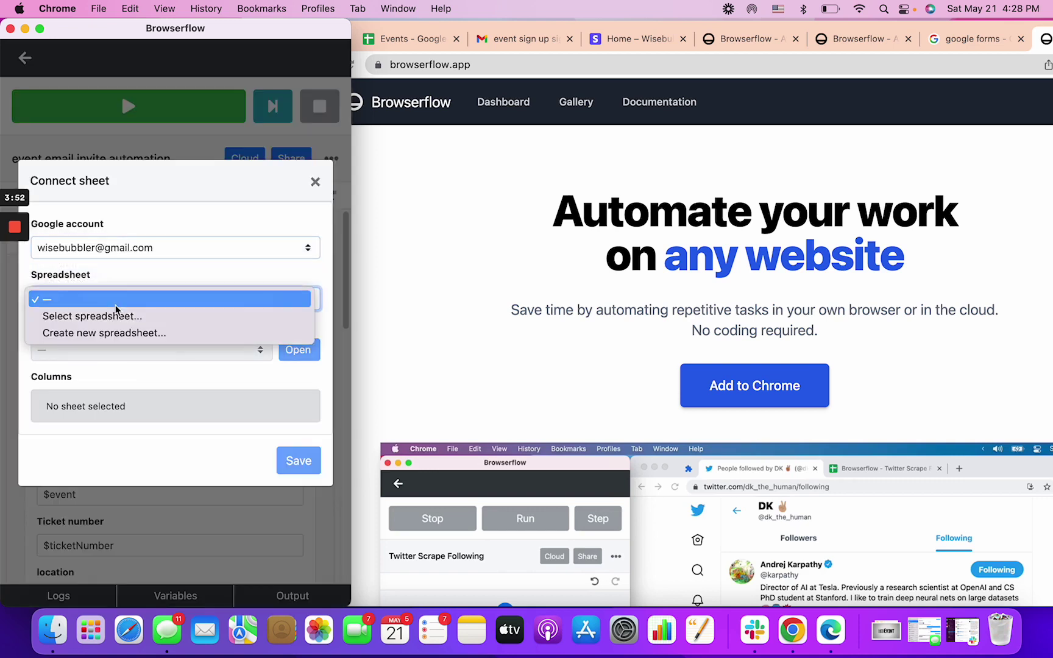
key(ctrl+alt+Return)
Pick the Events spreadsheet from Drive, set Sheet to Events, and save the connection
click(459, 302)
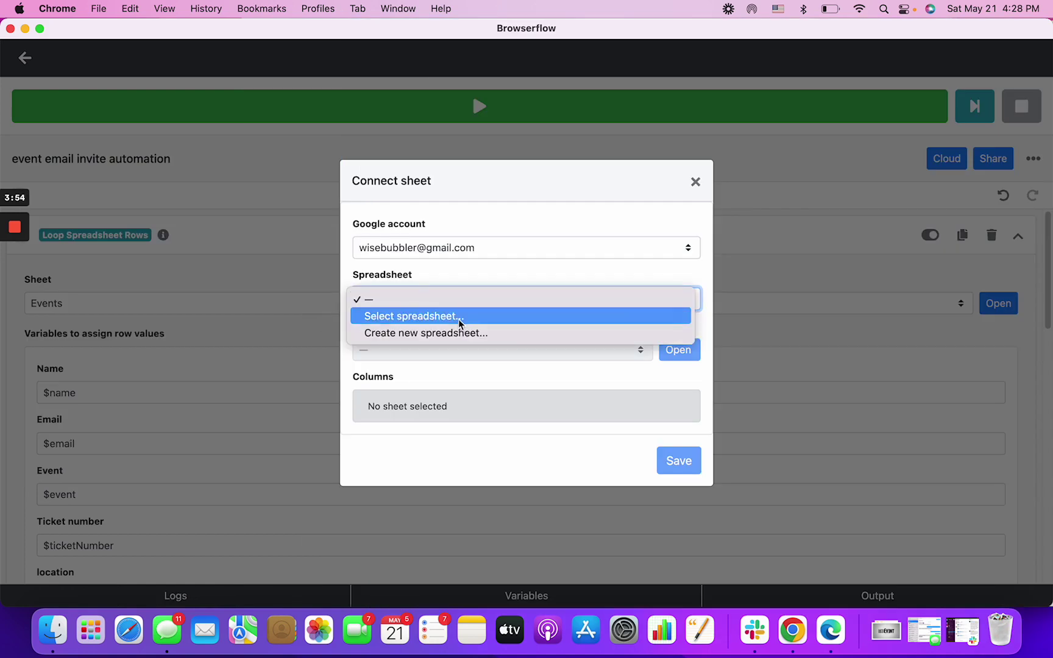
click(458, 317)
double_click(269, 259)
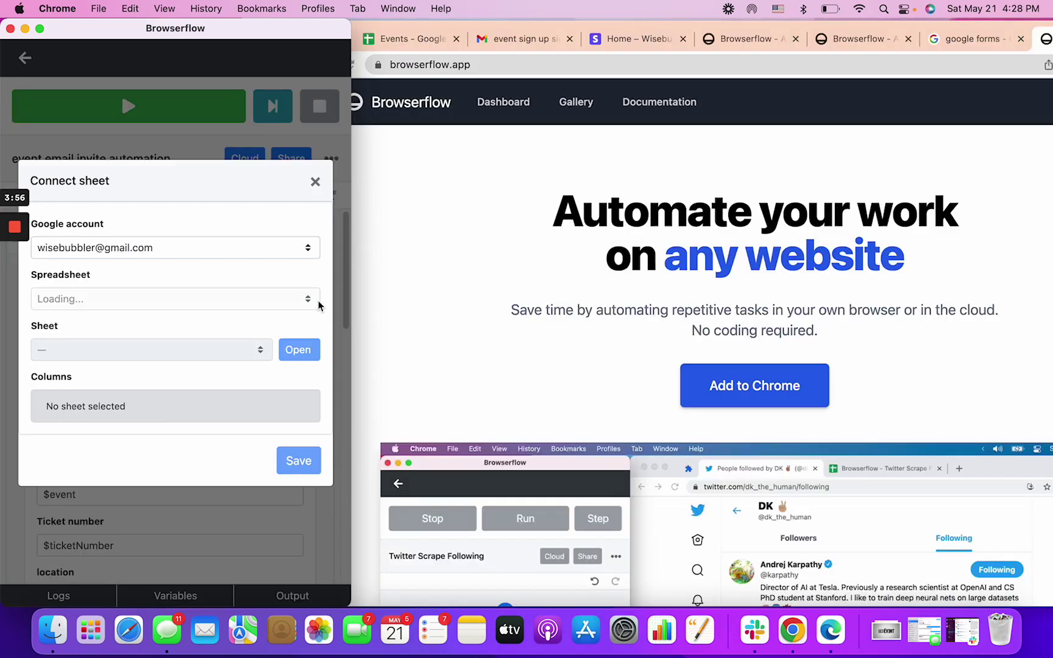
click(108, 328)
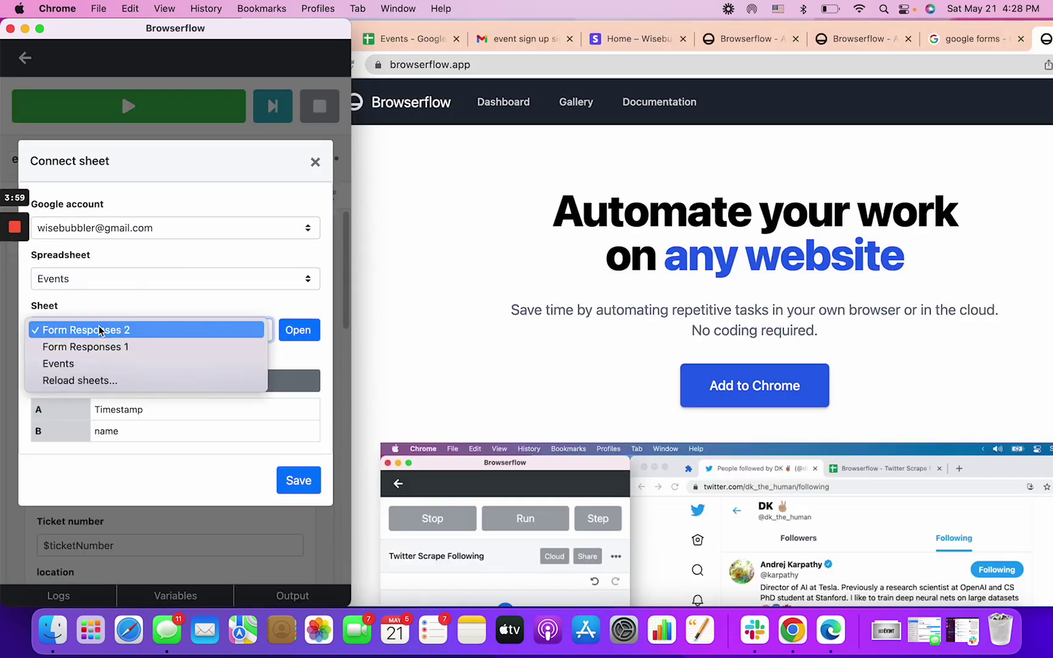
click(82, 365)
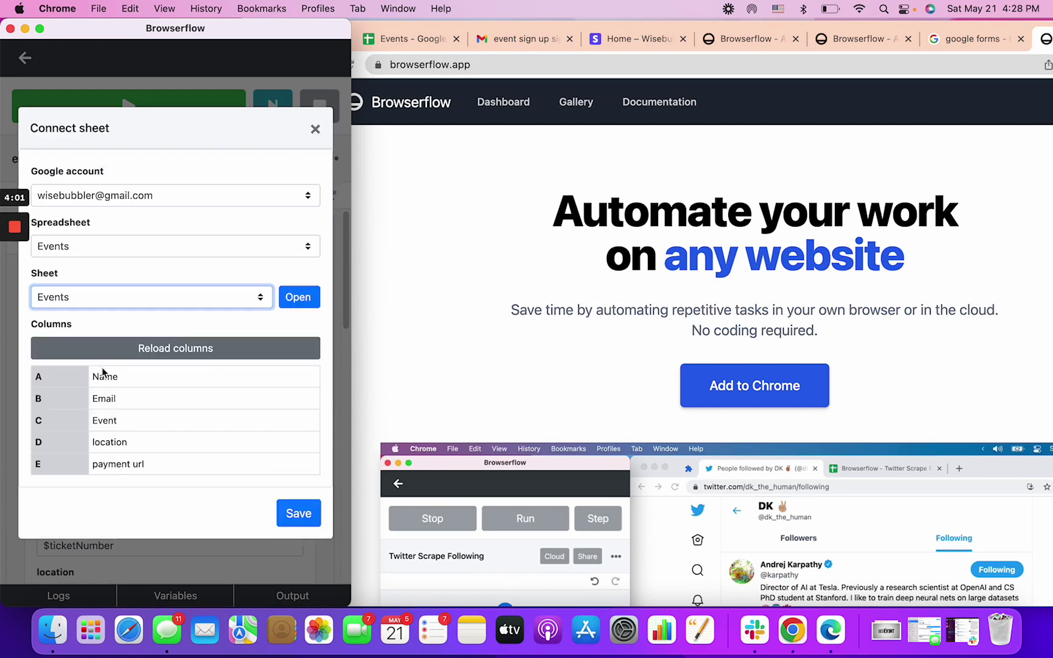
click(293, 518)
scroll(195, 501, down, 3)
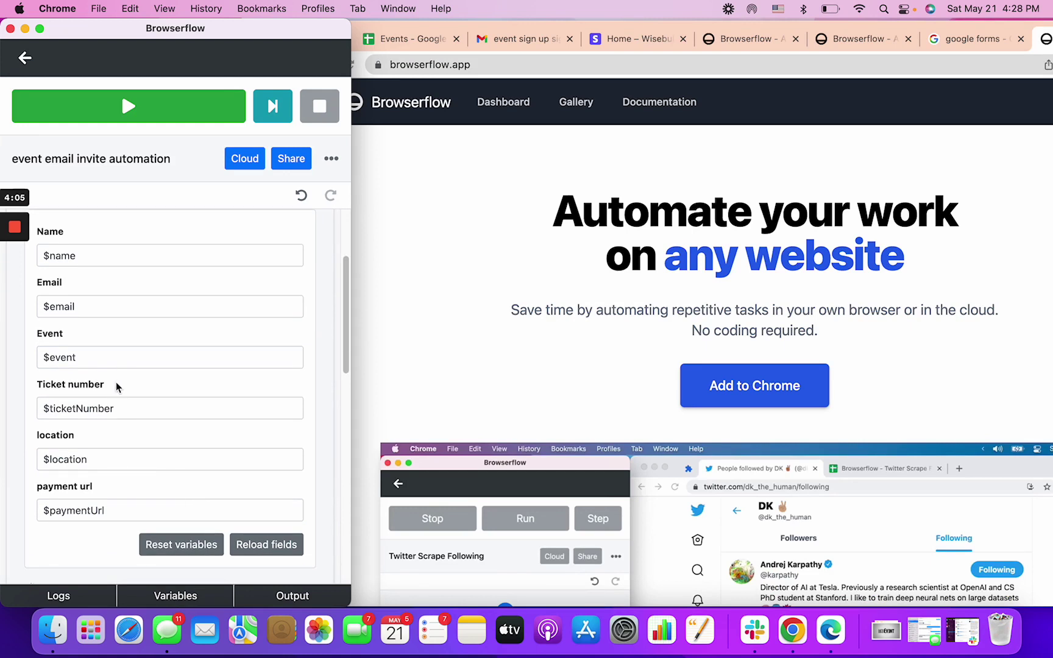
Scroll through the loop step's row variables and select $name in the Name field
scroll(135, 419, up, 5)
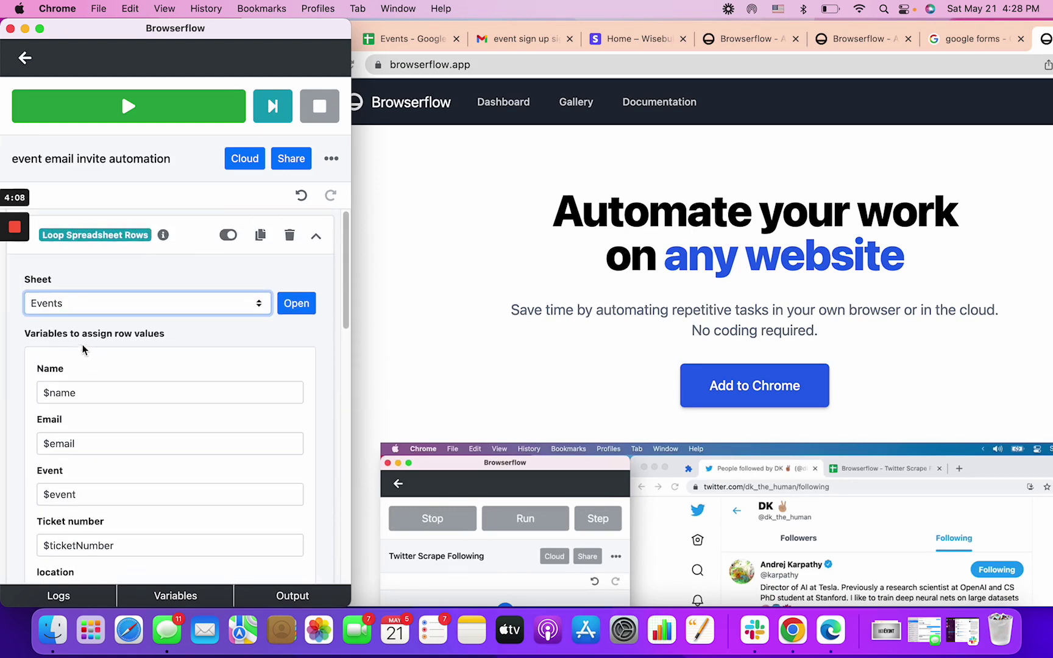
scroll(157, 365, down, 5)
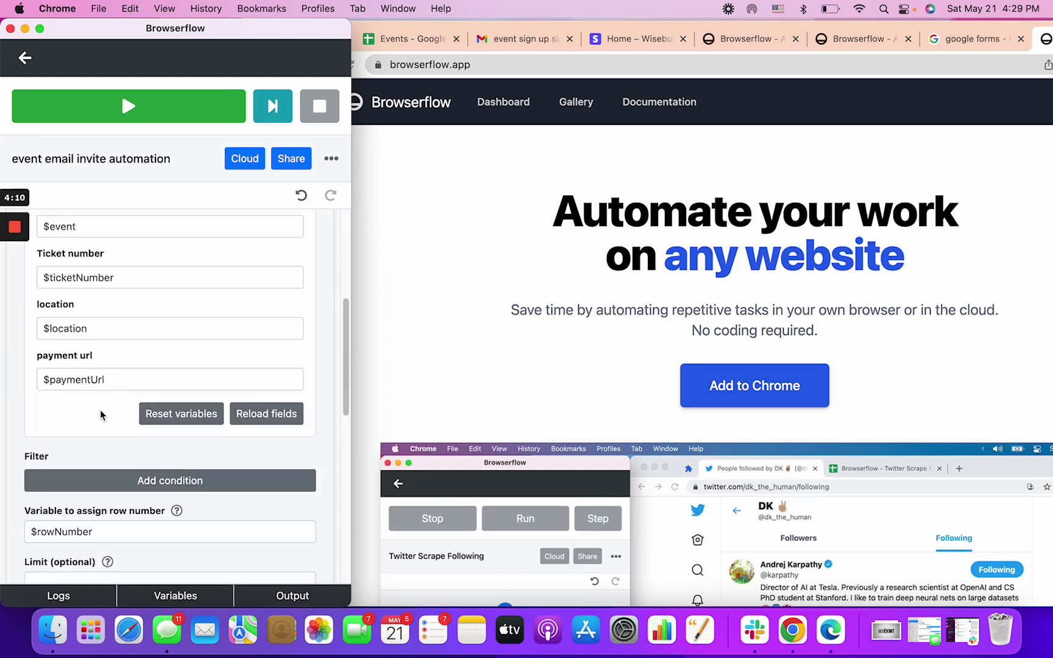
scroll(96, 410, up, 3)
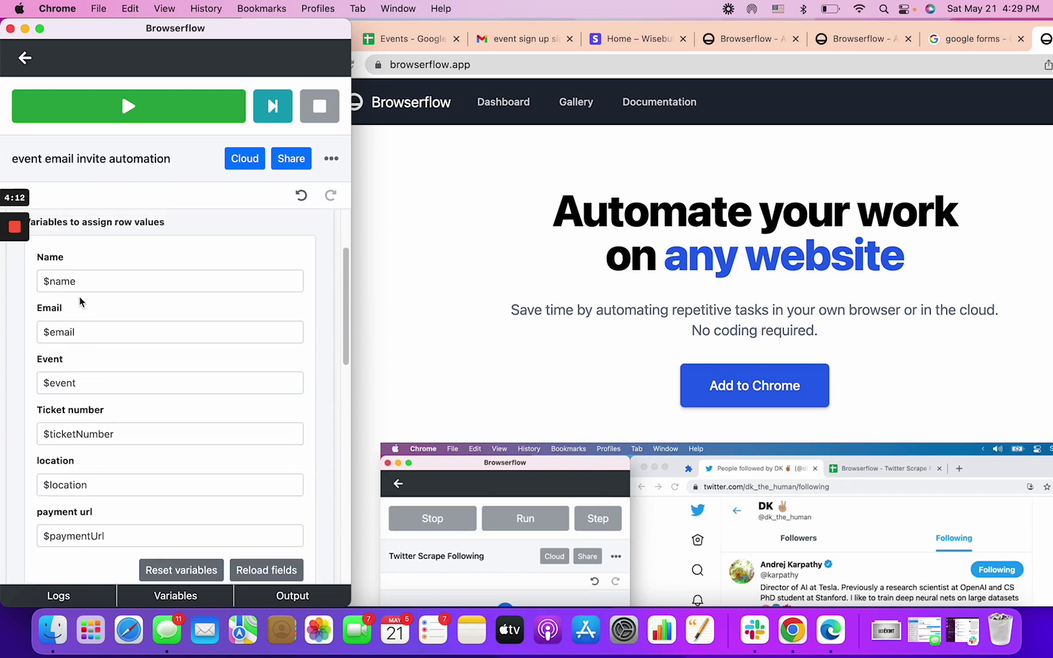
scroll(79, 296, up, 3)
scroll(87, 346, down, 3)
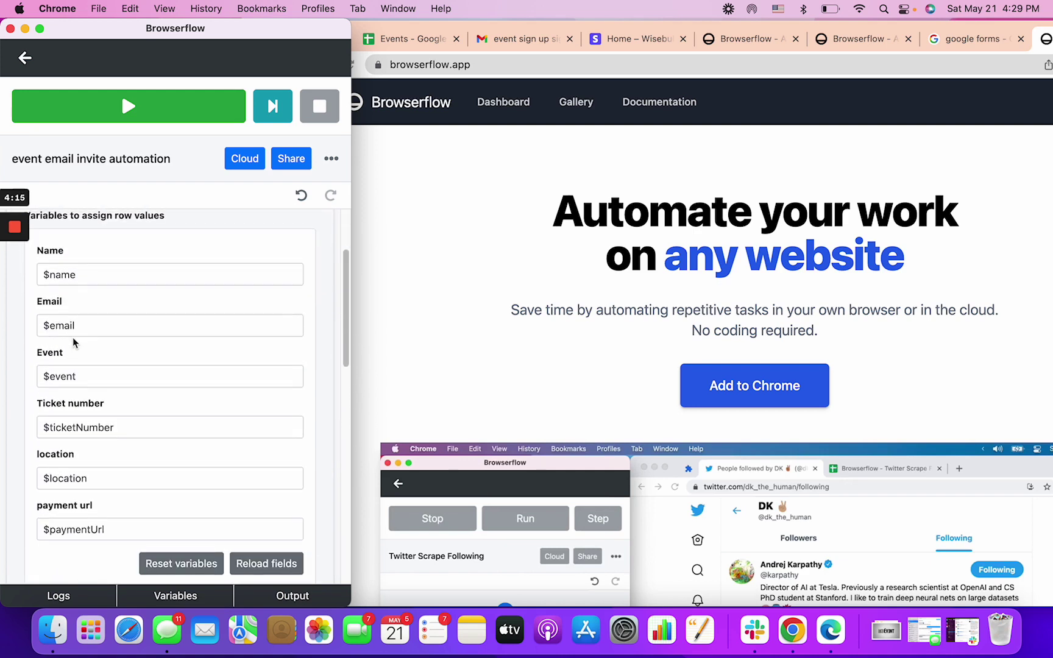
triple_click(89, 268)
click(104, 261)
scroll(110, 292, up, 2)
scroll(110, 396, up, 2)
scroll(87, 365, down, 3)
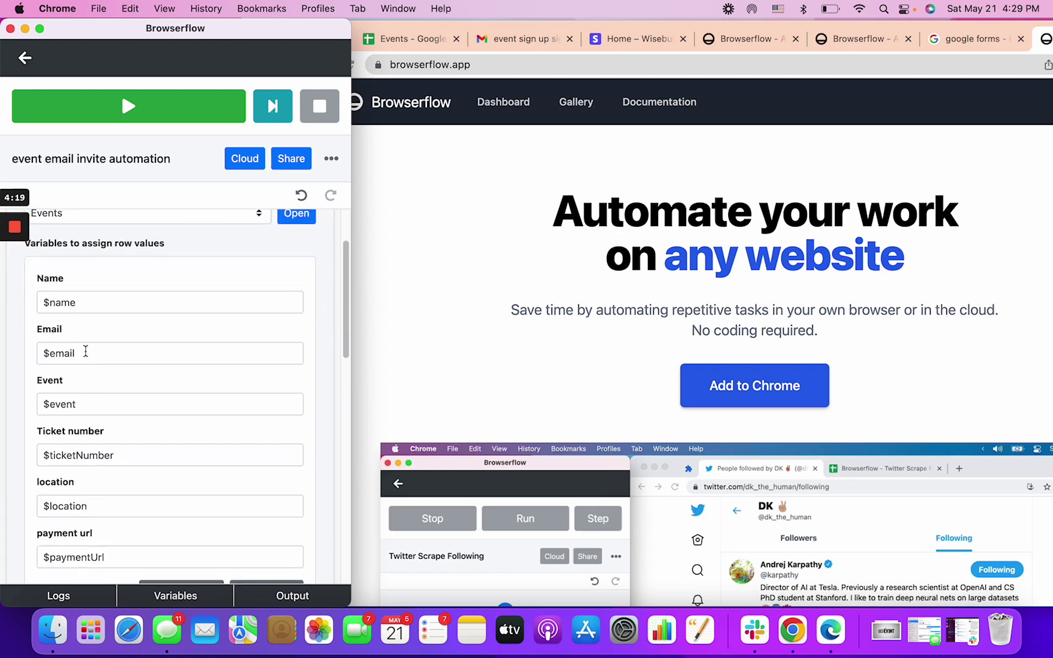
drag(85, 301, 41, 307)
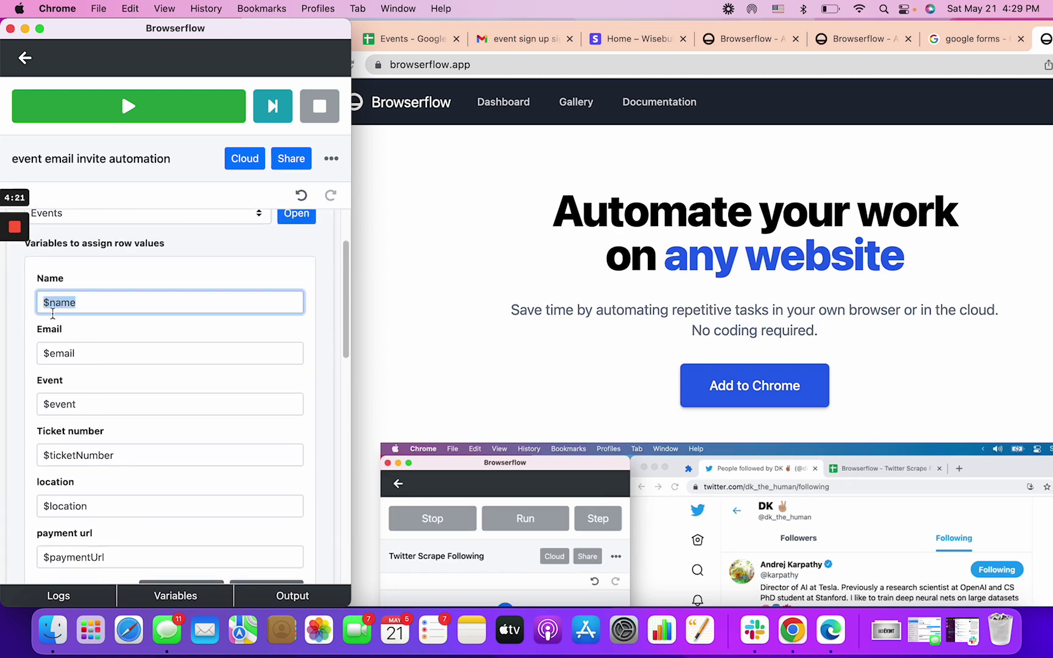
Compare against the Events spreadsheet by selecting cell A3 (Test 2), then return to Browserflow
click(401, 38)
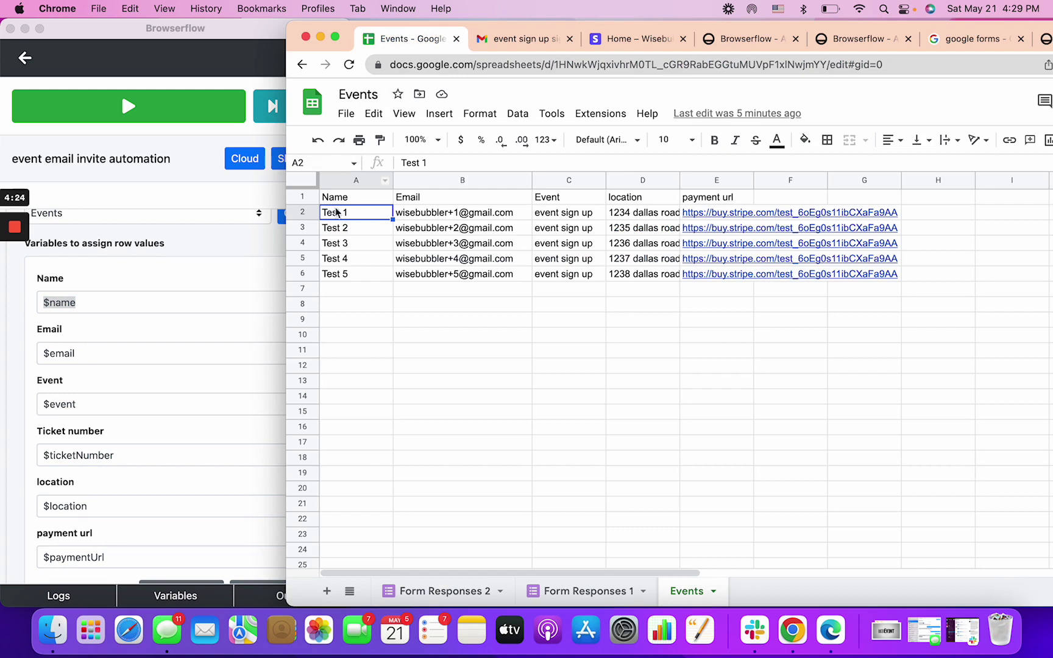
click(336, 227)
click(145, 228)
scroll(225, 265, up, 2)
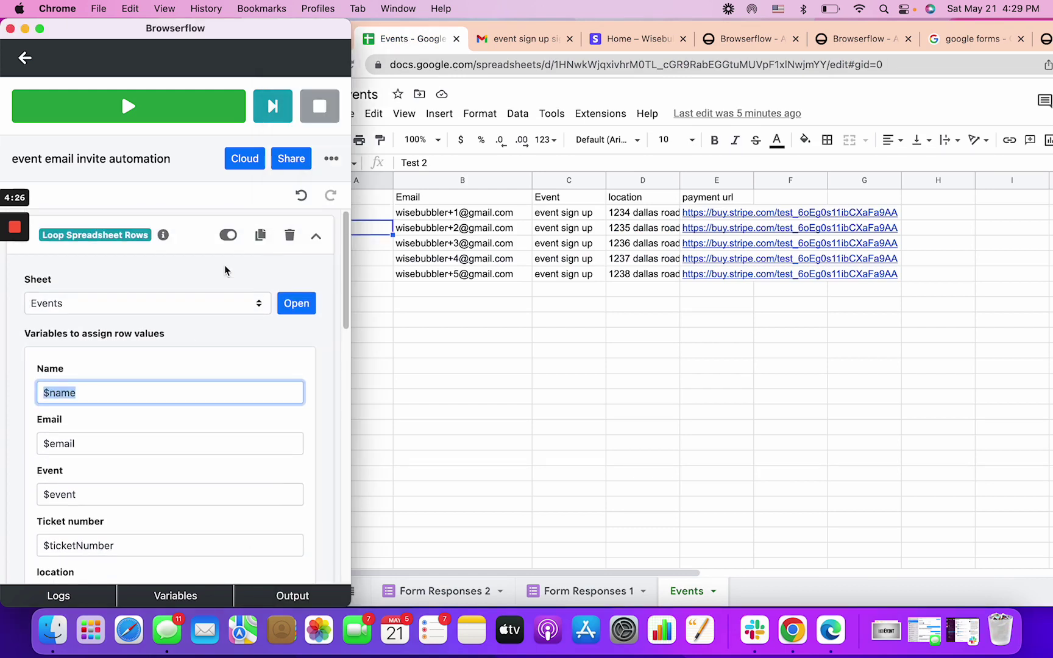
Collapse the loop block and inspect the existing Compose Click step alongside Gmail
click(190, 249)
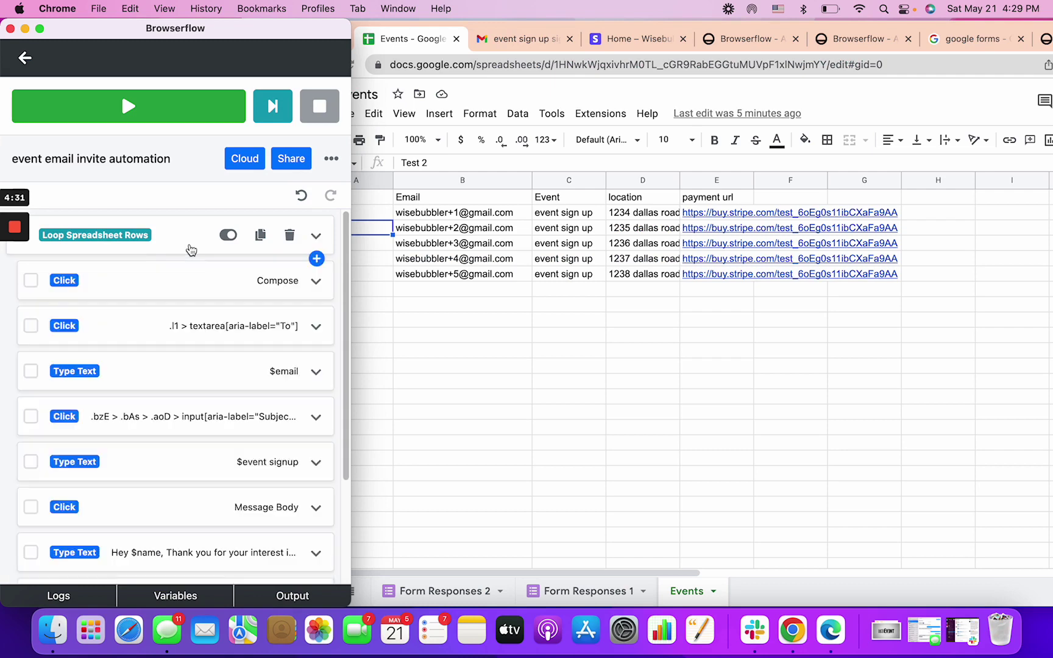
click(159, 286)
click(517, 38)
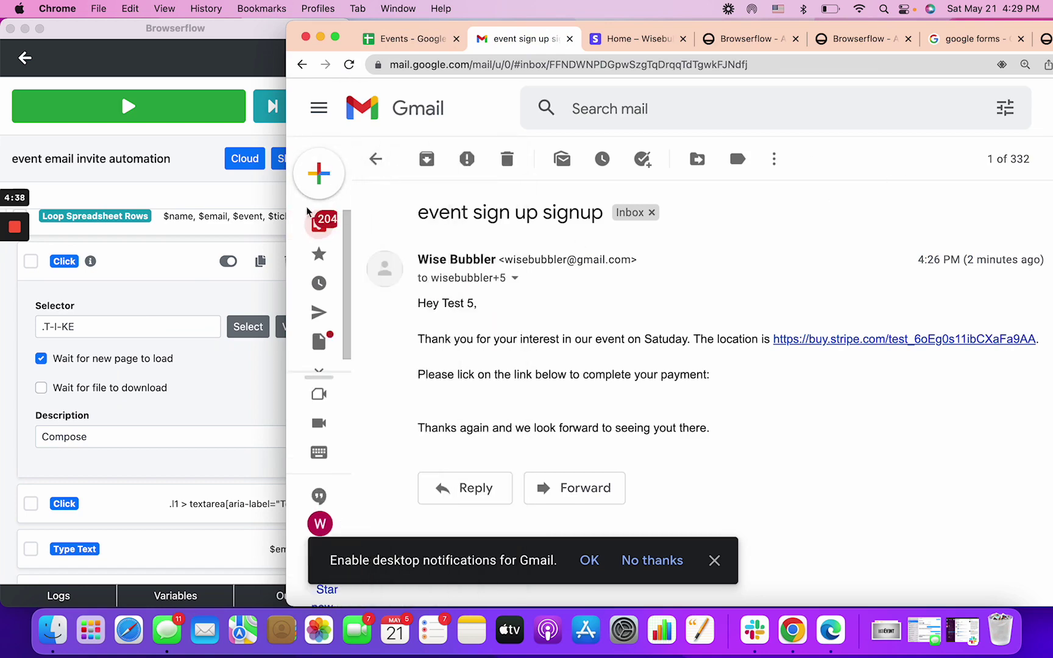
click(188, 270)
click(317, 262)
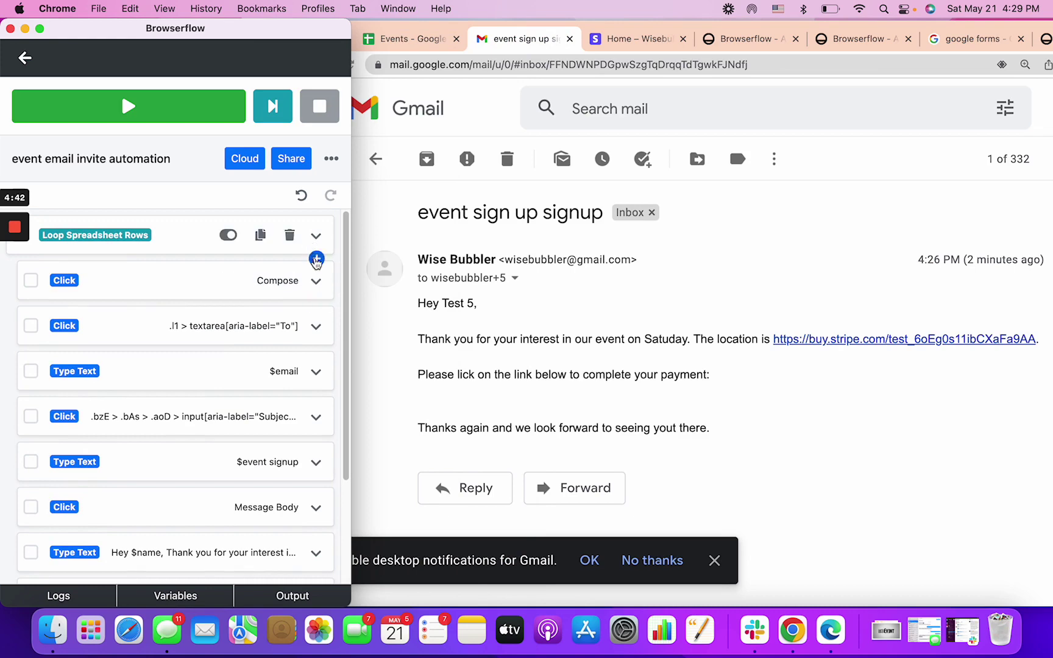
Record a click on Gmail's Compose at the start of the loop and expand the new step
click(315, 260)
click(214, 219)
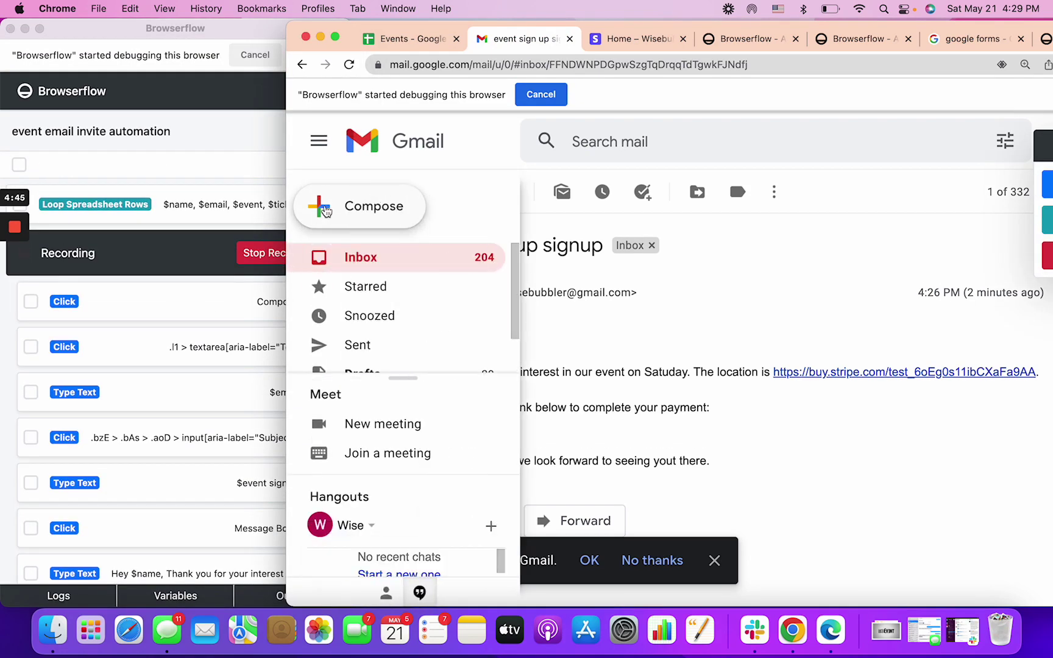
click(326, 211)
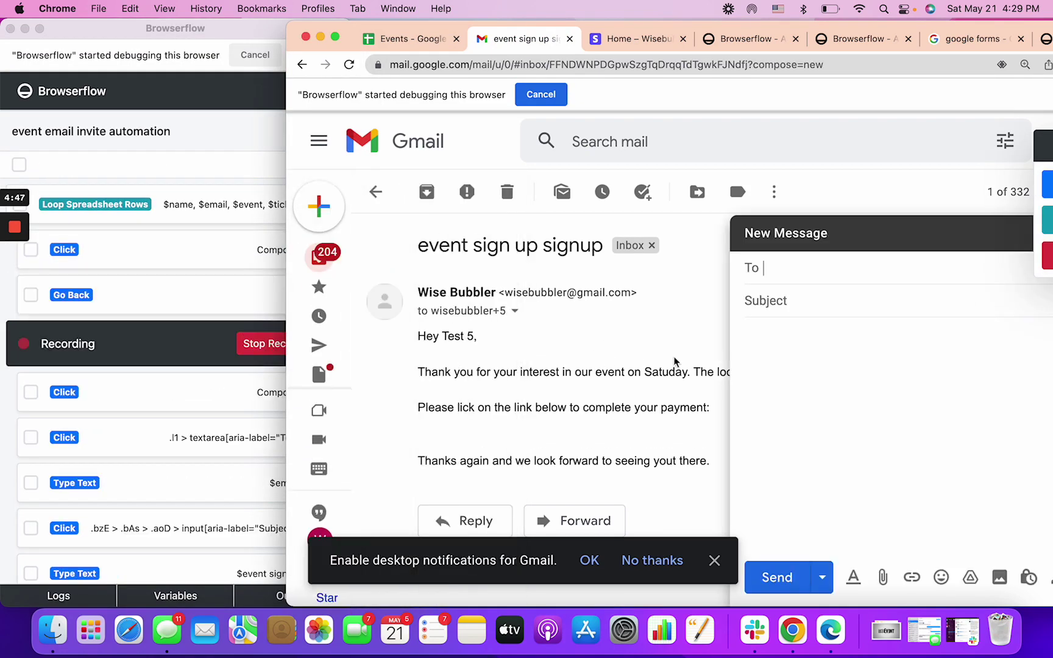
click(259, 346)
click(268, 343)
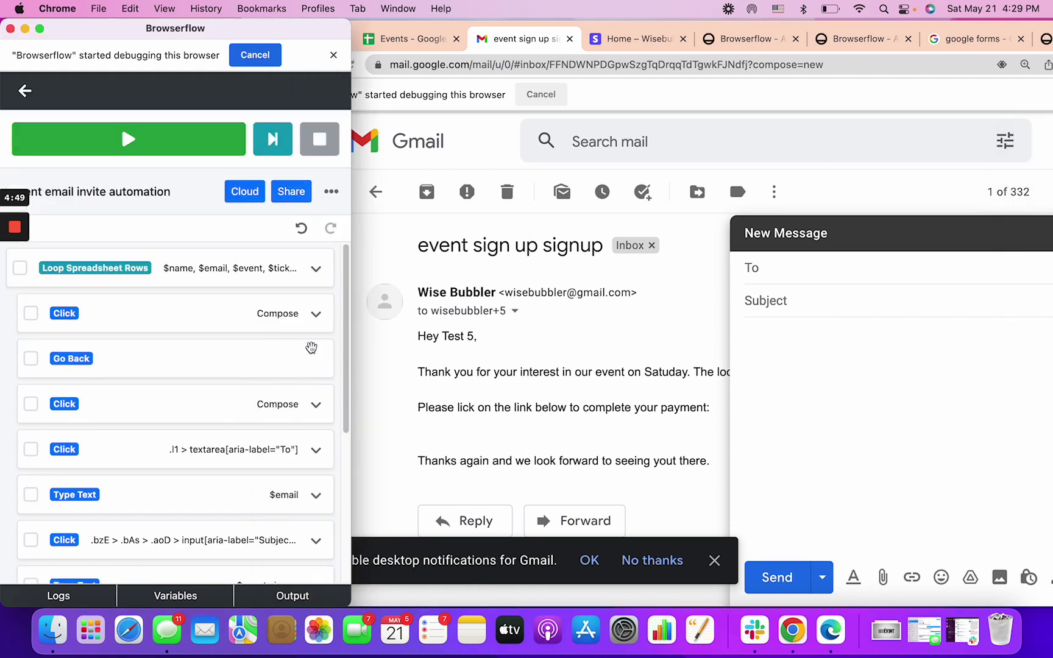
click(142, 313)
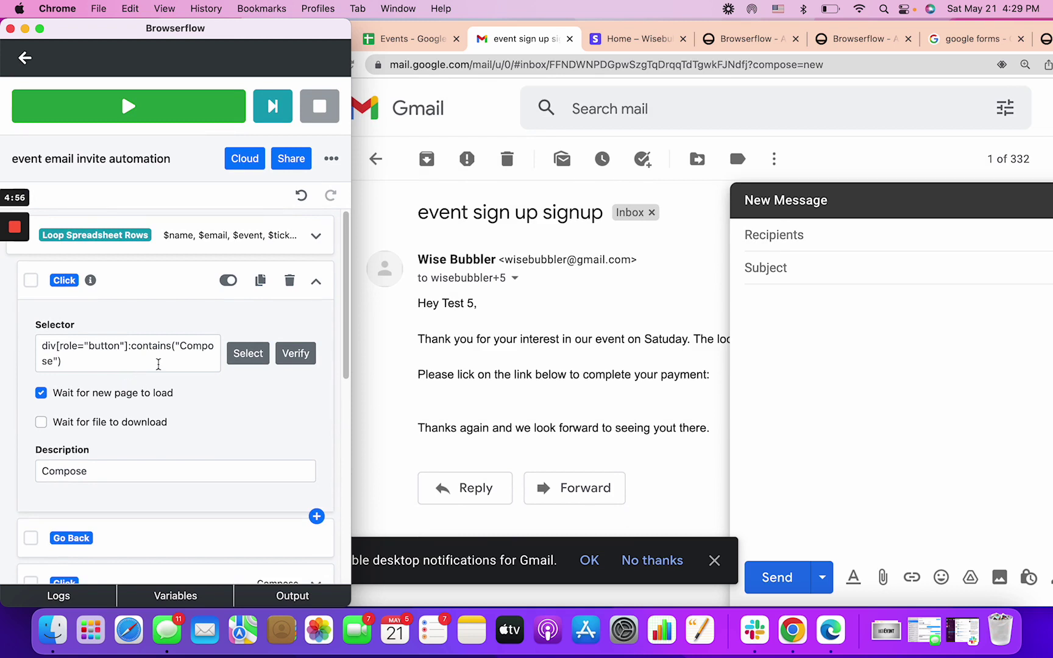
Minimize the blank Gmail New Message draft and return to the Browserflow flow
click(924, 206)
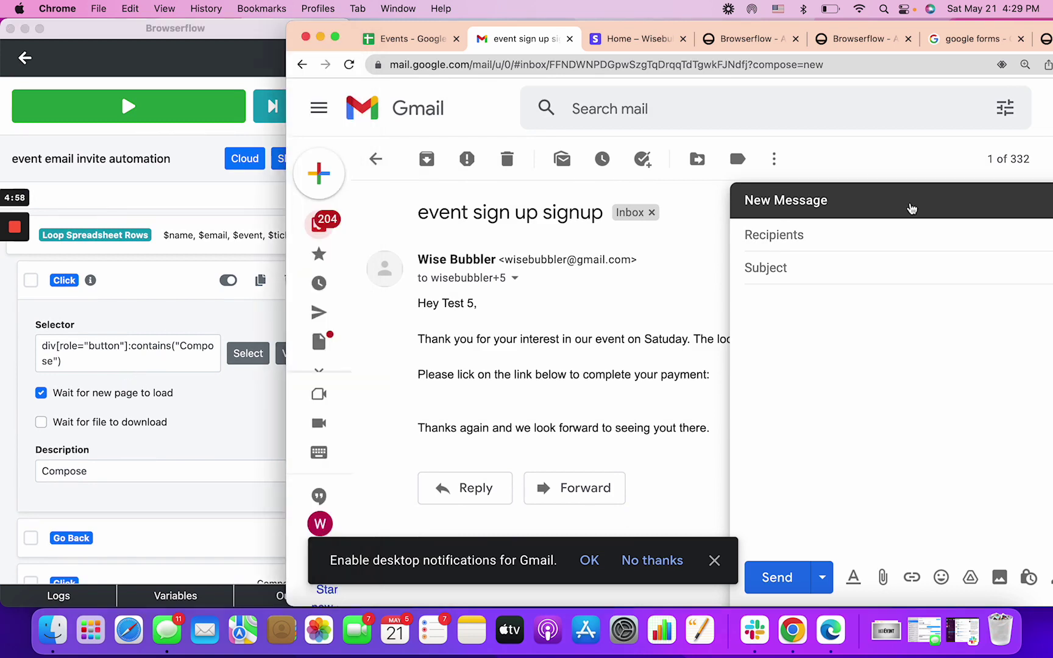
click(972, 212)
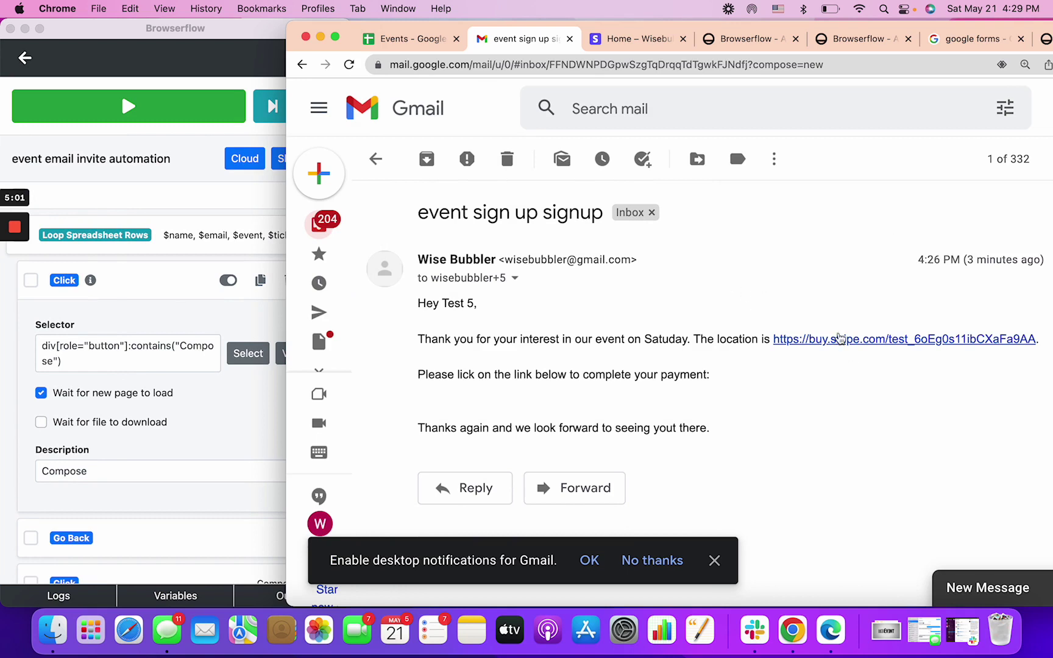
click(153, 308)
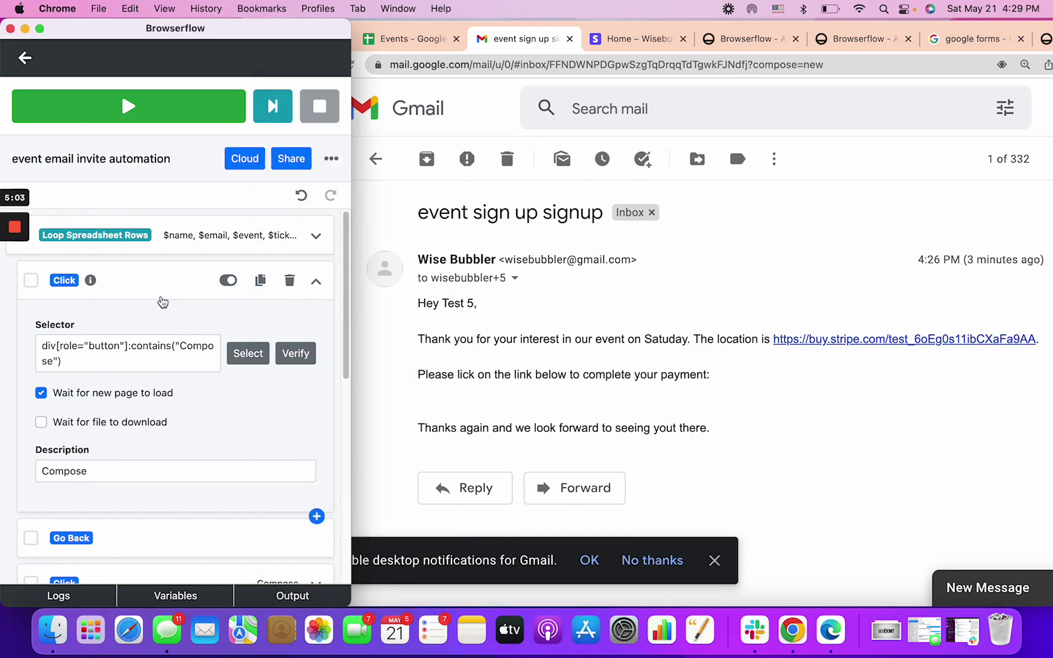
Stop picking the Compose element, move Browserflow aside, and right-click Gmail's header for Inspect
drag(235, 28, 182, 29)
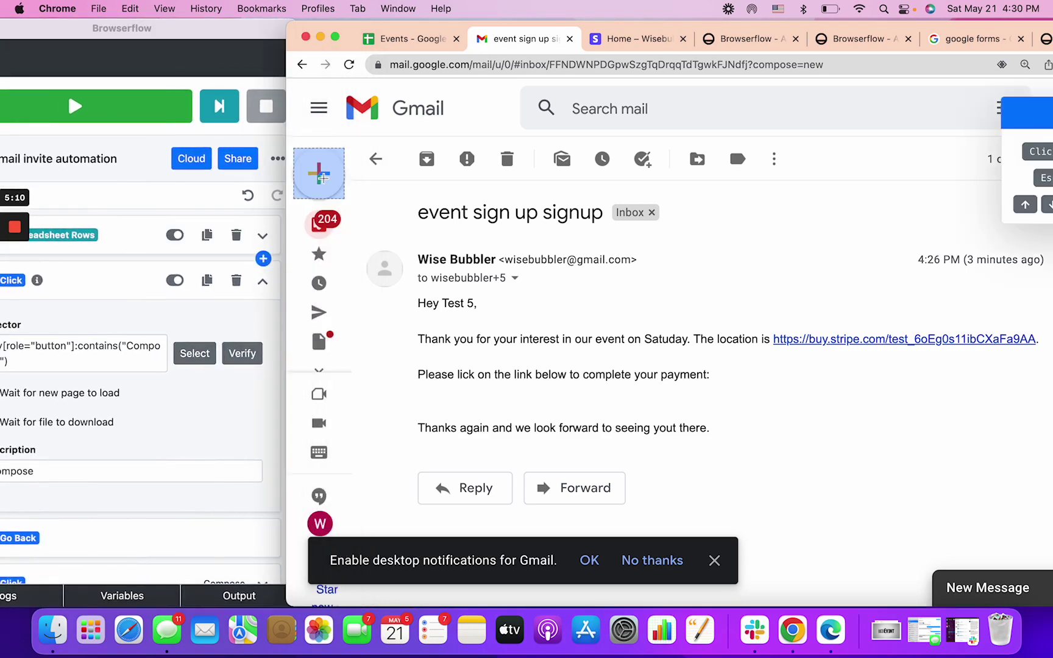
click(327, 175)
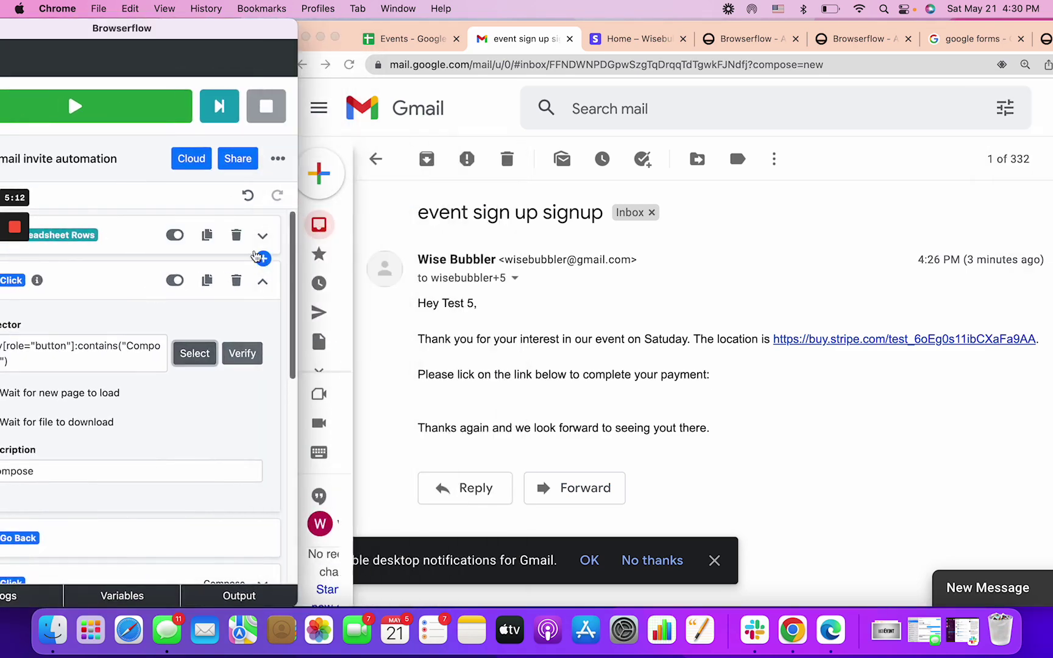
mouse_move(175, 44)
mouse_down()
mouse_move(278, 44)
mouse_move(158, 51)
mouse_up()
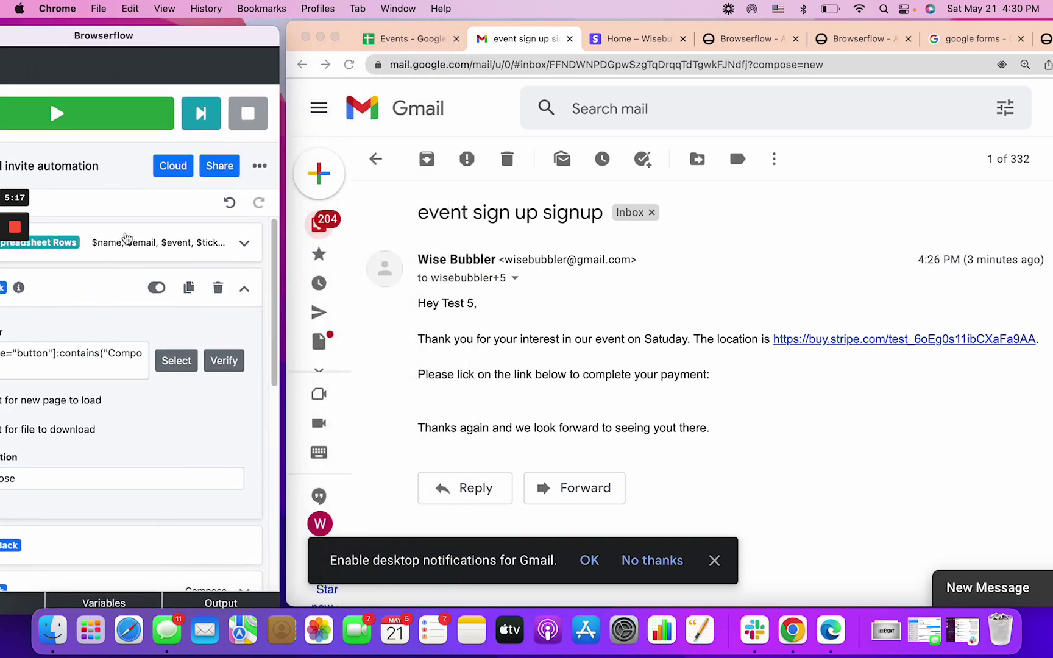
right_click(336, 130)
Inspect Gmail's Compose button in DevTools at 150% emulated zoom to find its T-I-KE class
click(418, 346)
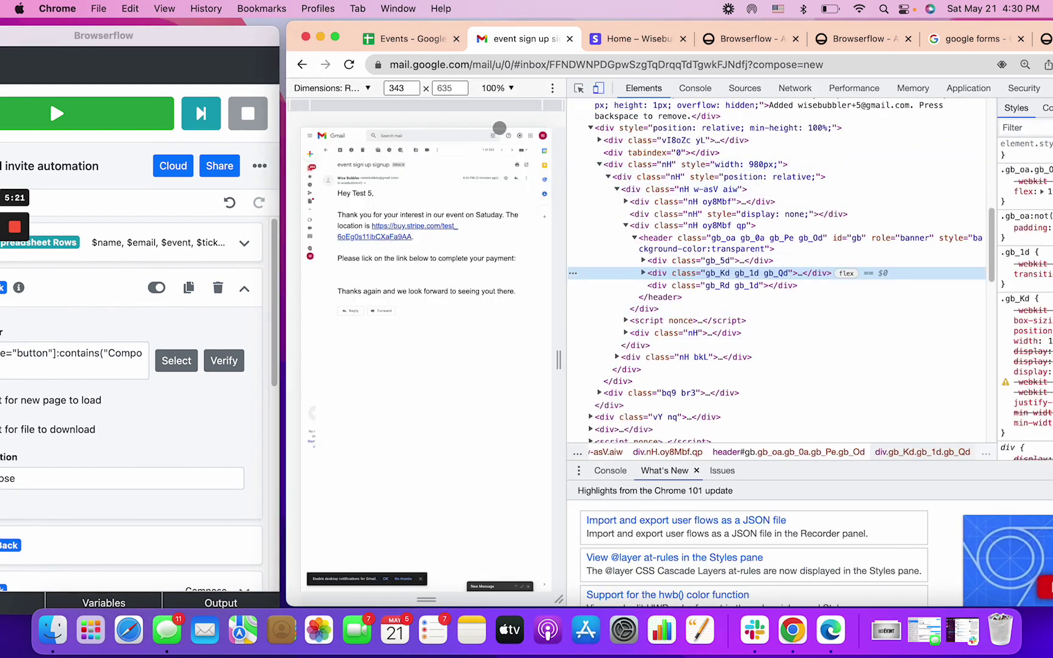
click(510, 89)
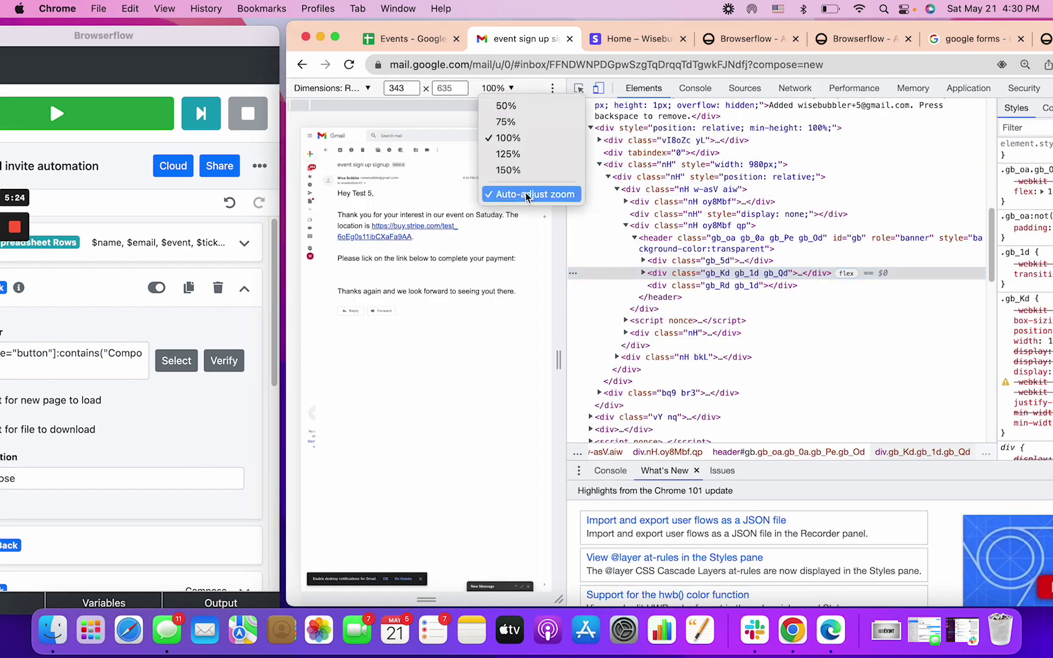
click(509, 170)
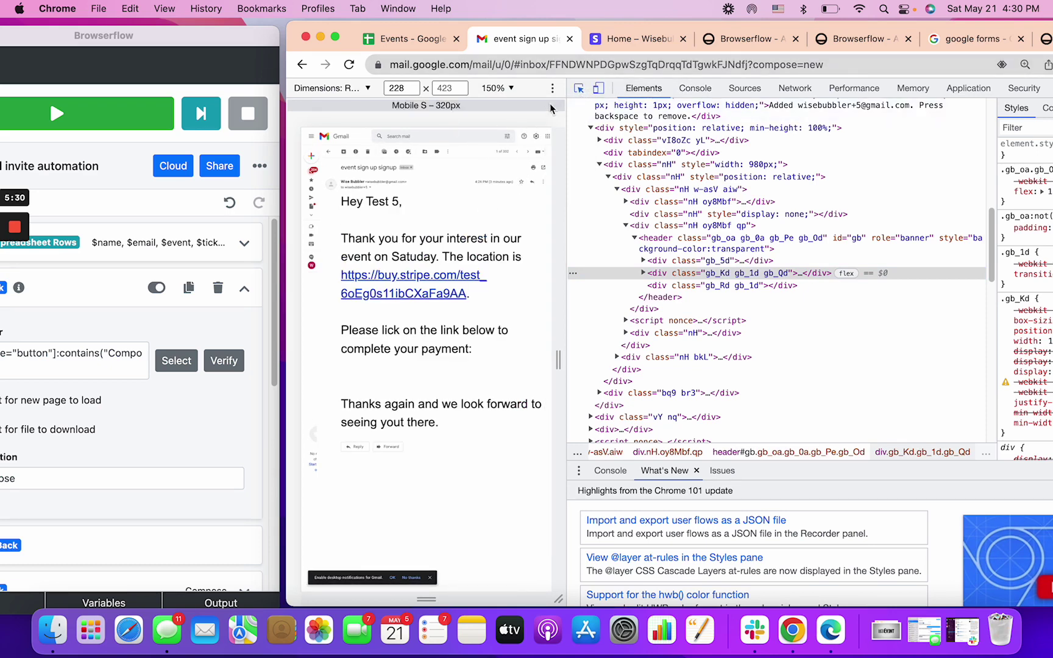
click(314, 160)
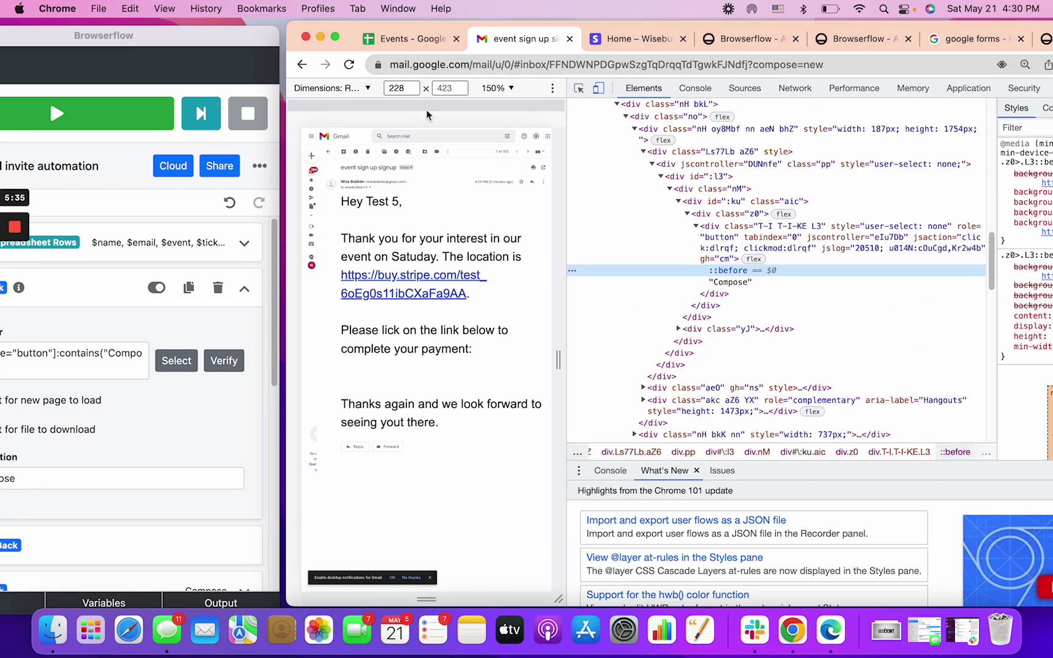
click(580, 91)
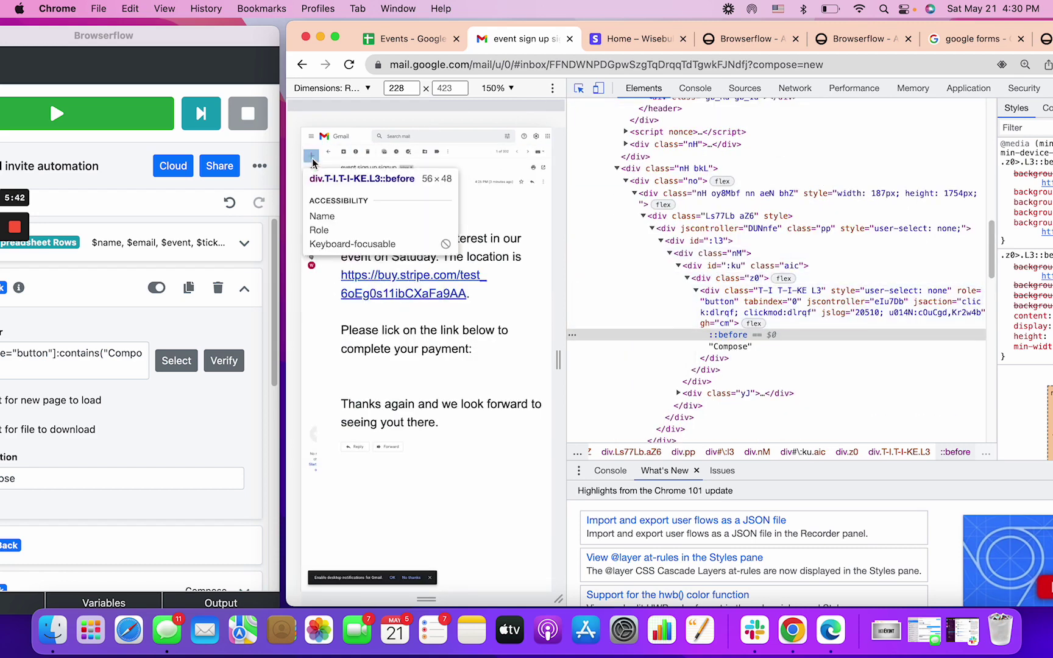
click(313, 164)
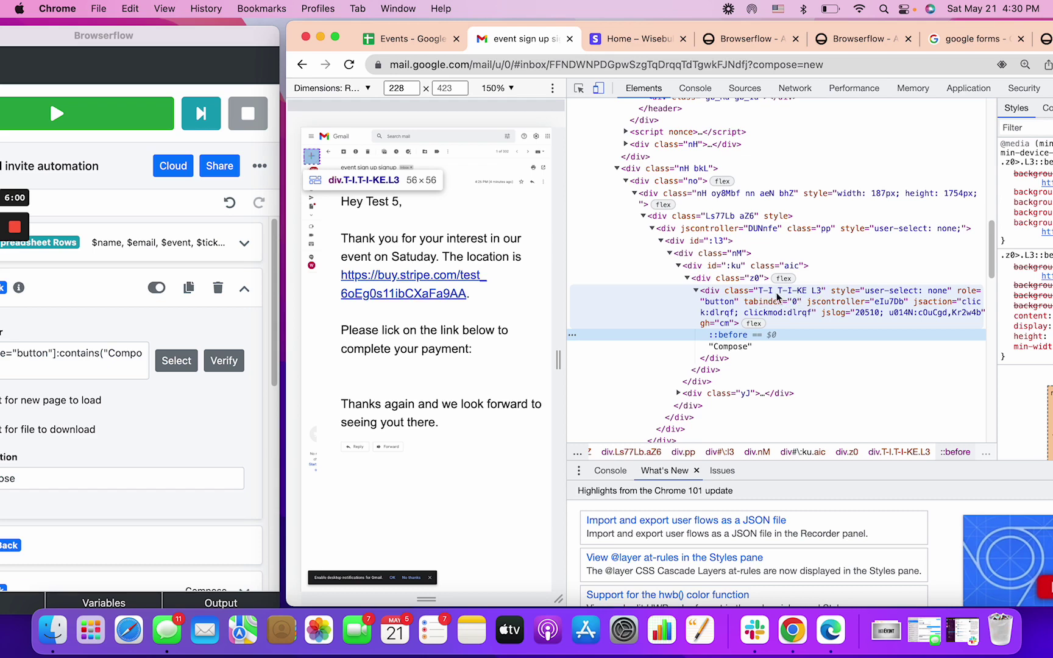
Compare the Browserflow Compose step's selector with the inspected Compose element
click(103, 312)
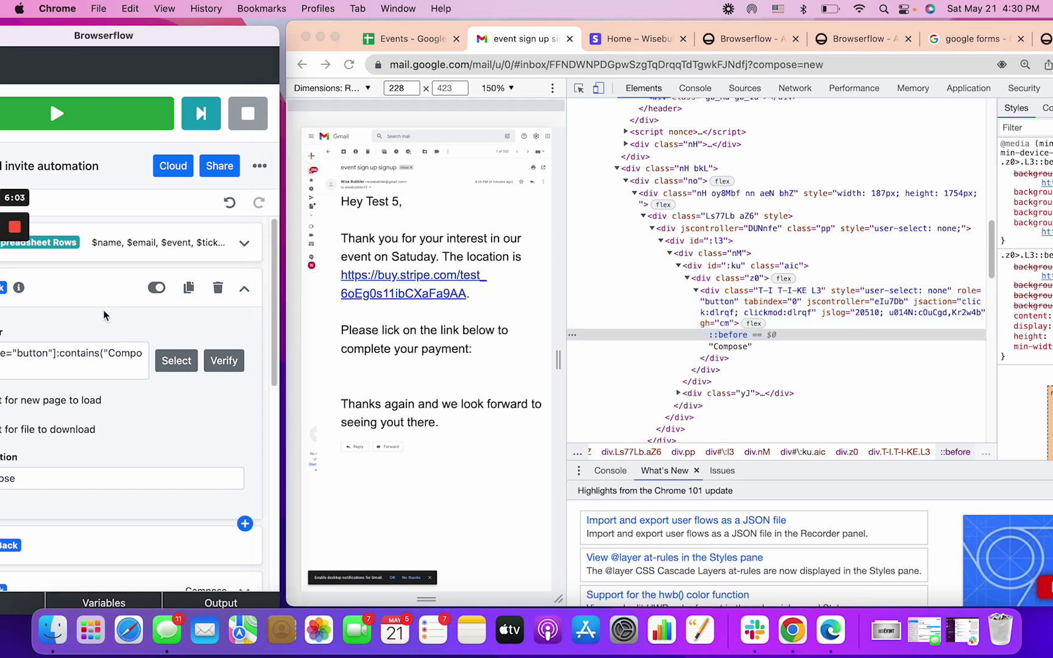
click(64, 361)
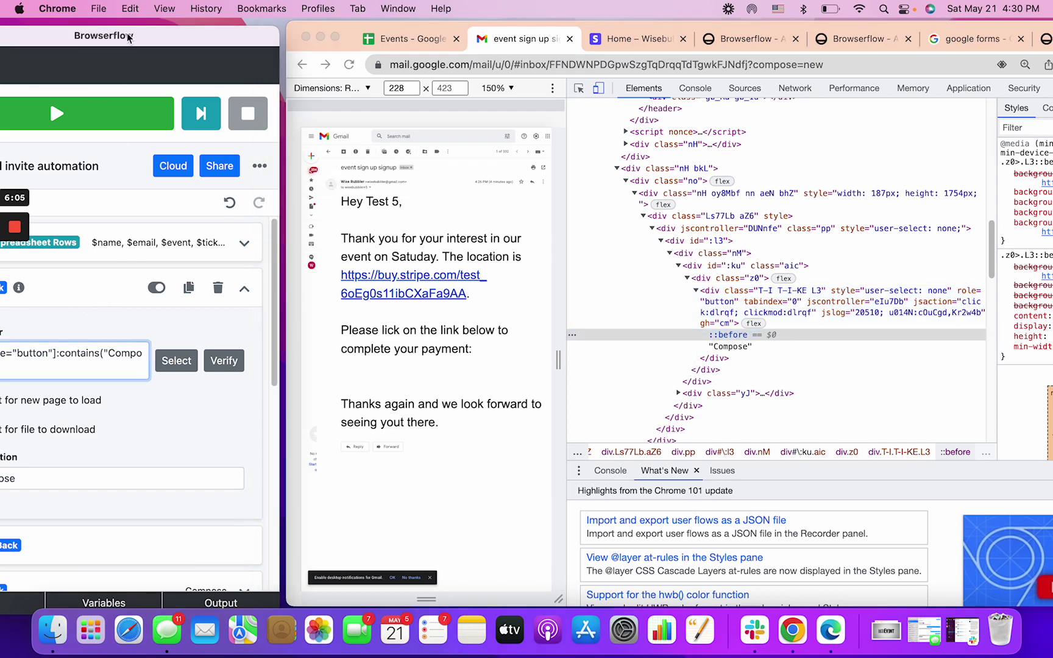
drag(129, 38, 170, 44)
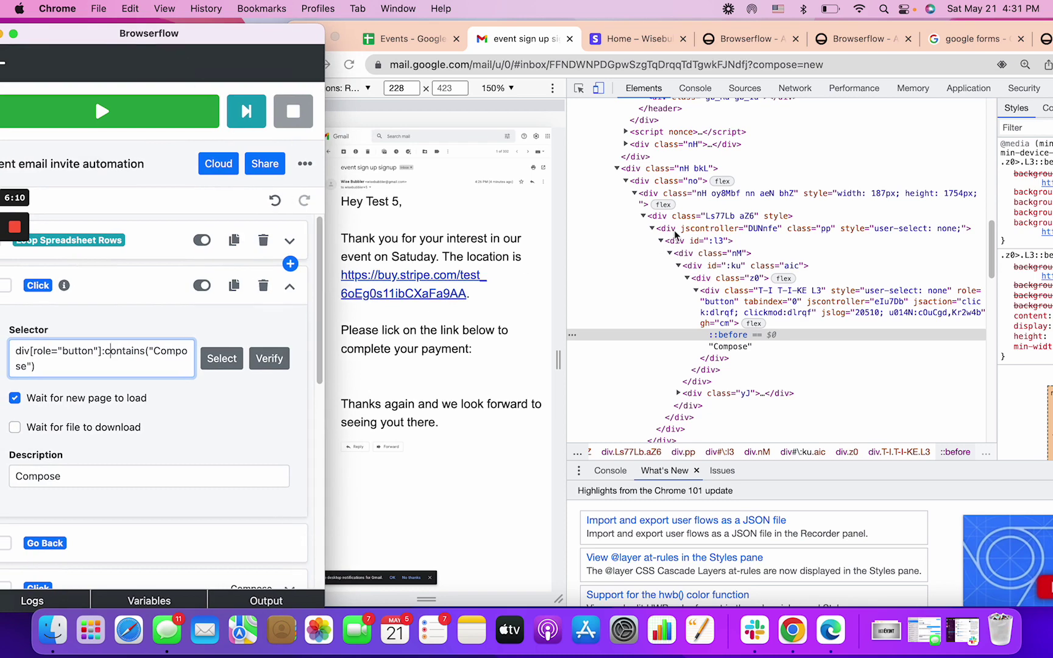
click(554, 88)
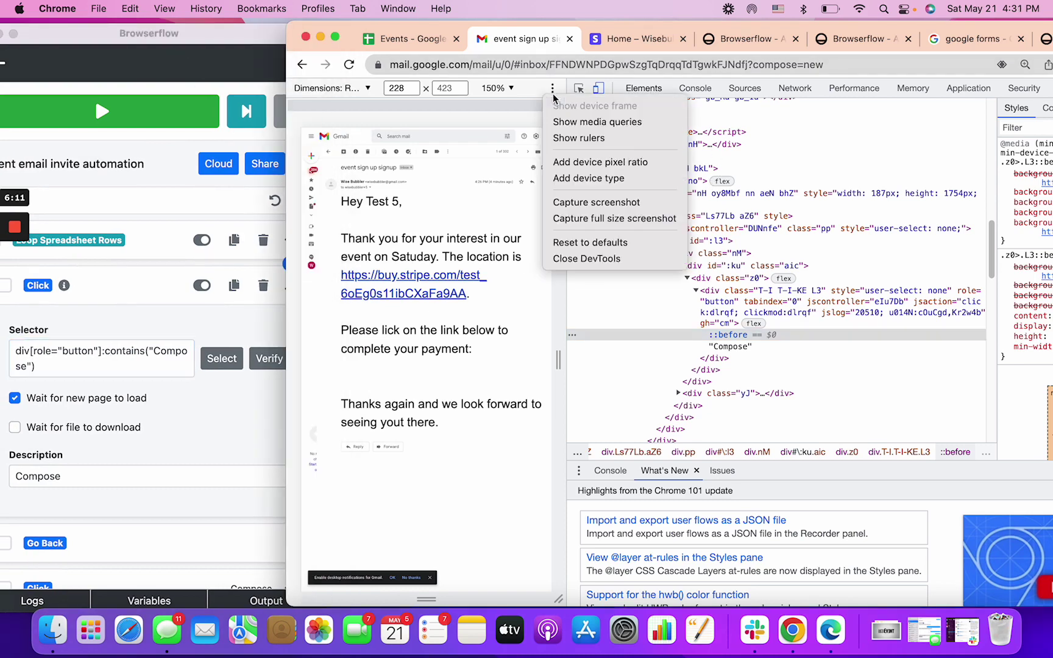
Close DevTools and delete the new Compose click and Go Back steps, keeping the .T-I-KE Compose step
click(626, 259)
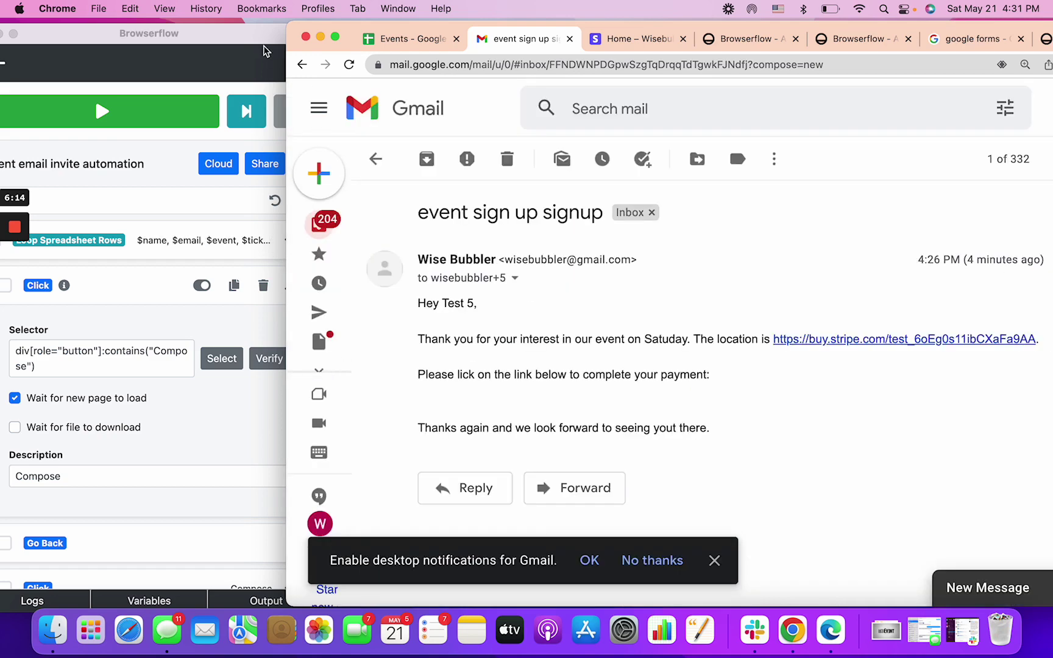
click(228, 58)
click(264, 286)
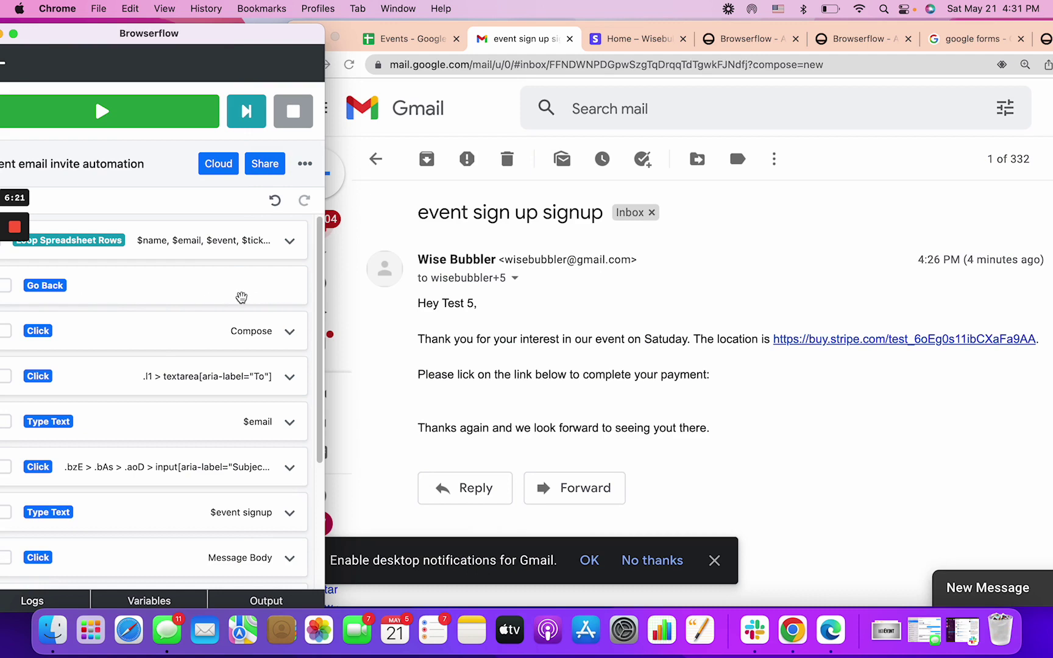
click(275, 291)
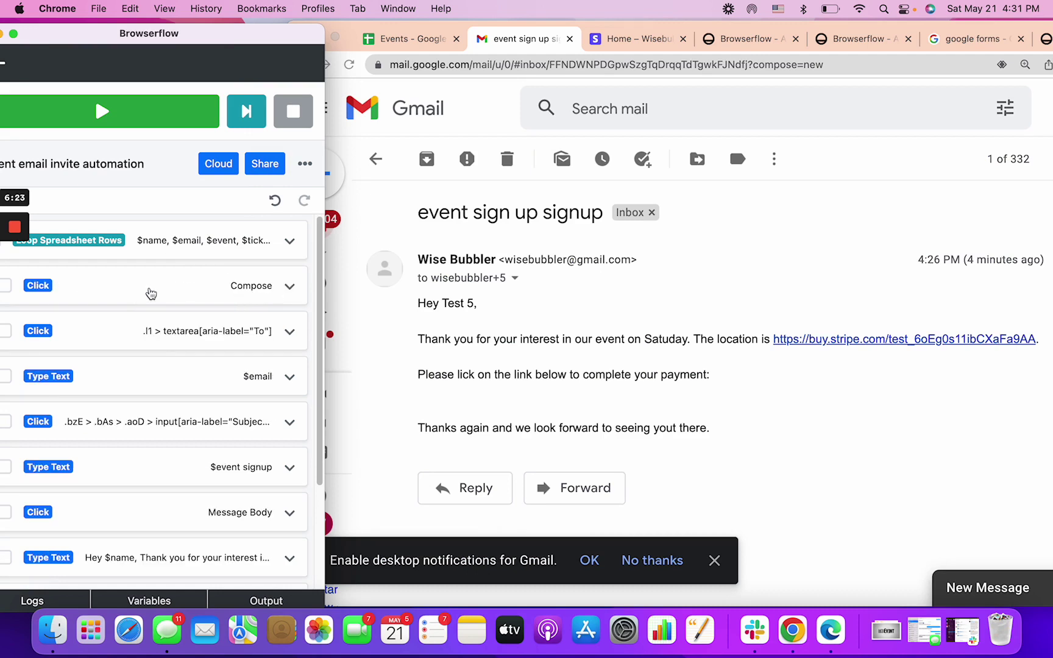
click(148, 292)
scroll(91, 326, down, 1)
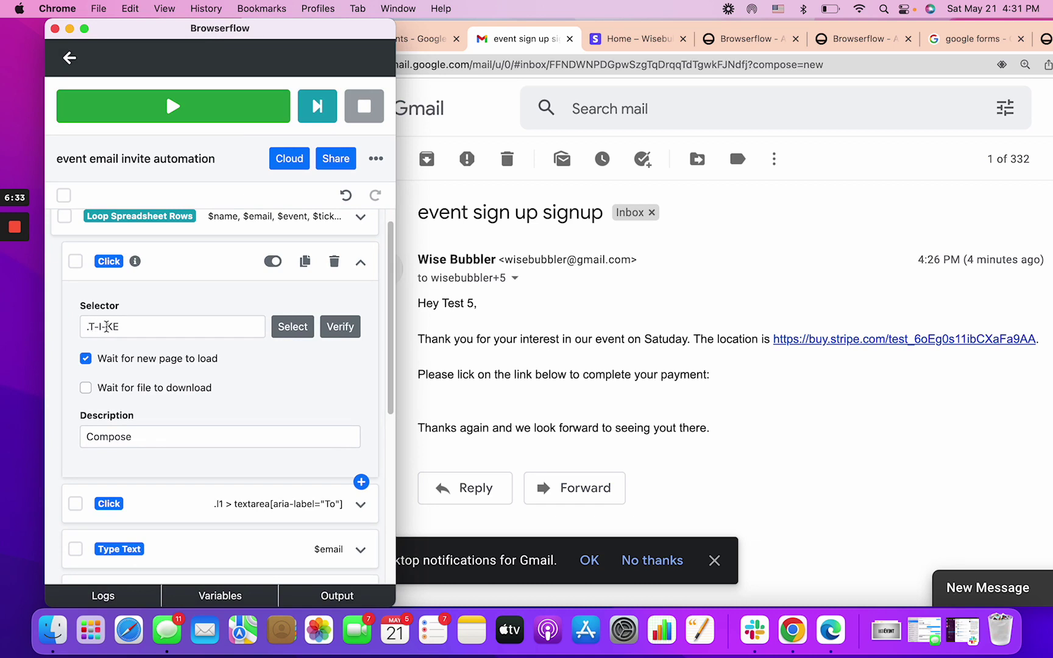
Review the To-field click step and open a new blank Gmail message
drag(250, 36, 207, 36)
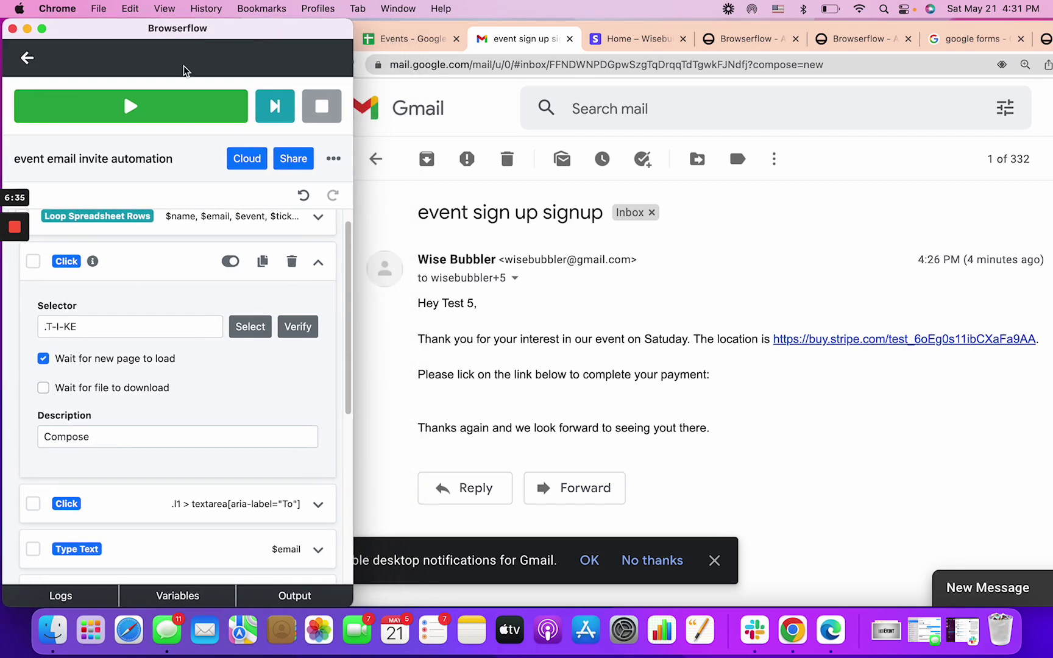
click(165, 277)
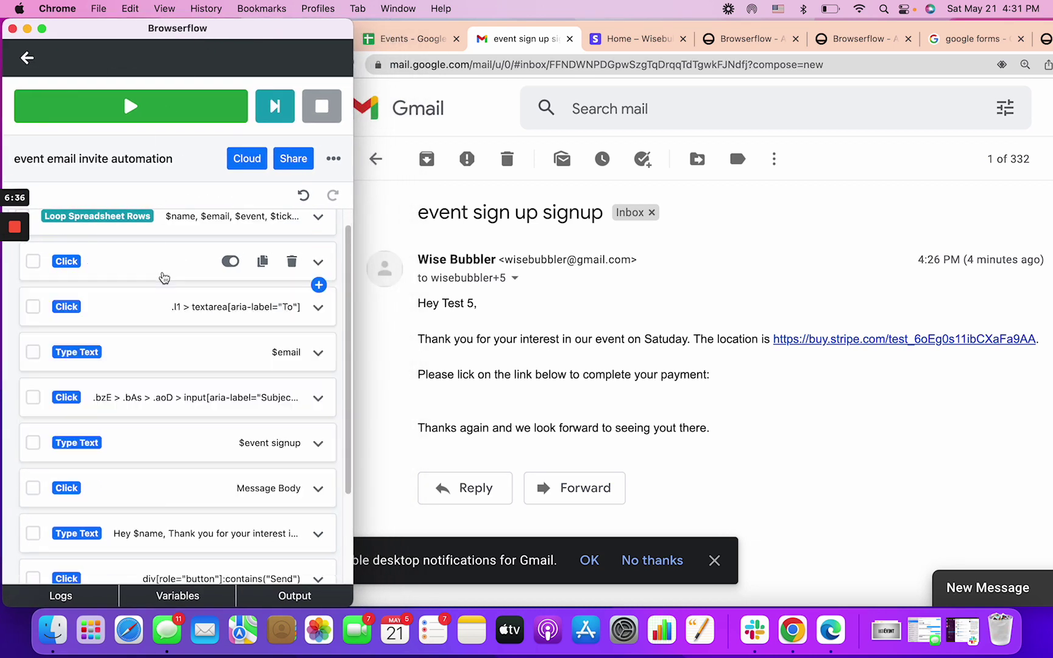
click(140, 311)
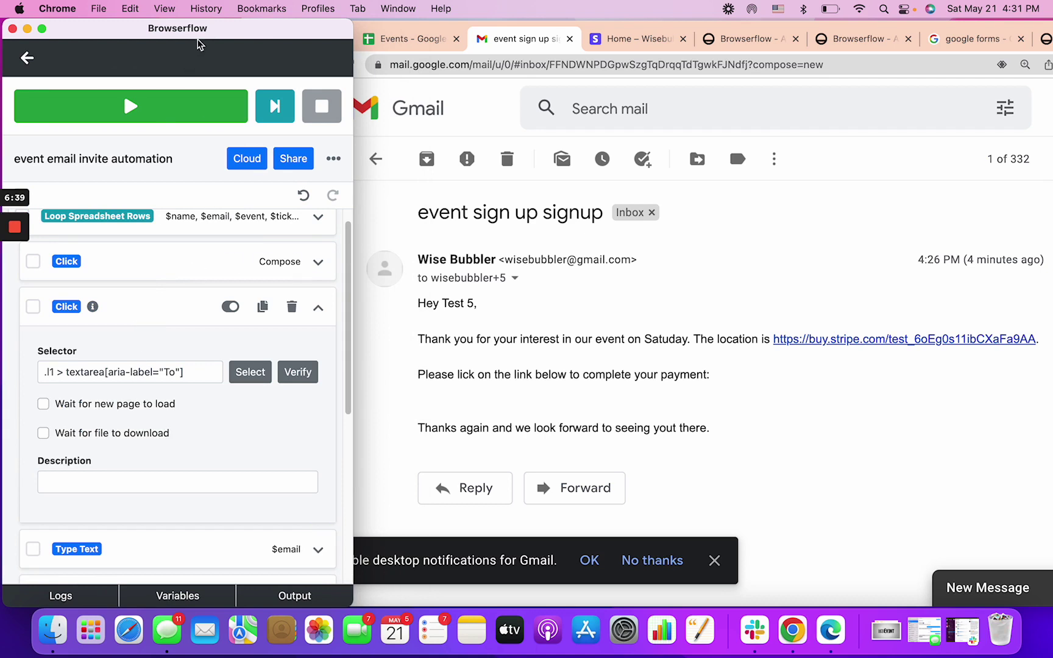
drag(198, 37, 137, 43)
click(310, 181)
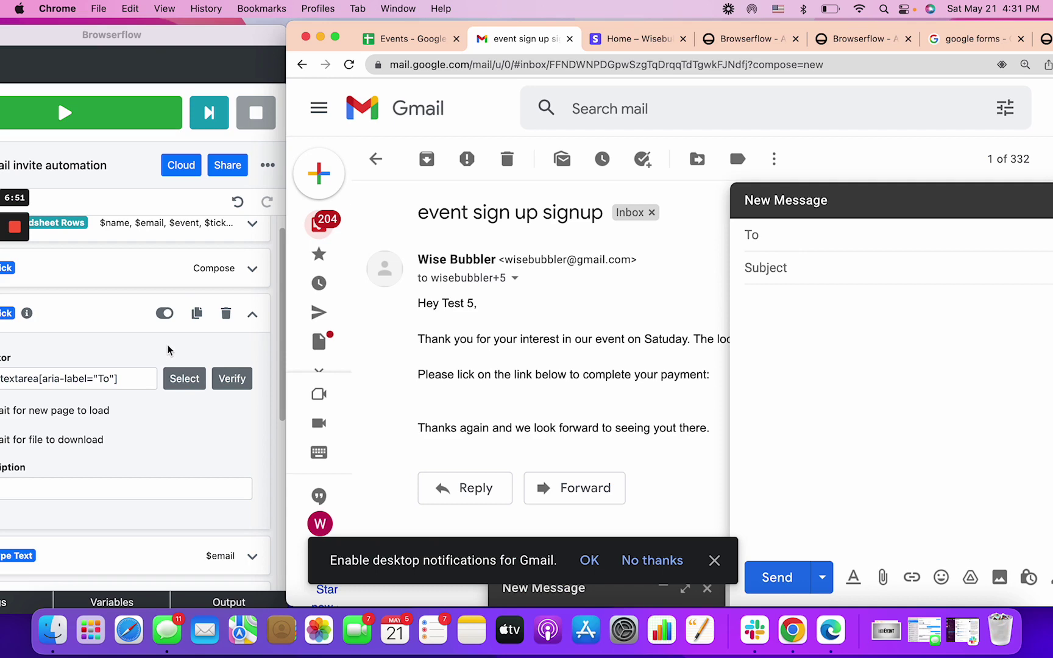
Record a click on the message's recipients field, then delete that recorded step
click(251, 295)
click(255, 297)
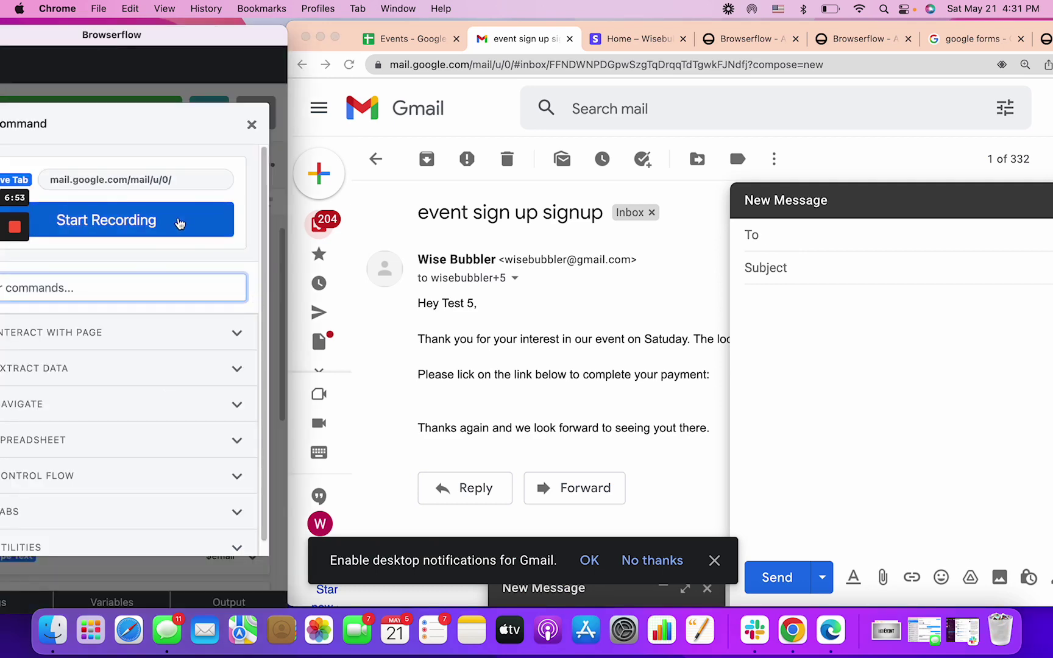
click(181, 219)
click(839, 269)
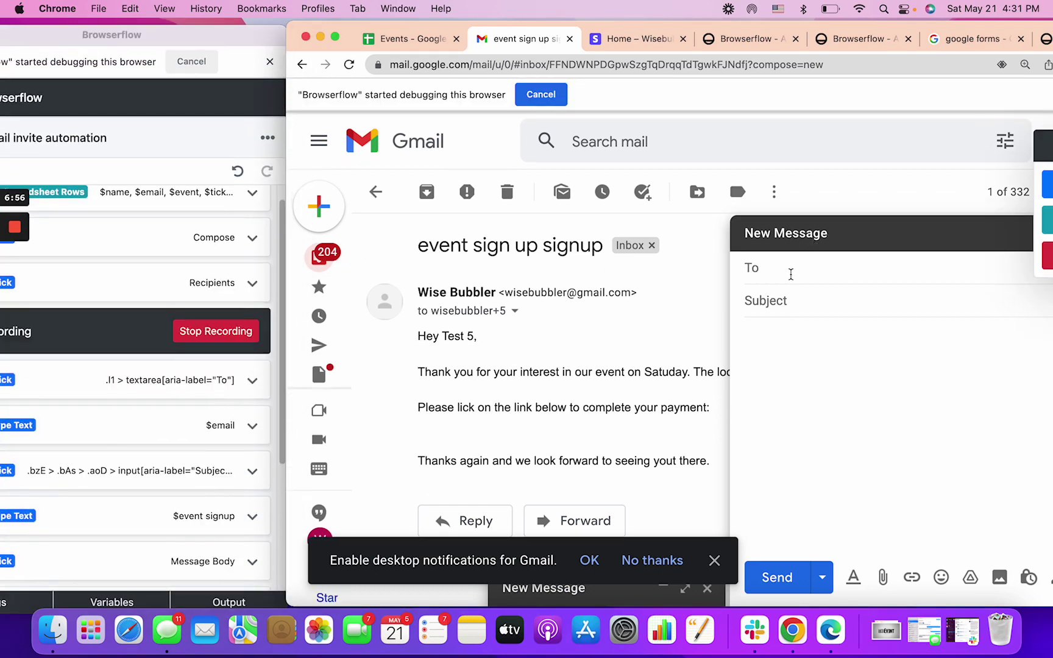
click(210, 337)
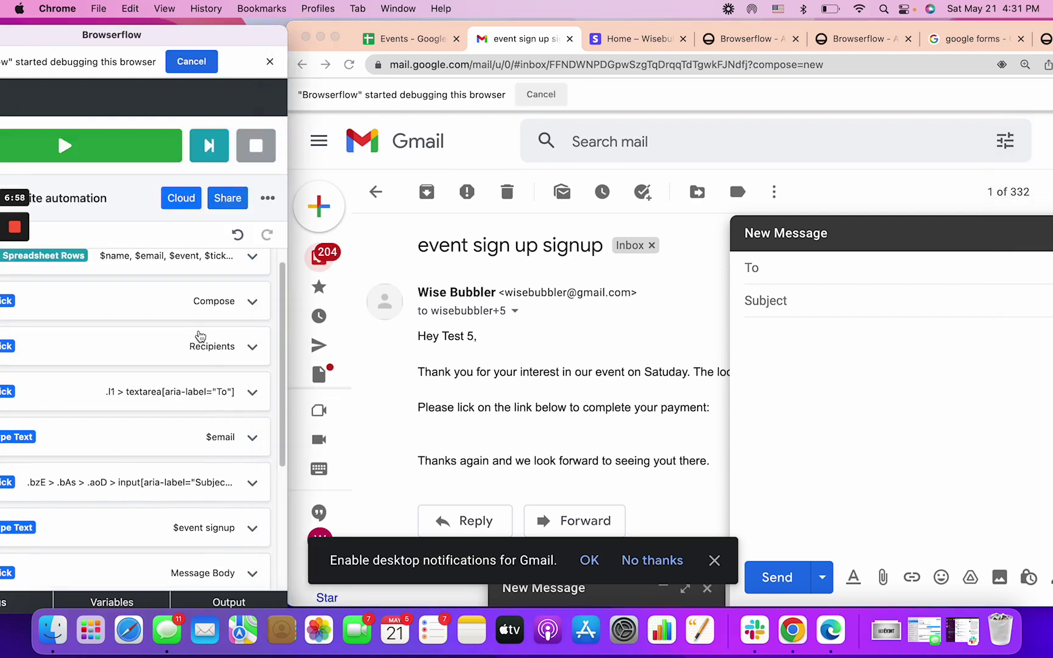
click(190, 351)
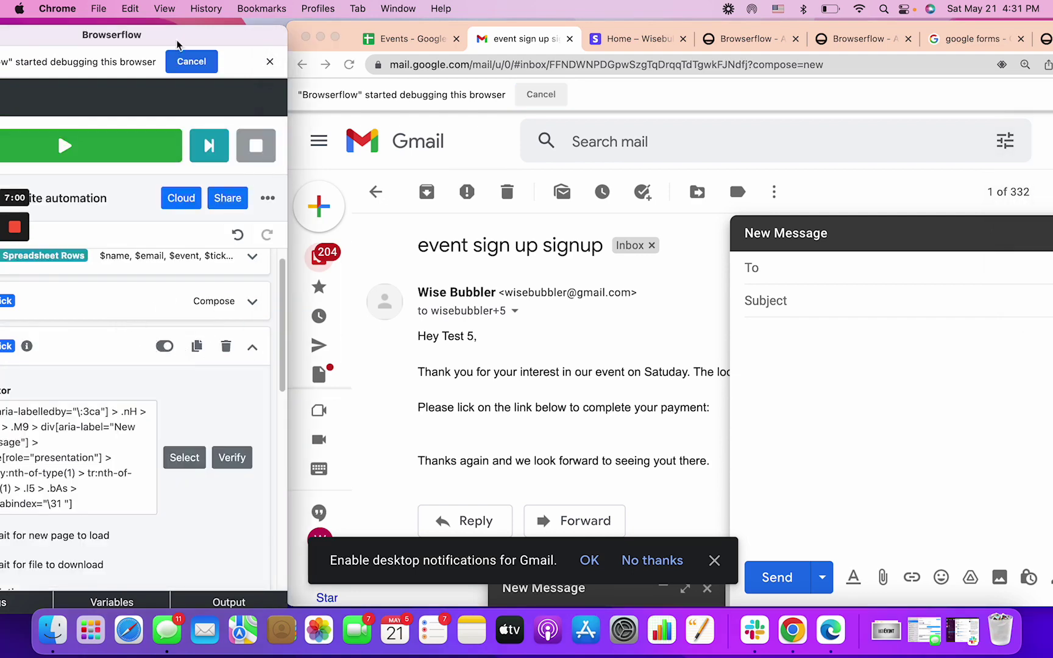
drag(158, 40, 303, 33)
scroll(360, 316, down, 1)
scroll(359, 317, up, 2)
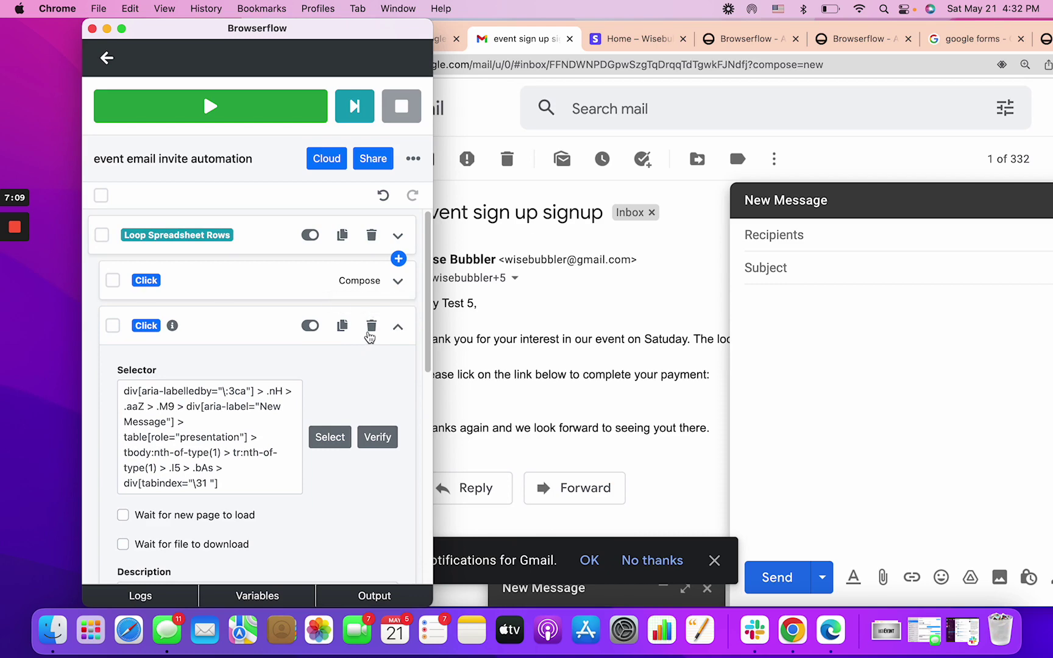
click(371, 327)
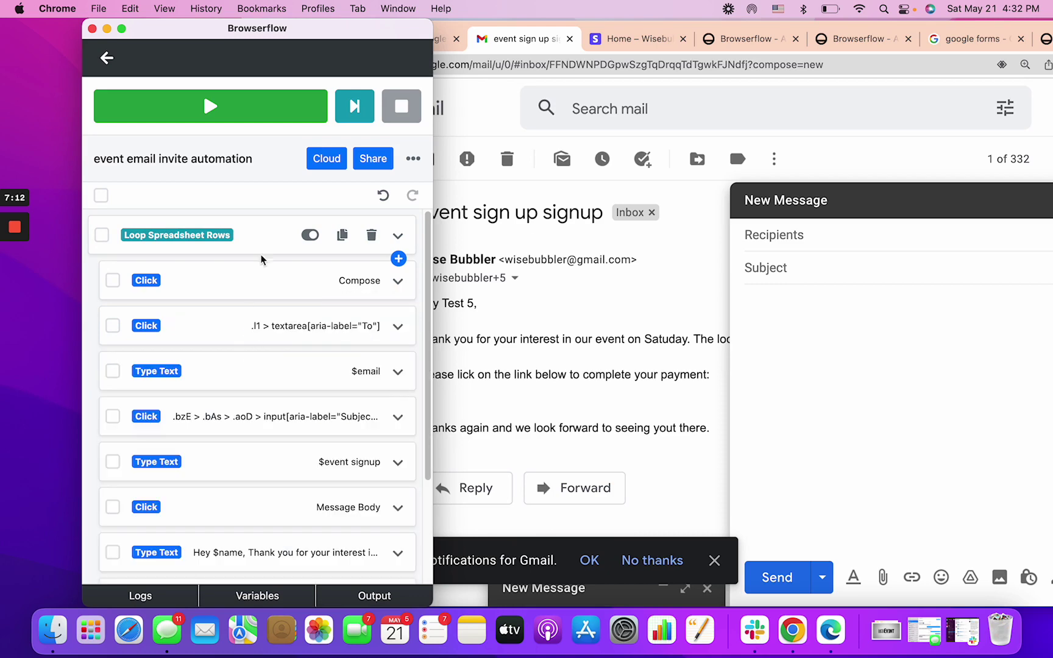
drag(312, 41, 225, 44)
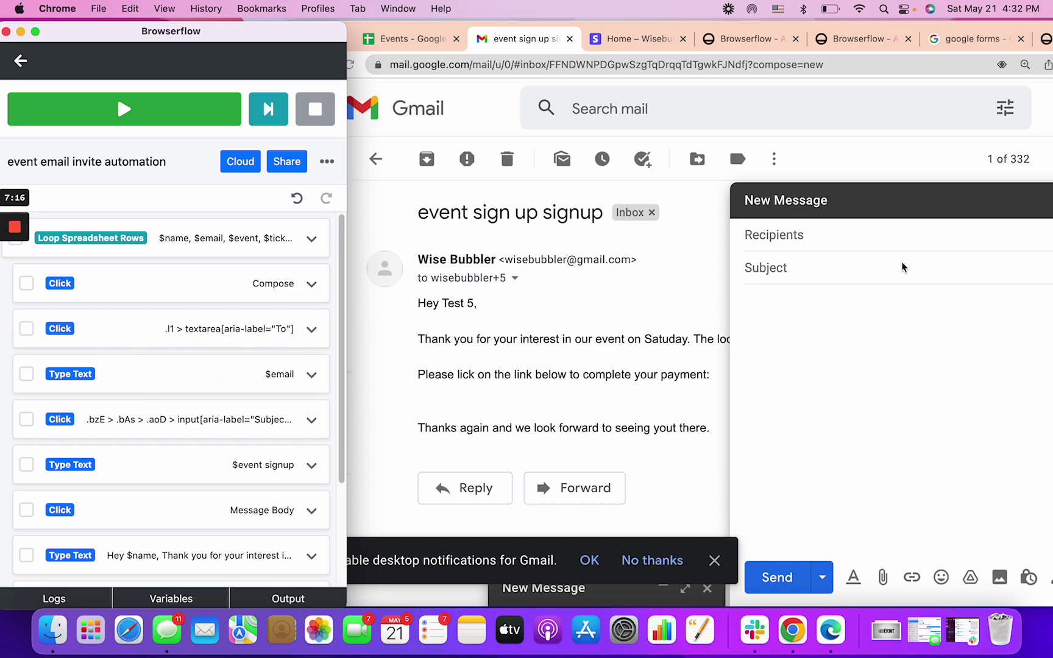
click(838, 238)
click(111, 373)
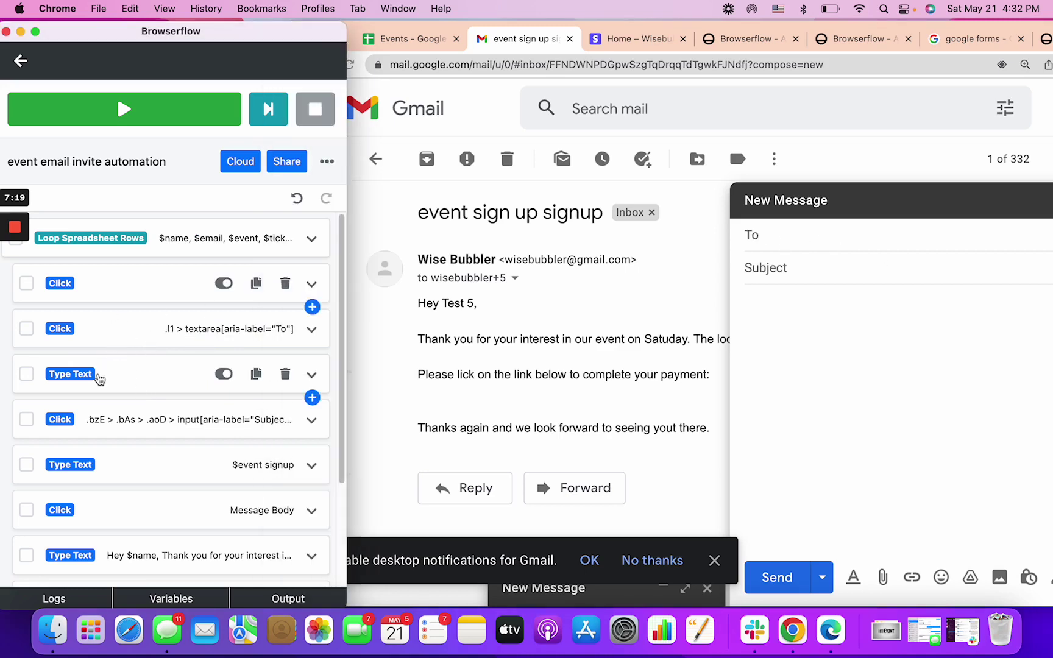
click(112, 376)
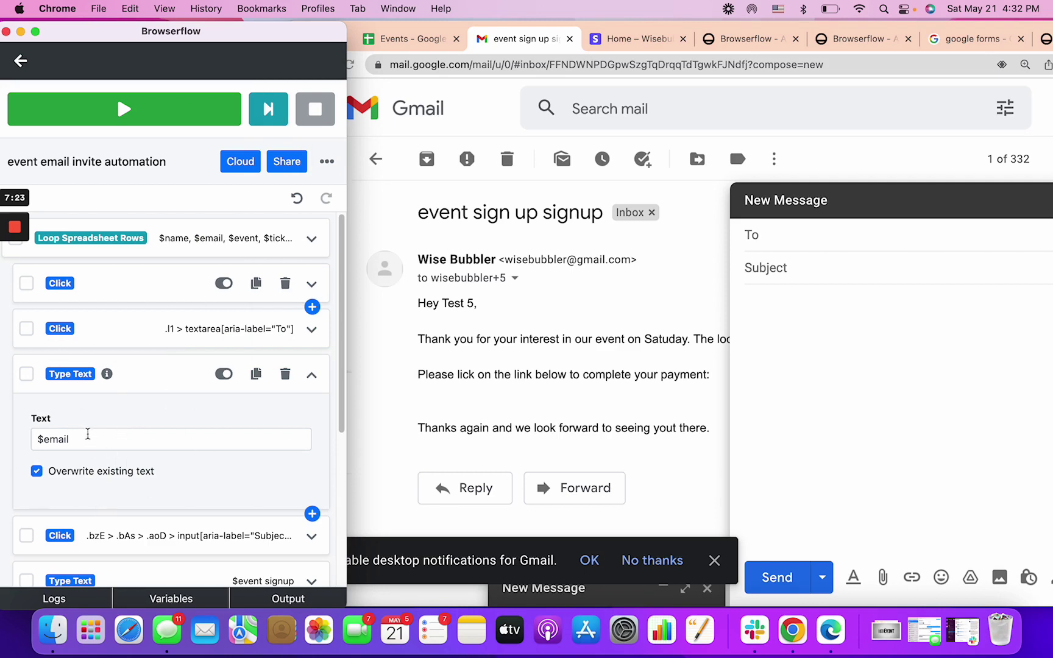
click(144, 244)
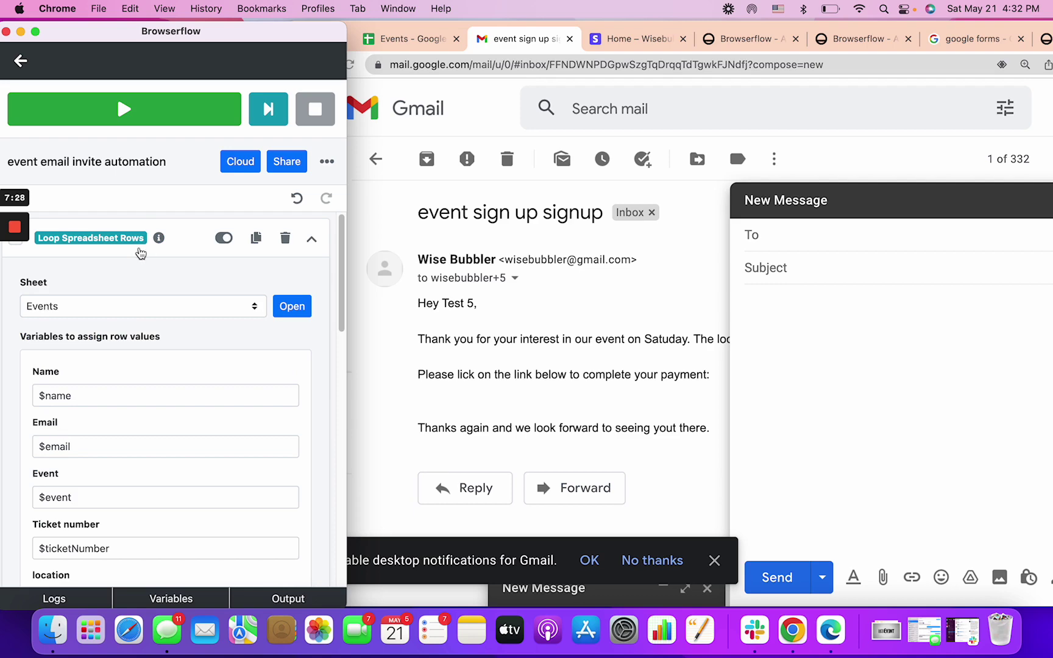
click(139, 249)
scroll(174, 419, down, 3)
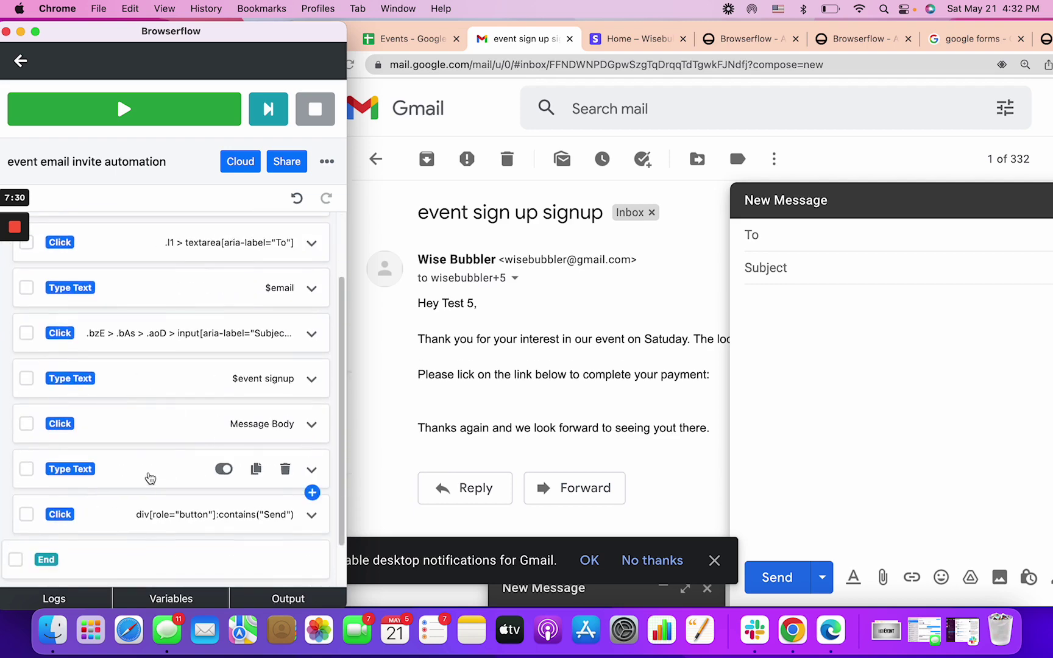
scroll(164, 438, down, 2)
click(135, 281)
scroll(123, 336, up, 2)
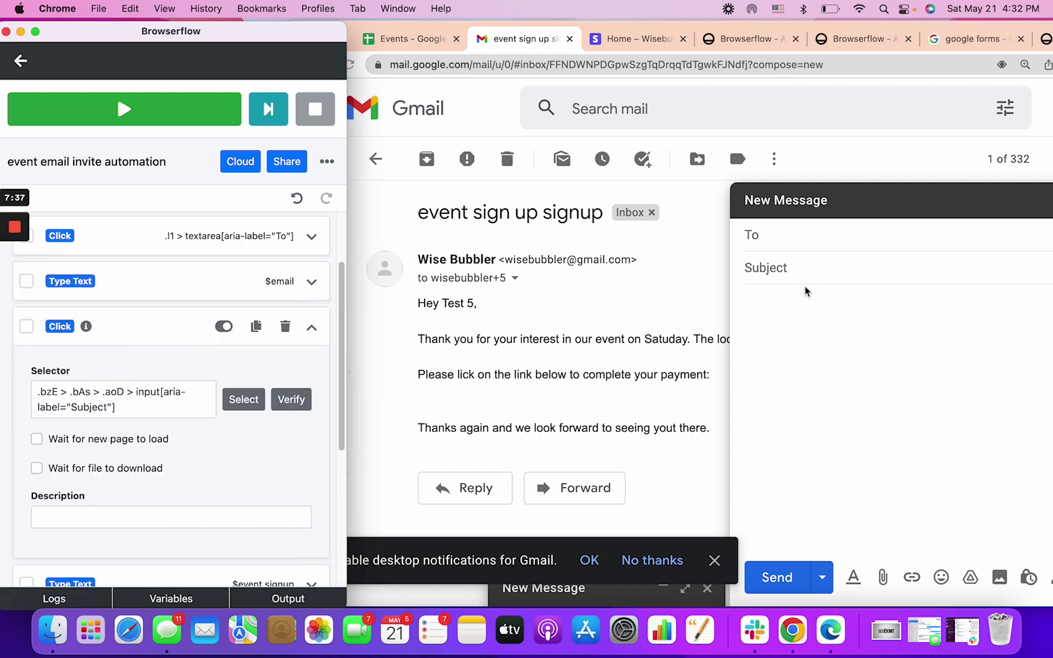
click(815, 272)
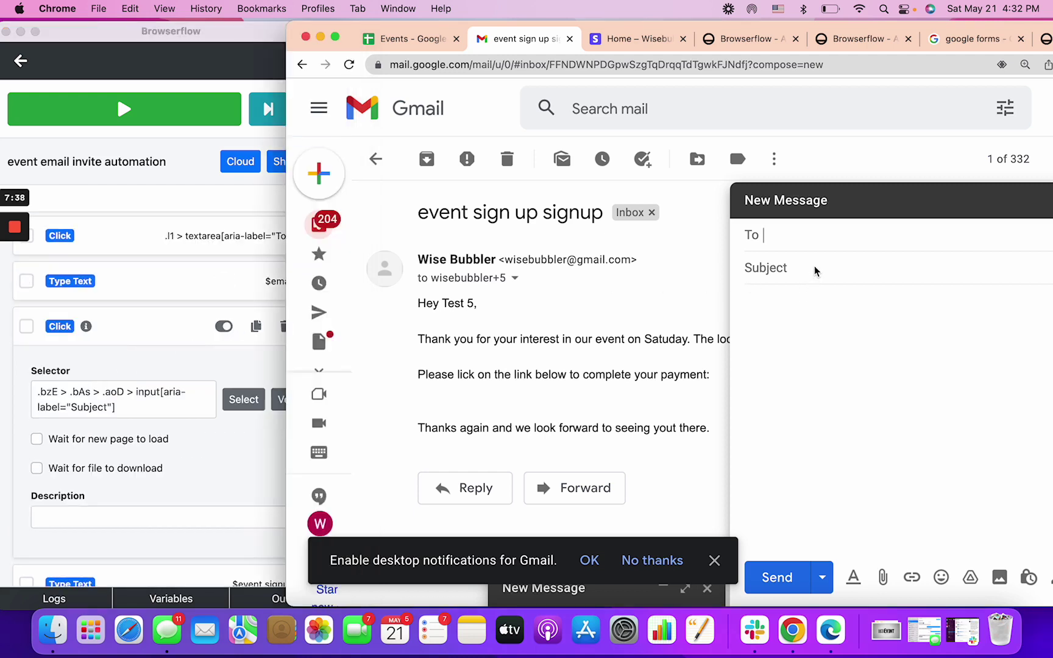
Make a first recording after the $email step and delete the duplicate Subject click it produced
click(139, 323)
click(312, 327)
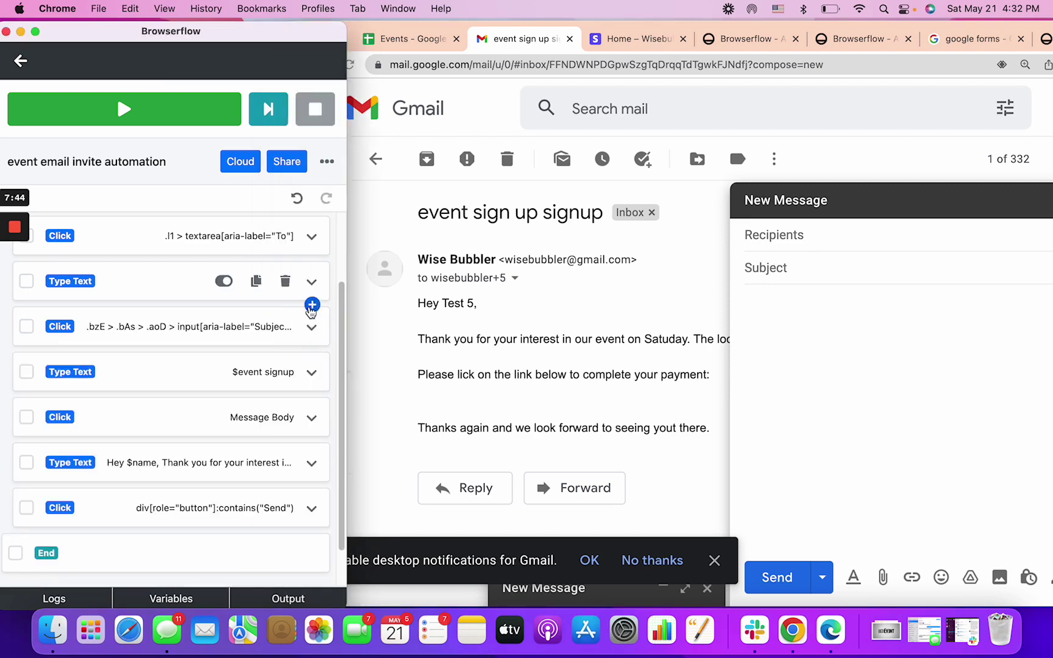
click(311, 305)
click(202, 229)
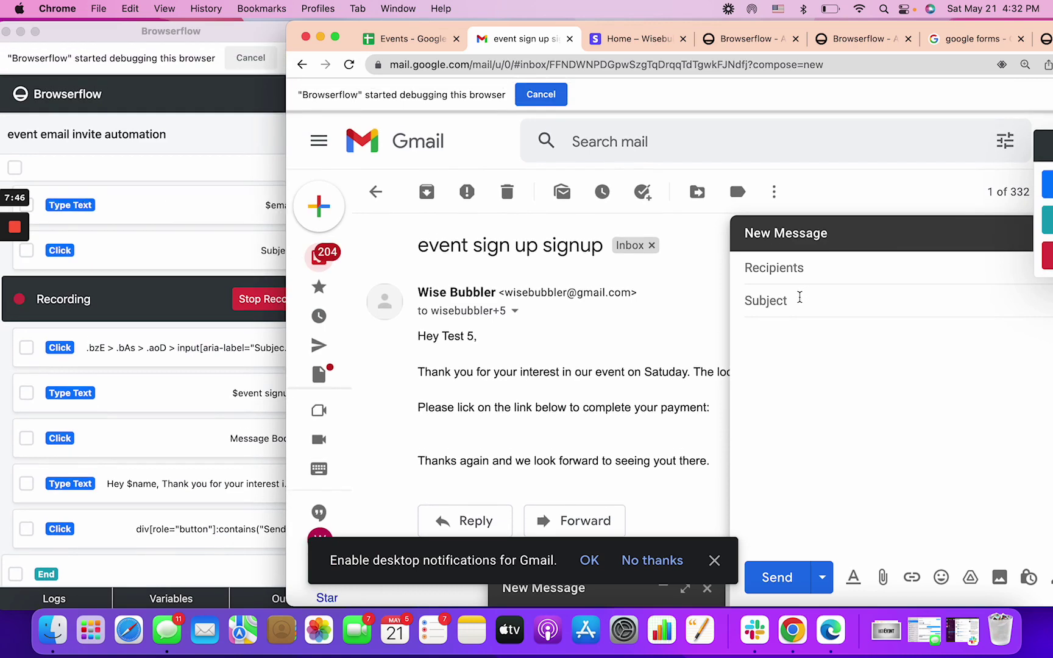
click(273, 299)
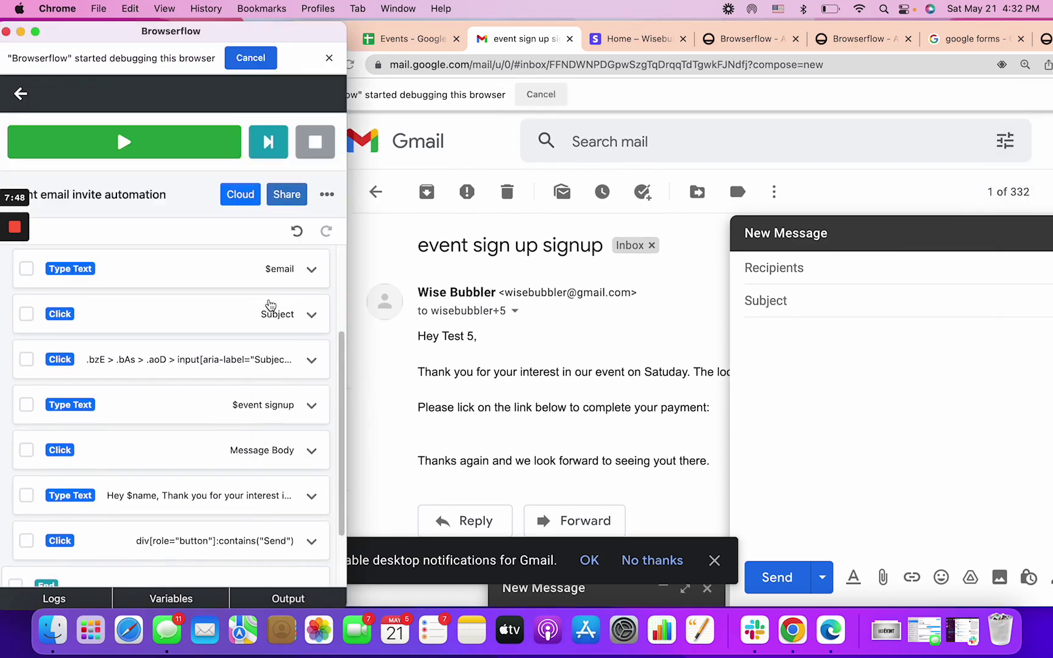
click(177, 316)
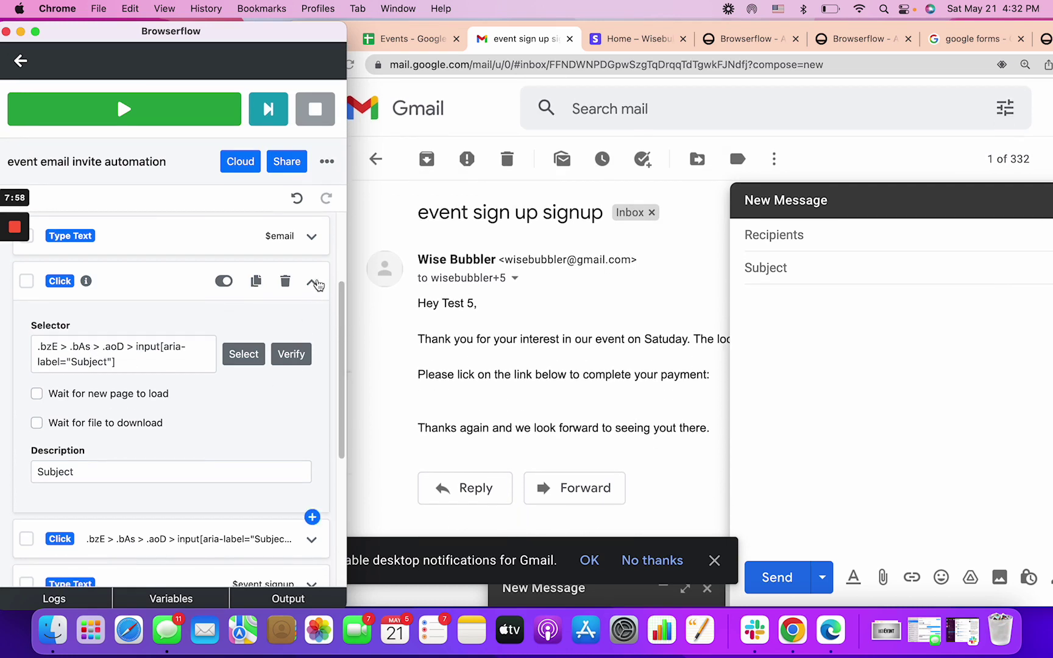
click(285, 281)
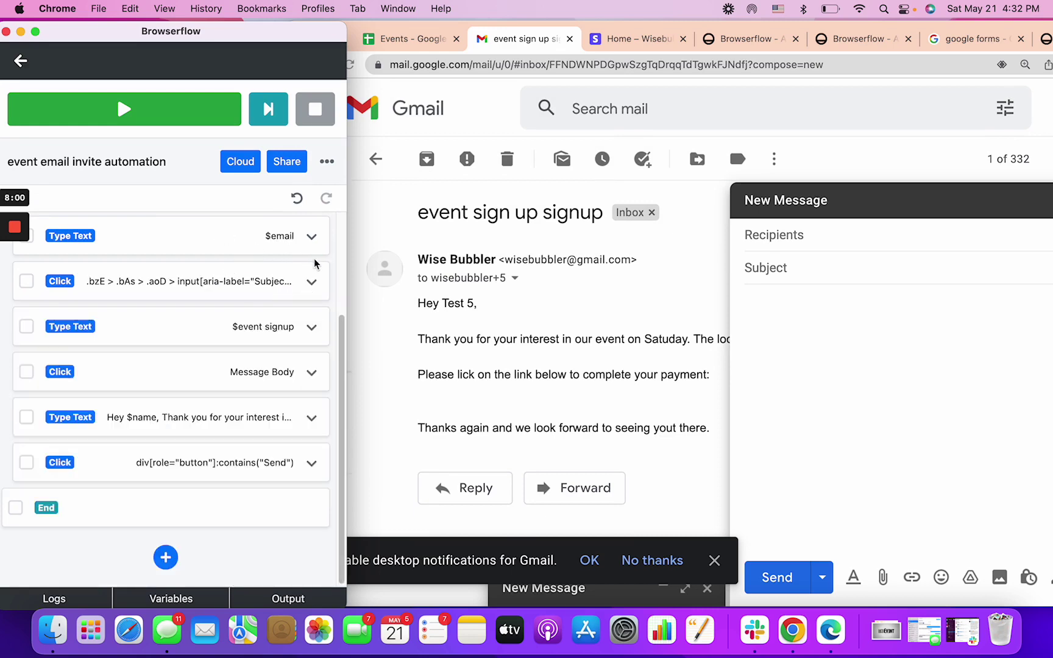
Record clicking Gmail's Subject field and typing test after the $email step
click(316, 262)
click(164, 213)
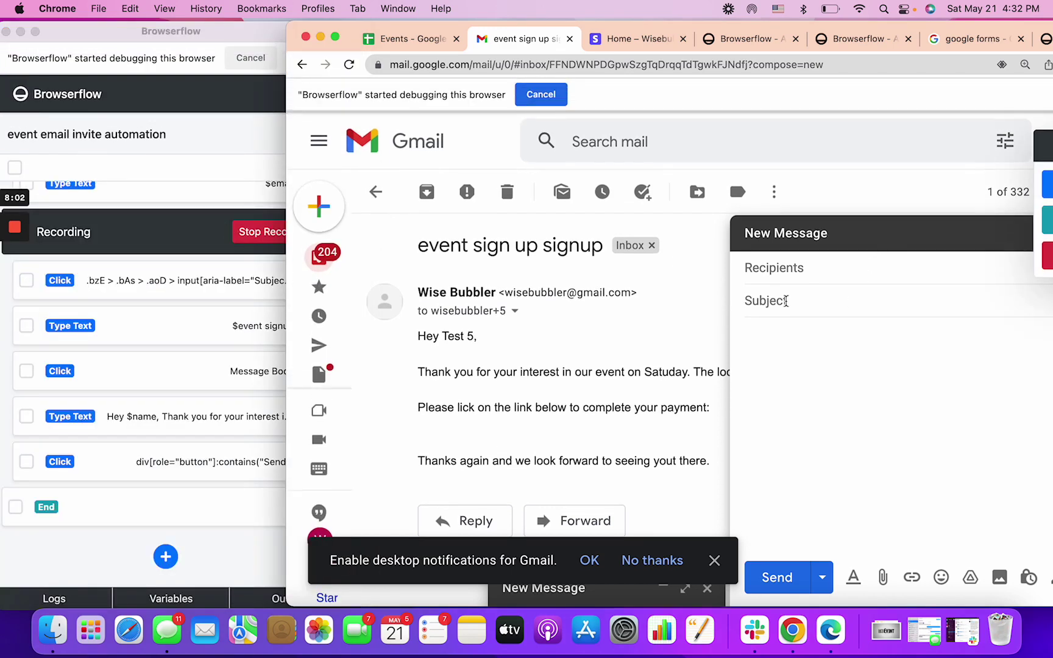
click(786, 301)
text(test)
click(261, 232)
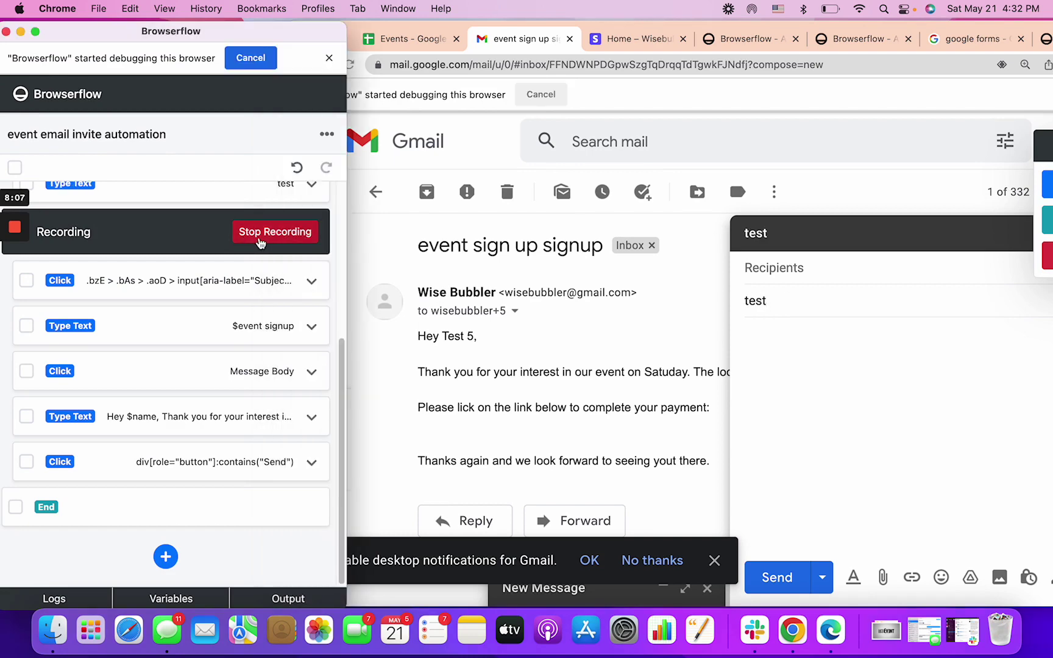
scroll(140, 464, down, 2)
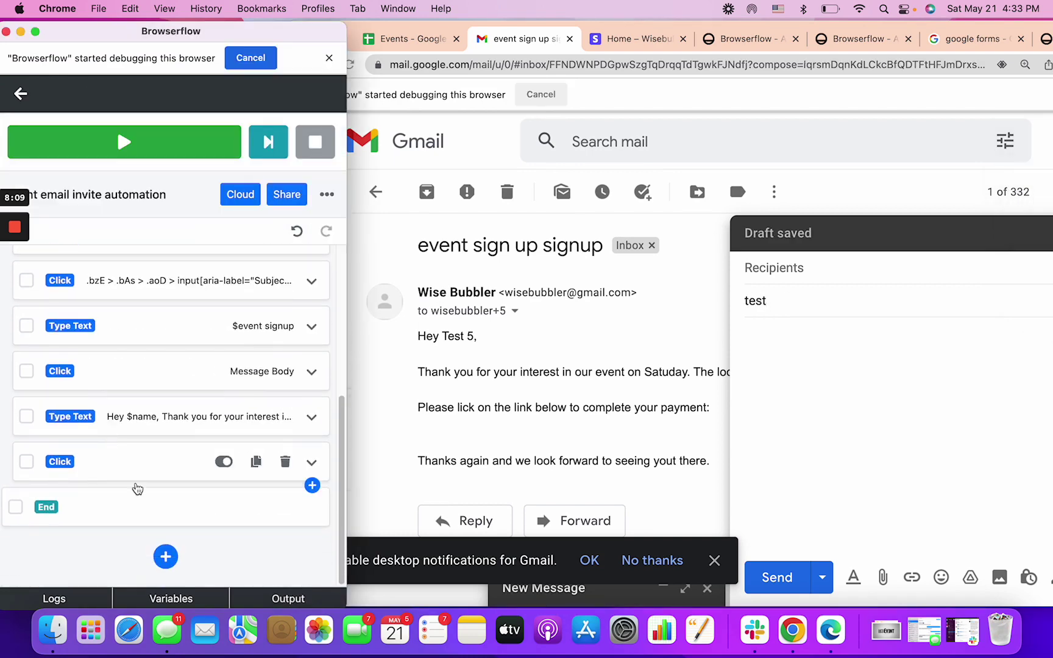
scroll(157, 428, up, 5)
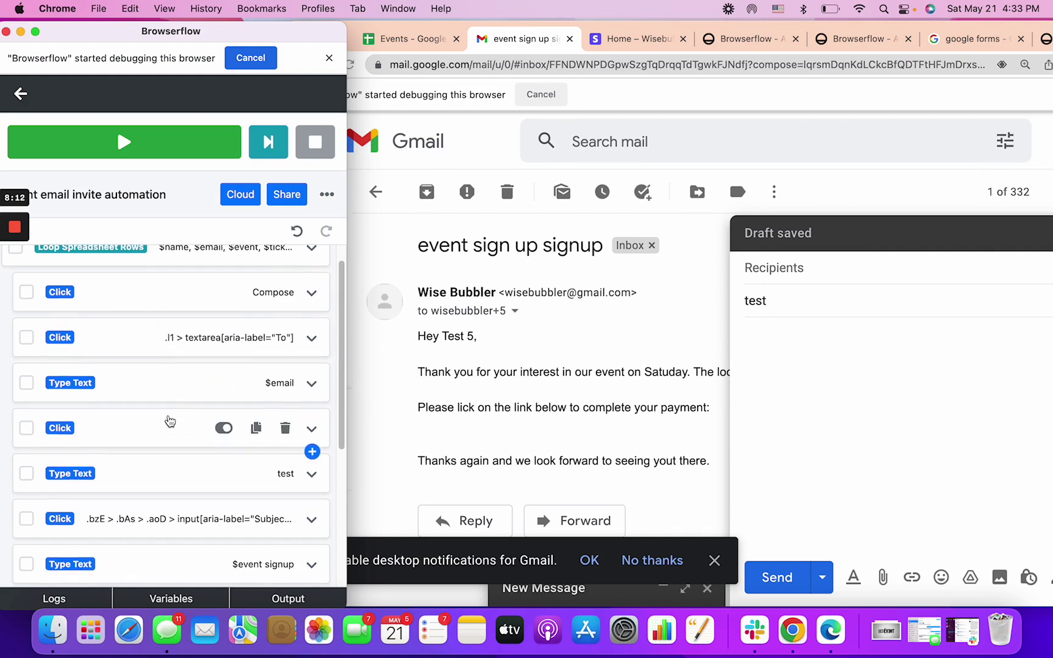
scroll(167, 403, down, 3)
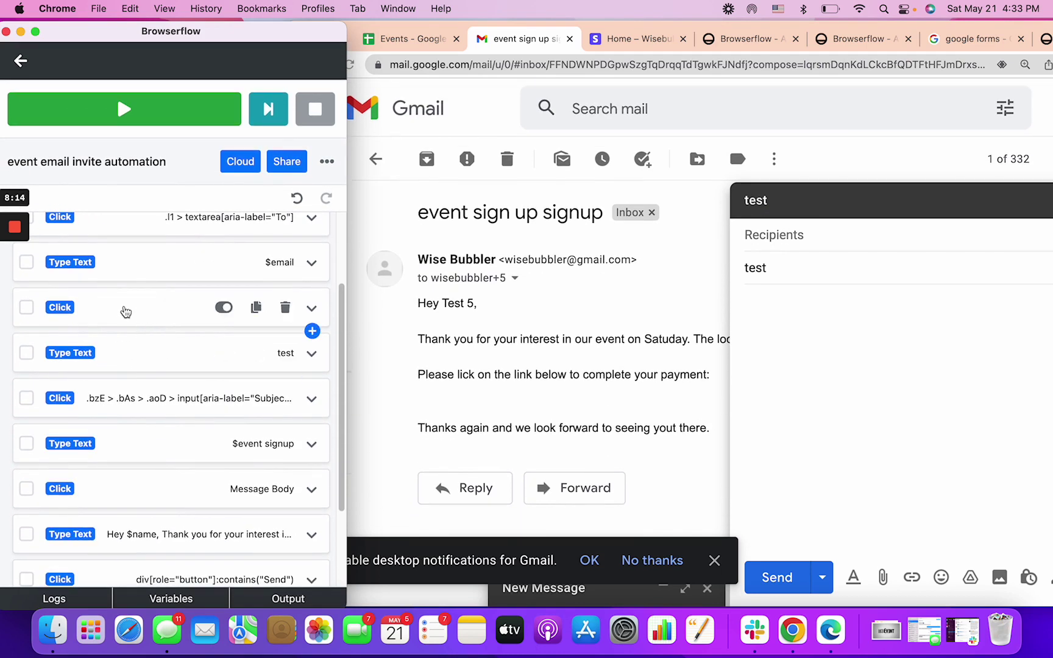
click(125, 315)
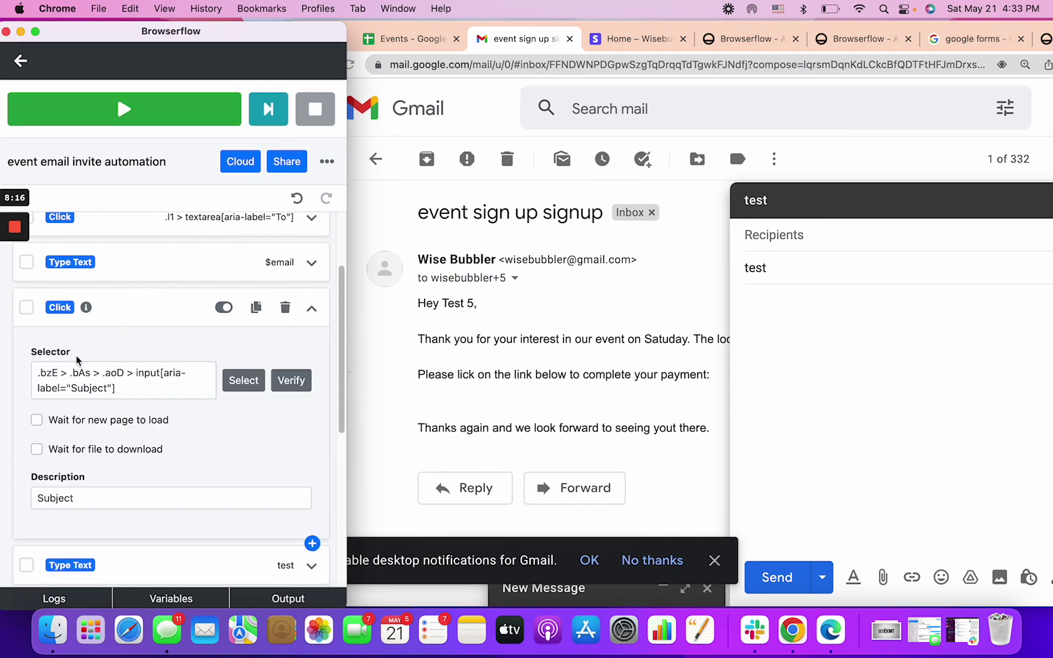
Replace the typed text test with the $event variable from the Events sheet
click(158, 314)
scroll(143, 326, down, 1)
click(147, 338)
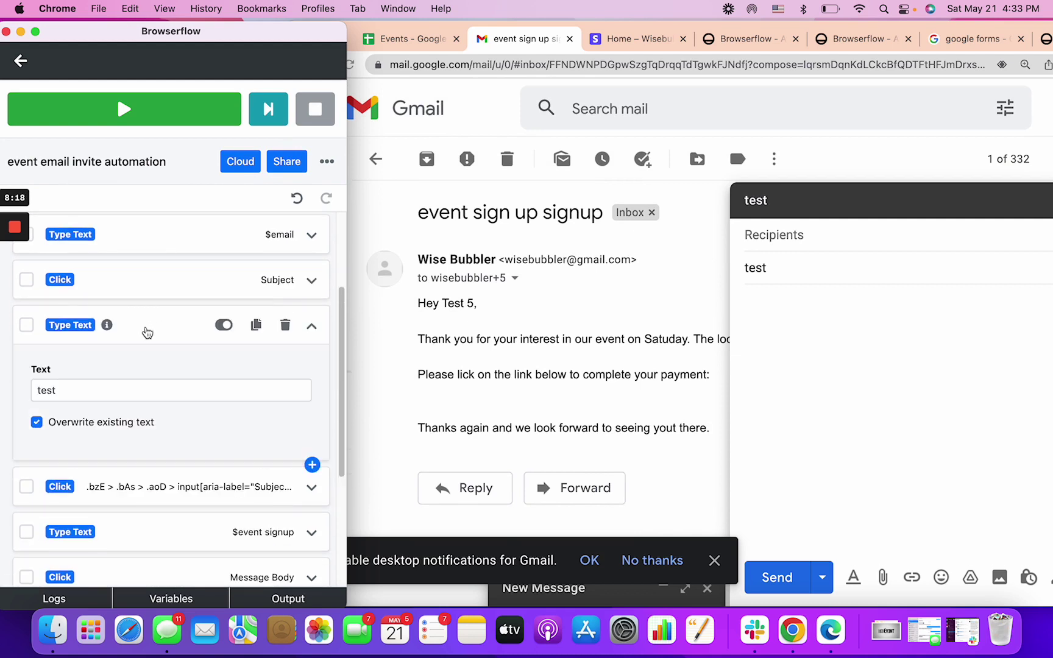
click(83, 390)
key(super+a)
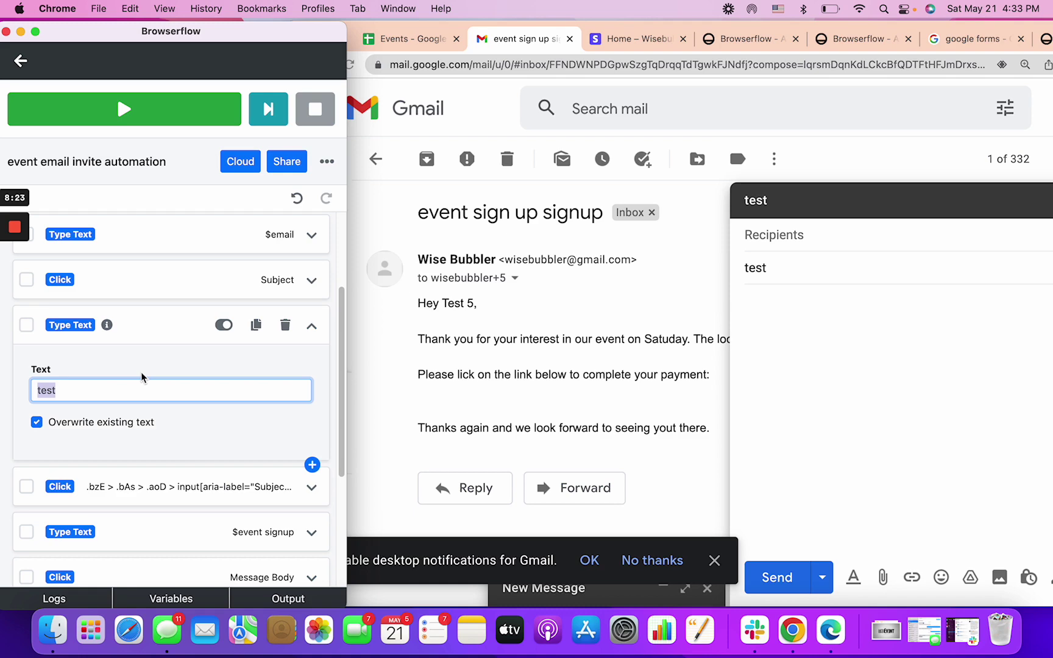
text($)
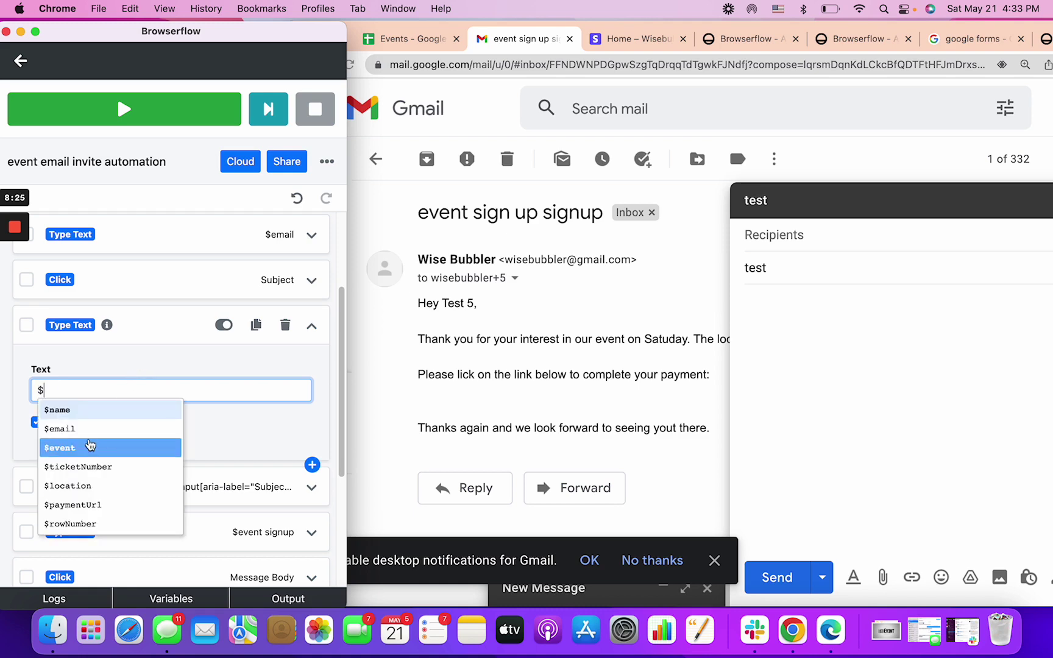
click(90, 448)
click(405, 38)
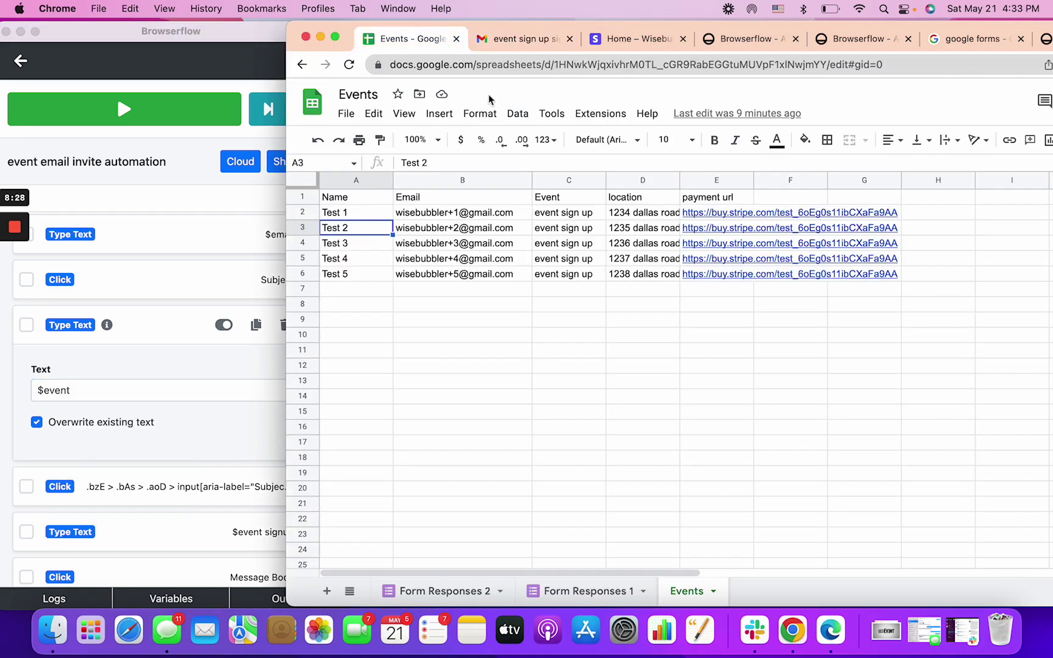
click(146, 368)
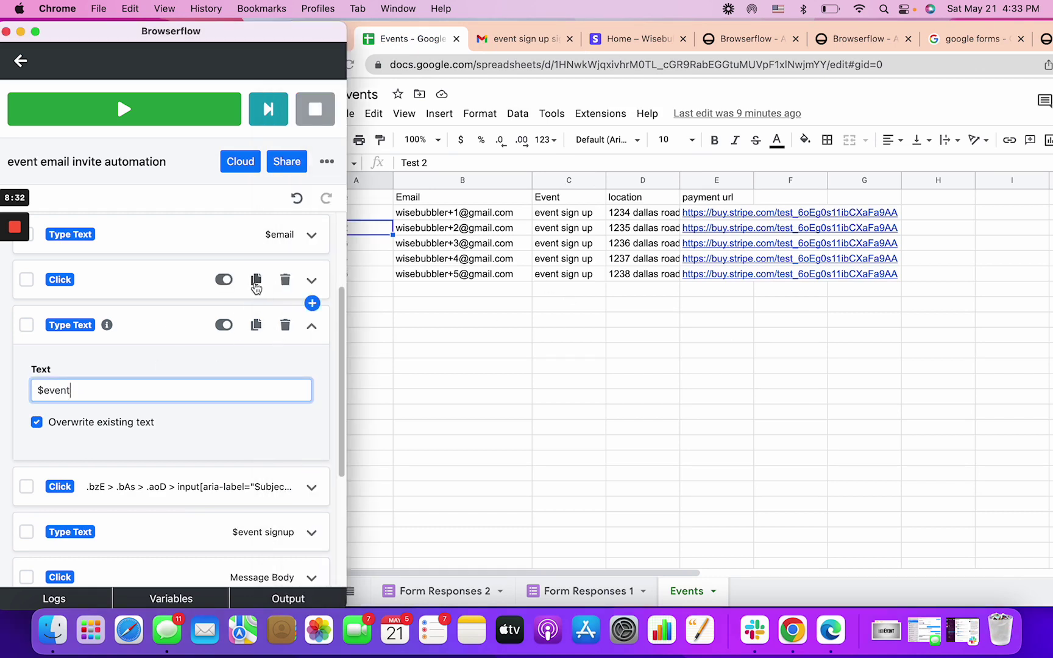
Delete the extra subject typing step and the redundant Subject click step
click(285, 324)
click(284, 280)
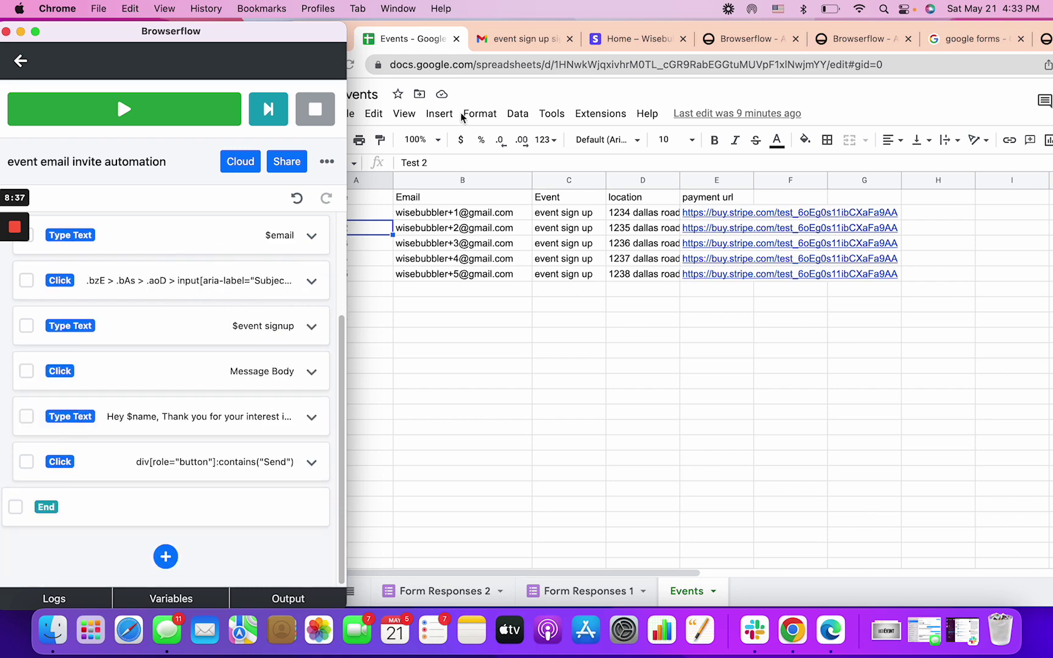
click(496, 42)
click(175, 255)
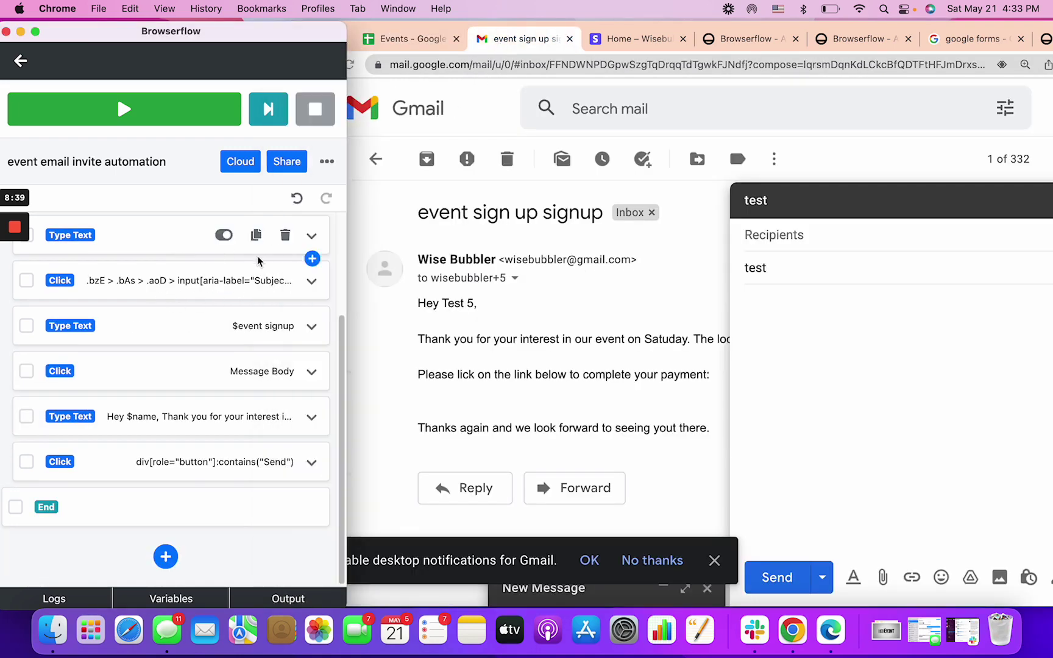
Remove ' signup' from the subject typing step so it types only $event
click(145, 332)
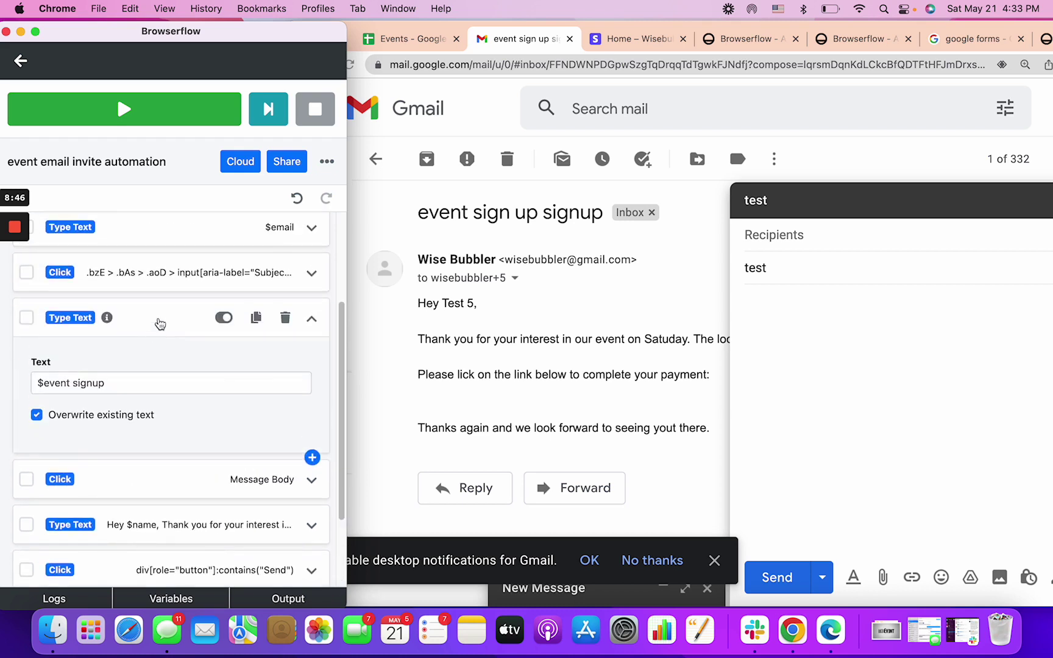
click(159, 324)
click(148, 369)
scroll(144, 333, up, 1)
scroll(146, 336, up, 5)
click(133, 361)
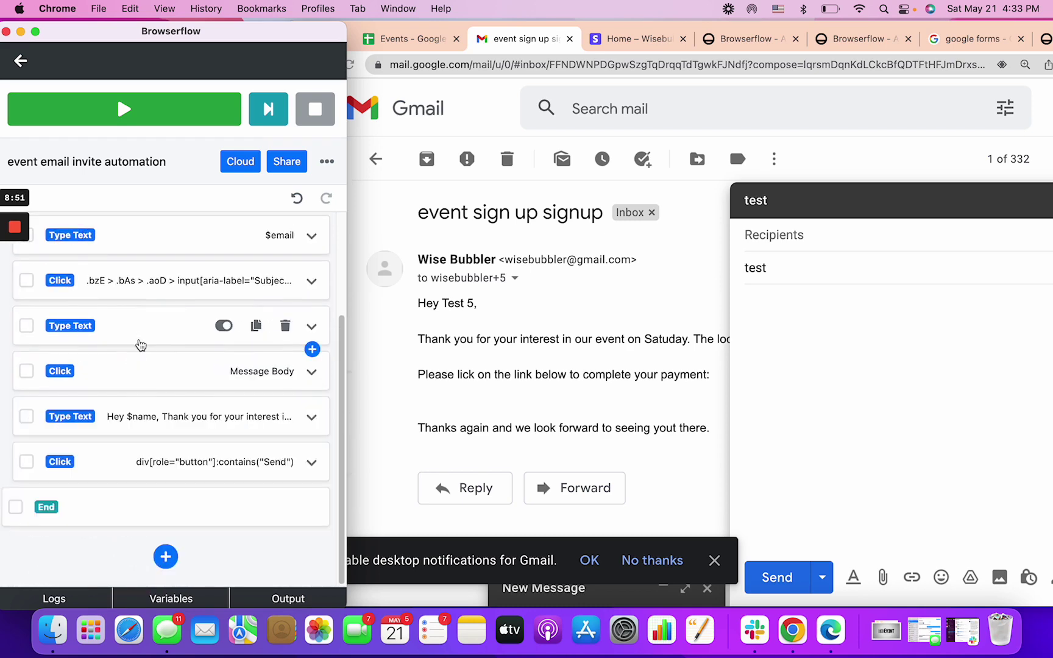
click(143, 337)
drag(115, 275, 78, 274)
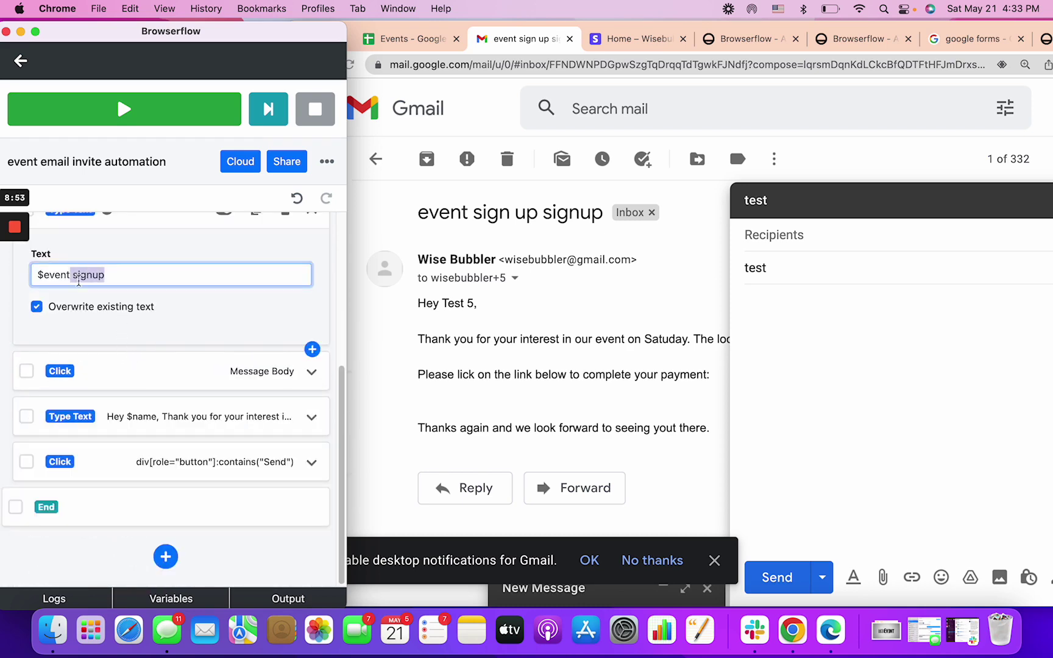
key(BackSpace)
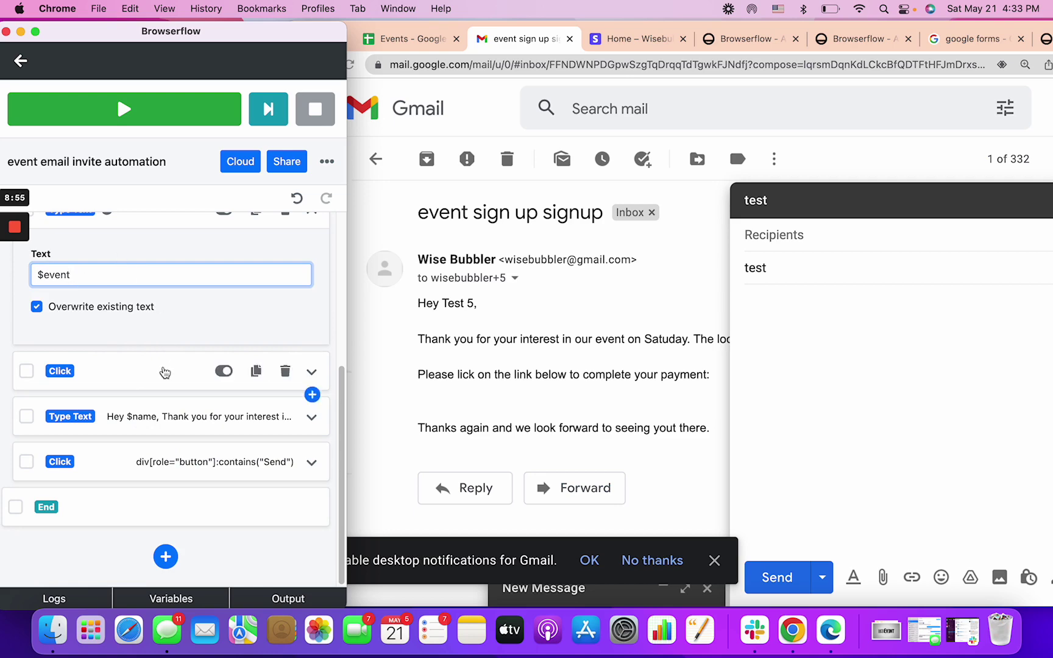
Review the Message Body click step's settings
click(139, 369)
scroll(271, 306, up, 5)
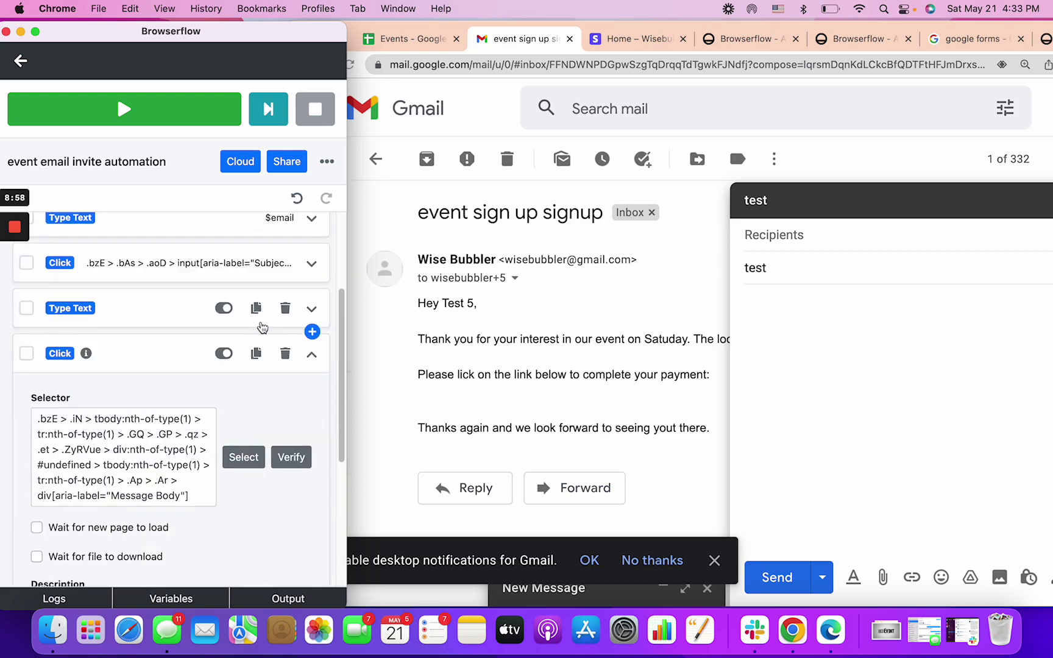
scroll(268, 344, down, 1)
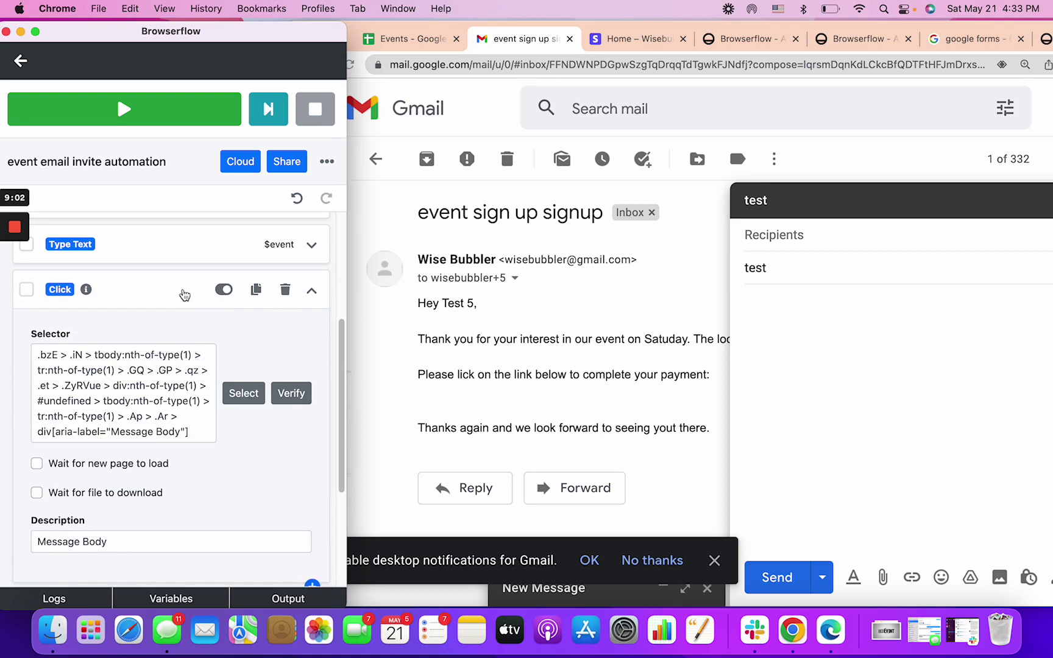
click(184, 295)
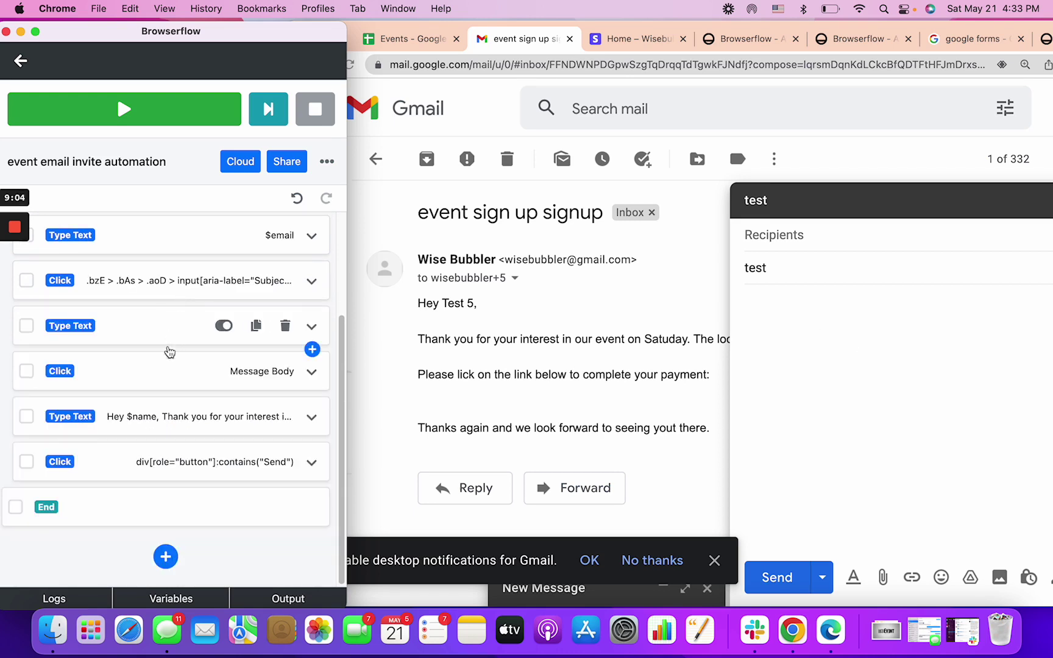
click(157, 380)
scroll(149, 396, up, 2)
scroll(150, 396, down, 2)
Review the 'Hey $name…' email body typing step and the Send click step
click(113, 423)
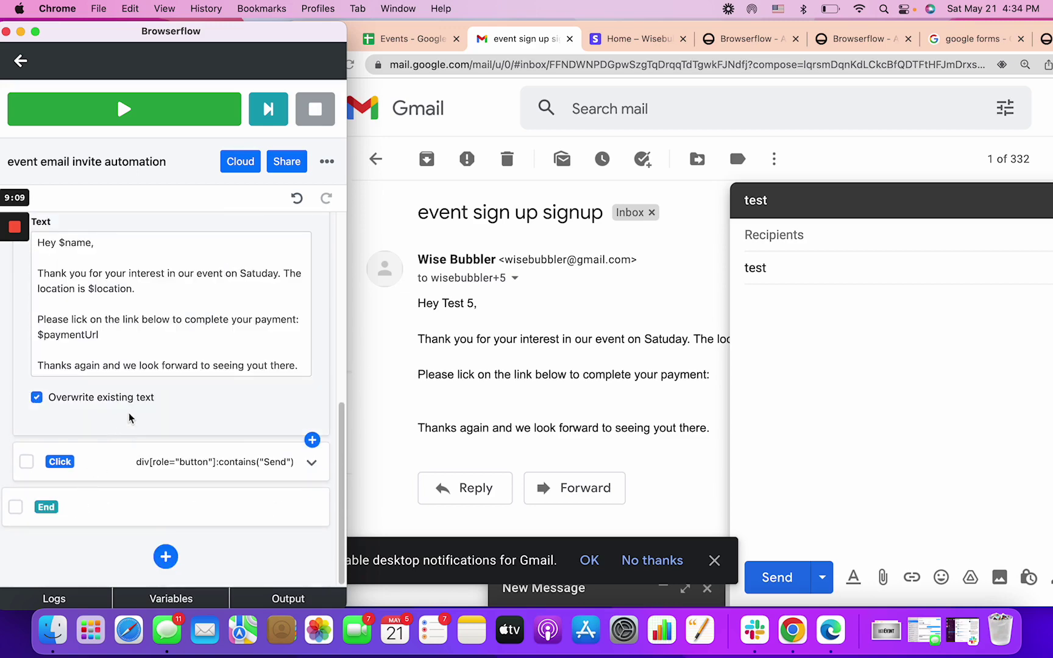
scroll(59, 273, up, 1)
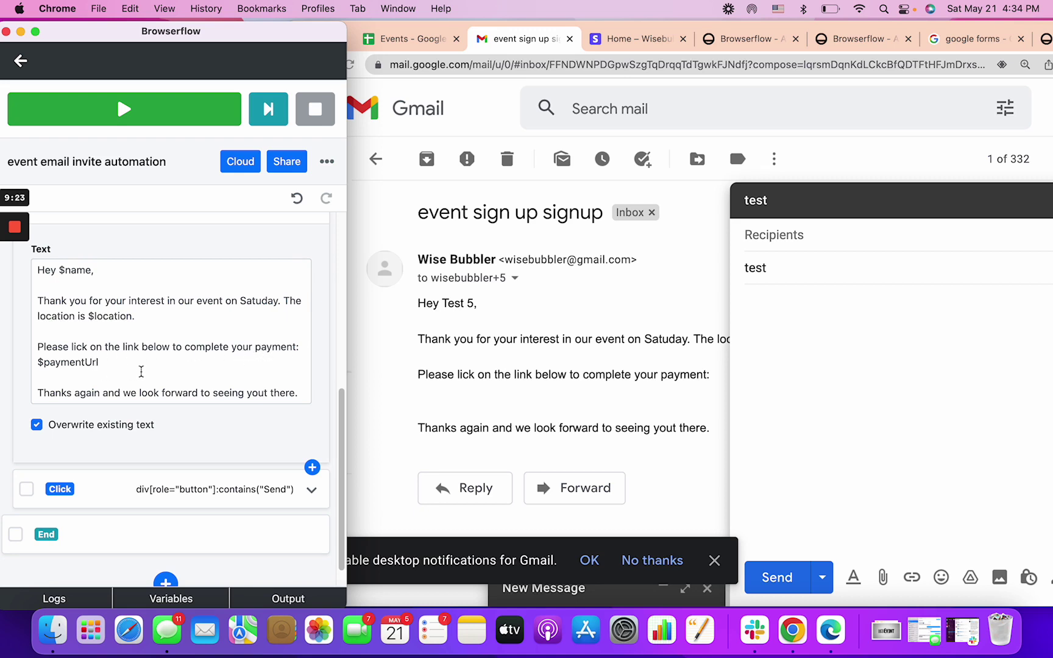
scroll(136, 408, up, 4)
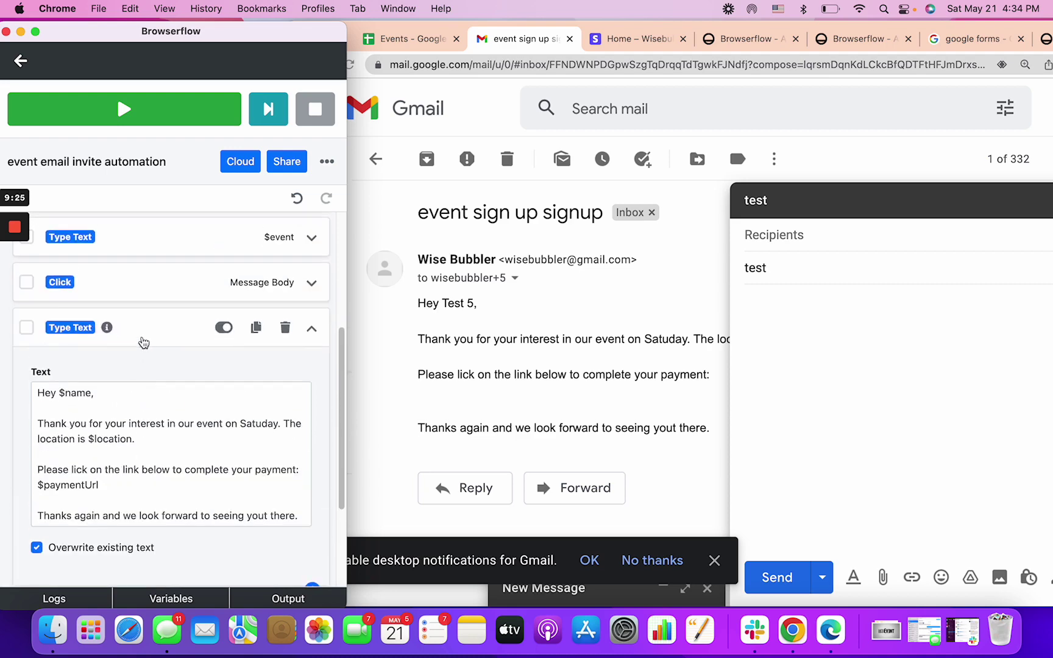
scroll(64, 361, down, 1)
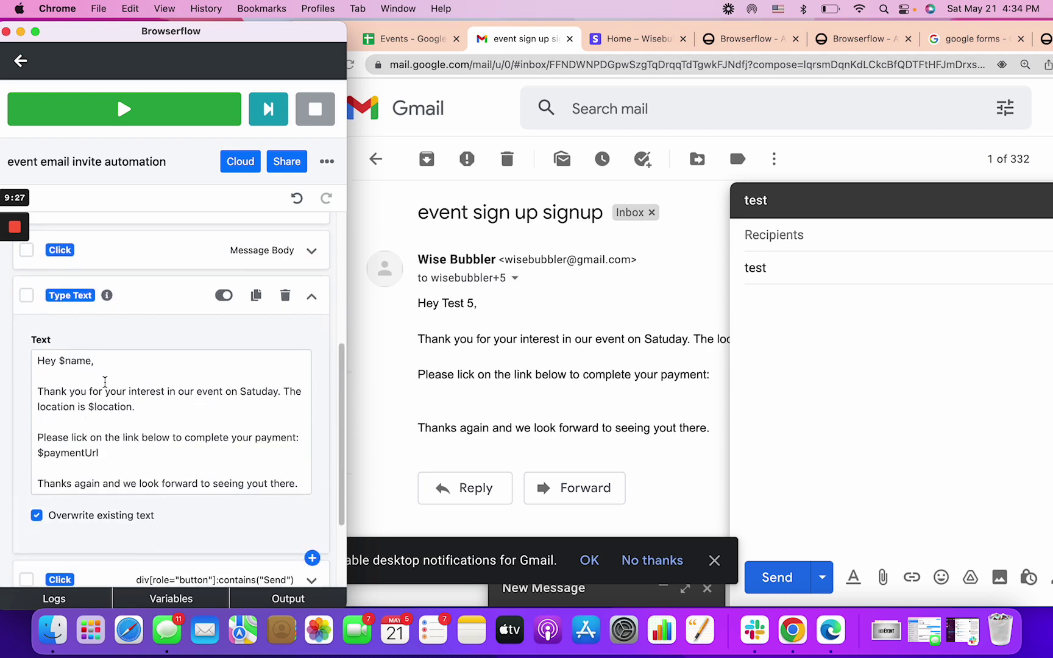
click(155, 309)
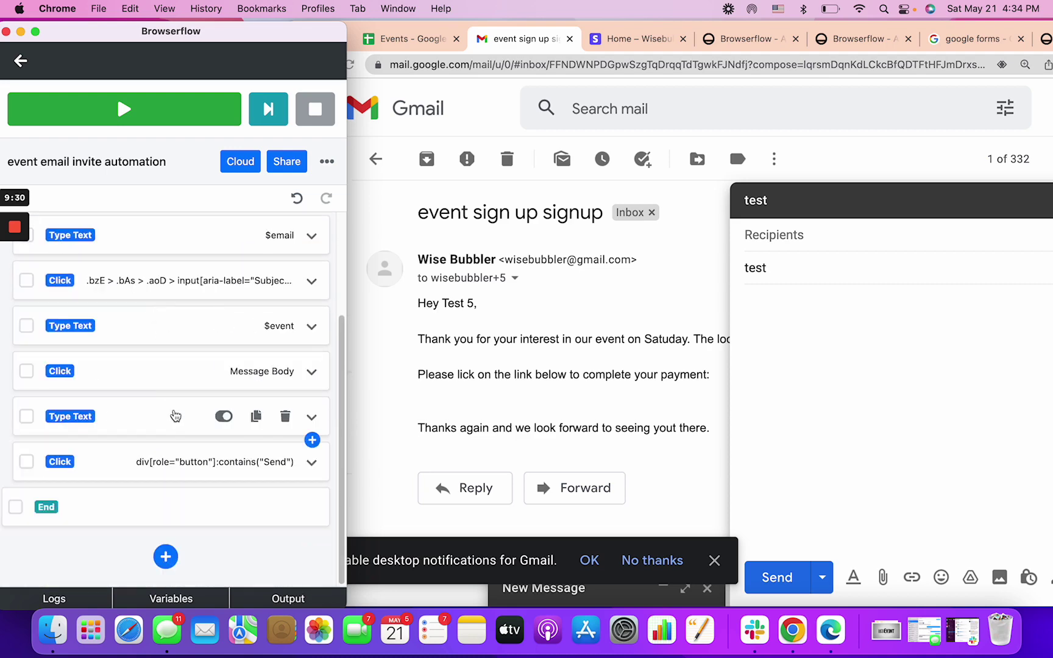
click(134, 417)
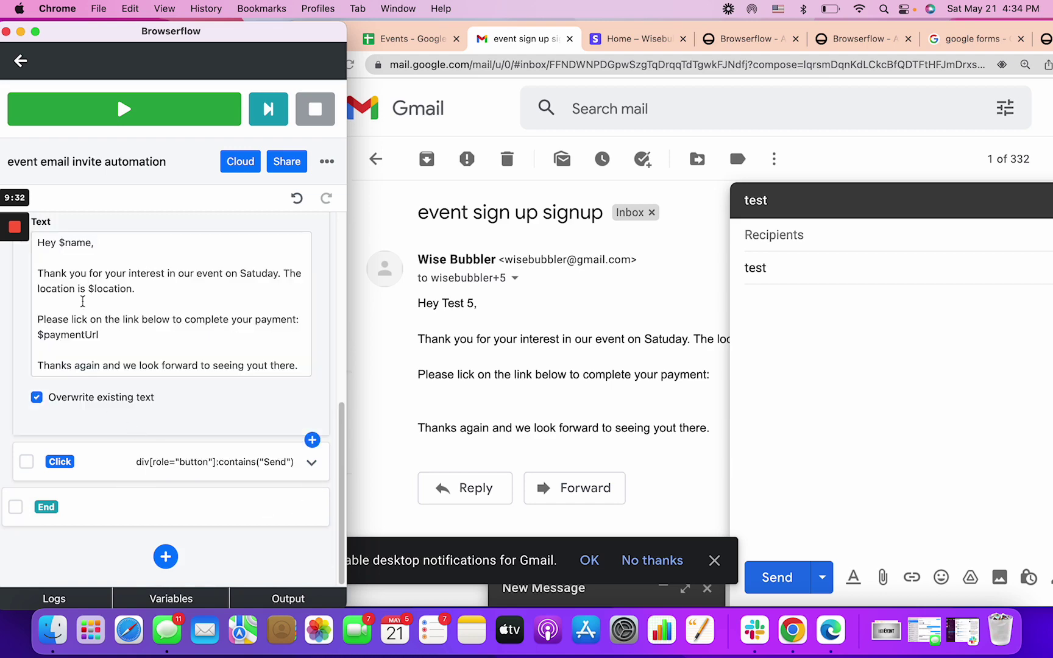
scroll(175, 366, up, 5)
click(156, 341)
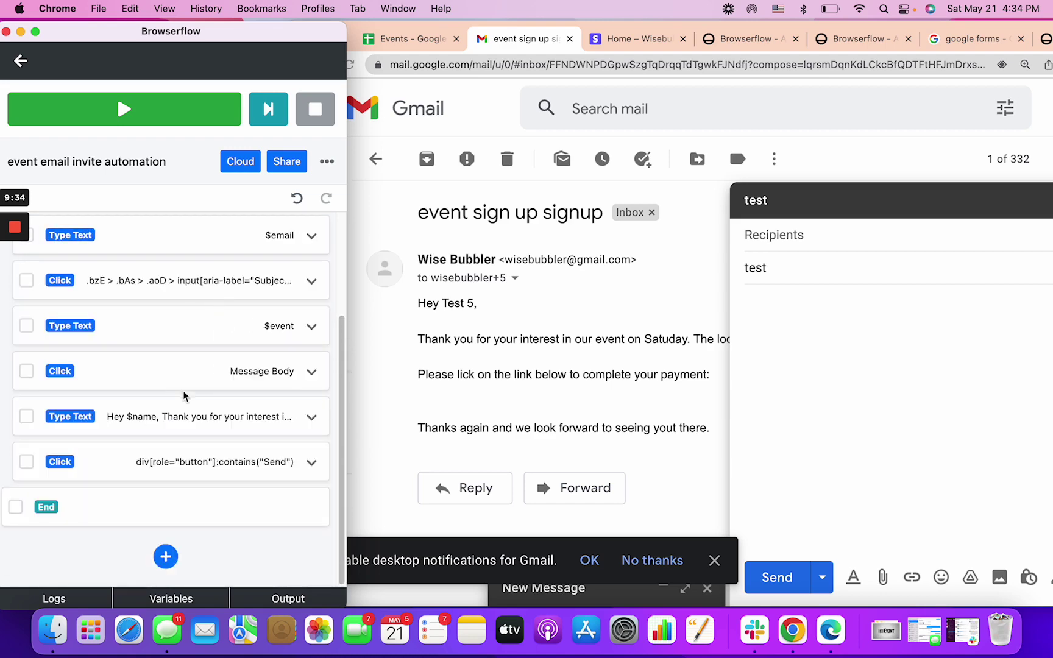
click(133, 463)
scroll(140, 404, up, 1)
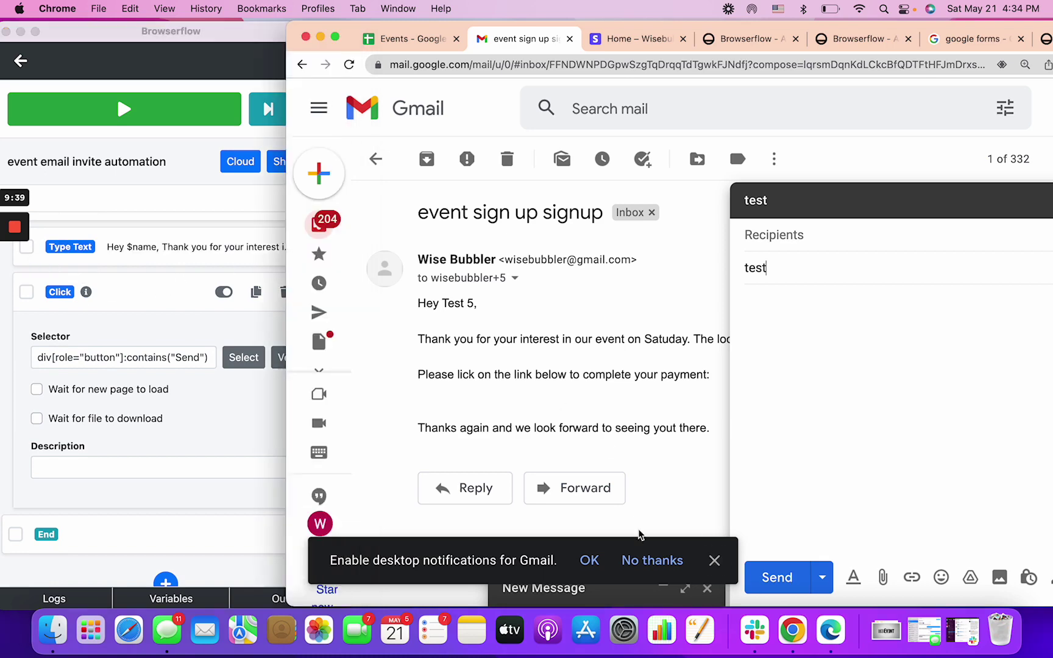
Record a new step clicking Gmail's Send button at the end of the flow
click(312, 512)
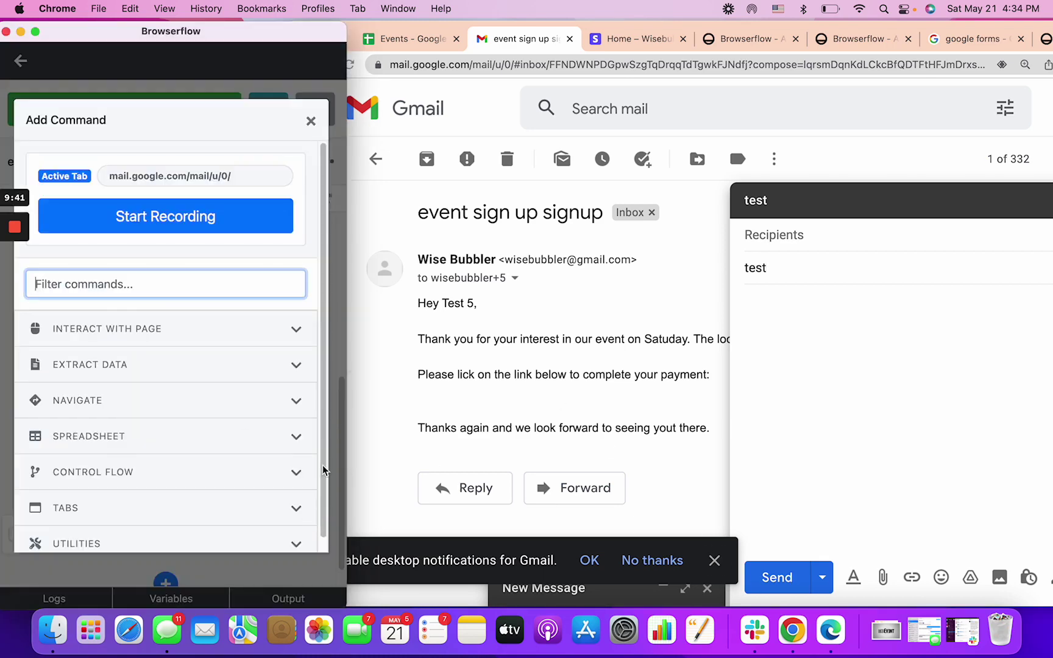
click(218, 228)
click(773, 578)
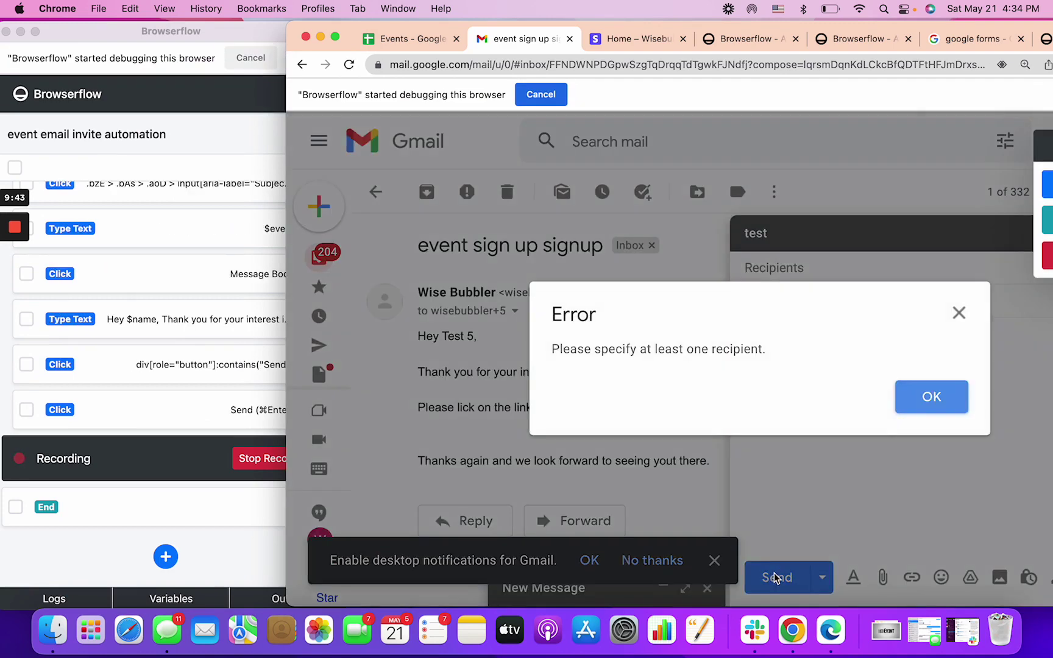
click(242, 474)
click(242, 474)
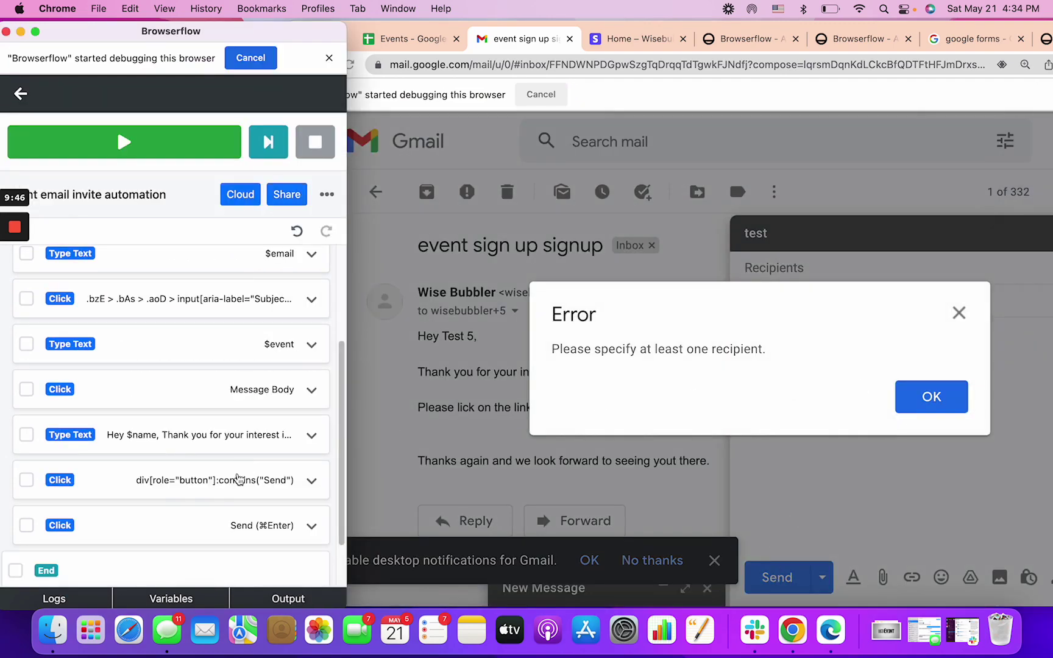
Compare the newly recorded Send step with the existing Send click step
click(149, 468)
scroll(178, 436, up, 3)
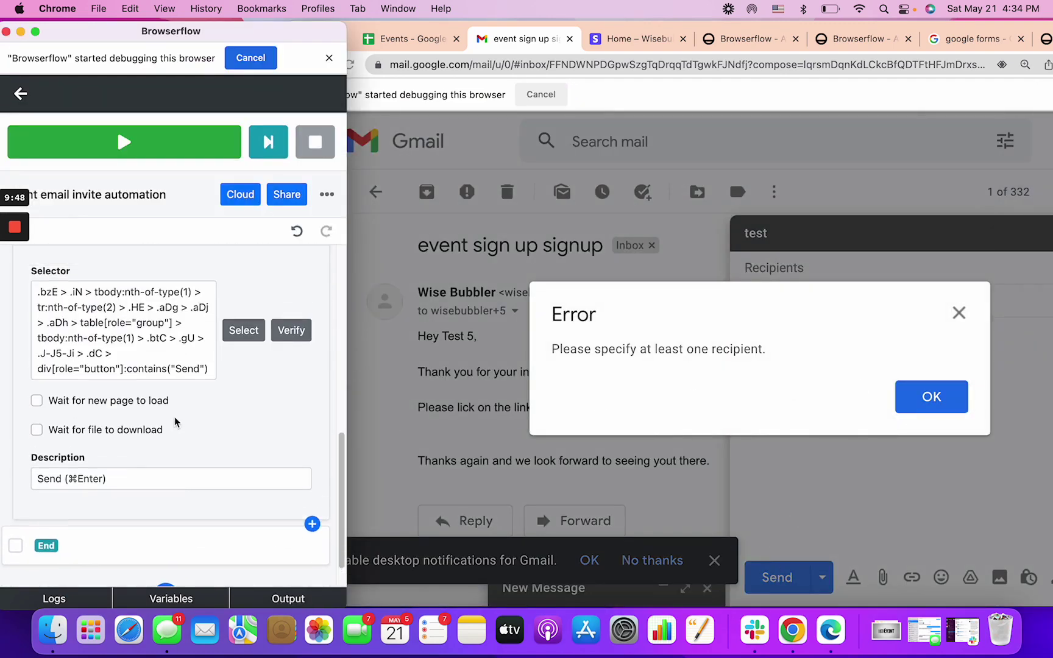
scroll(176, 429, down, 3)
scroll(175, 428, up, 3)
click(134, 294)
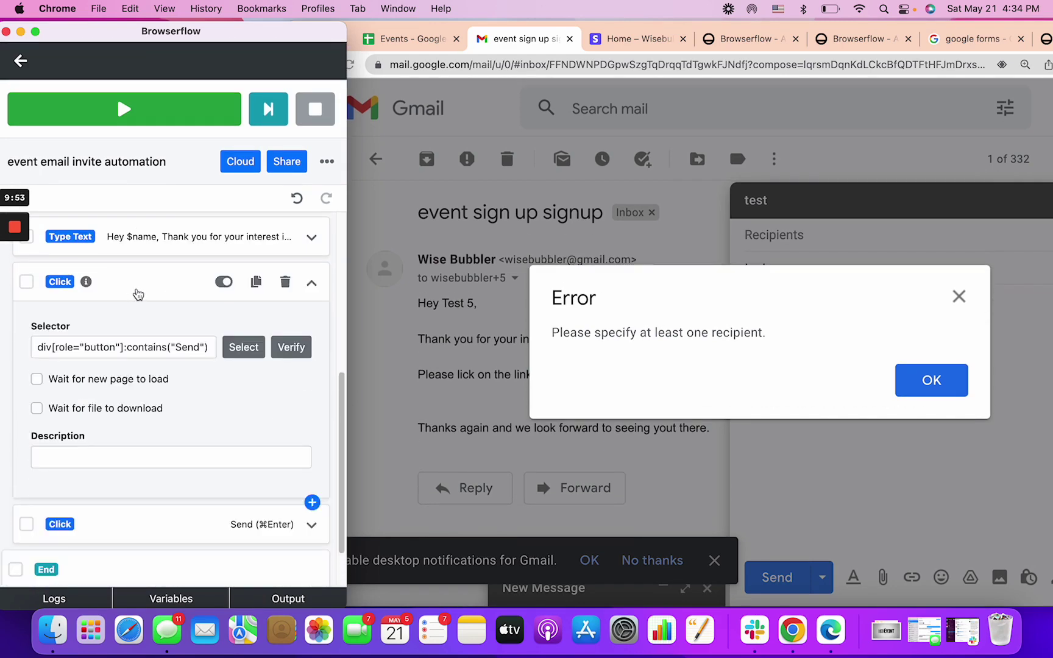
click(139, 295)
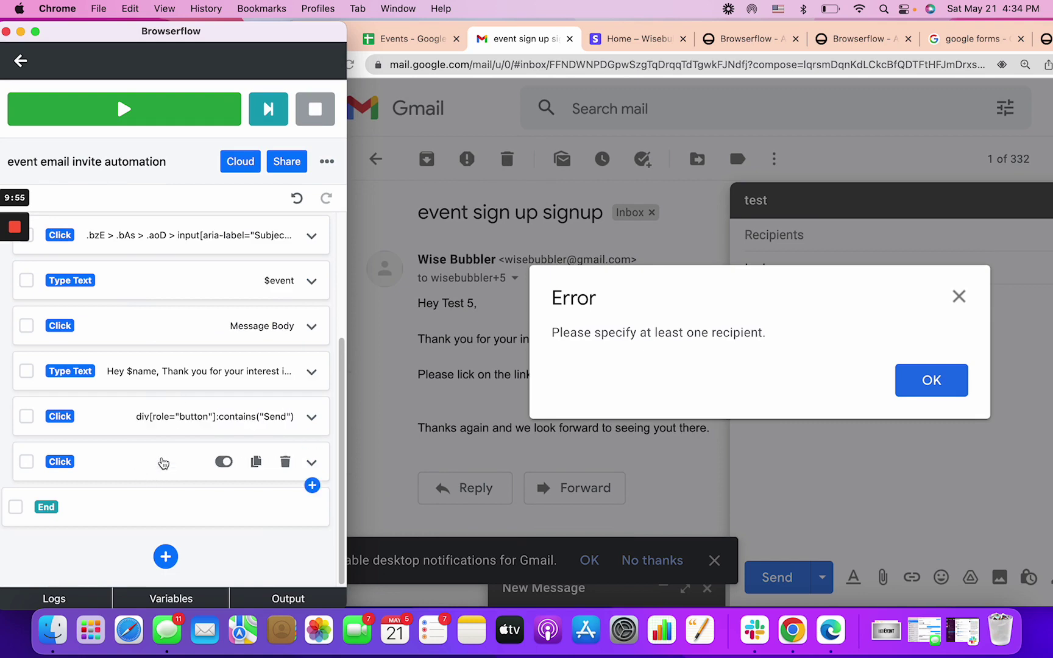
Delete the recorded 'Send (⌘Enter)' step, keeping the div[role="button"]:contains("Send") click
click(155, 460)
scroll(103, 373, up, 1)
scroll(148, 350, up, 4)
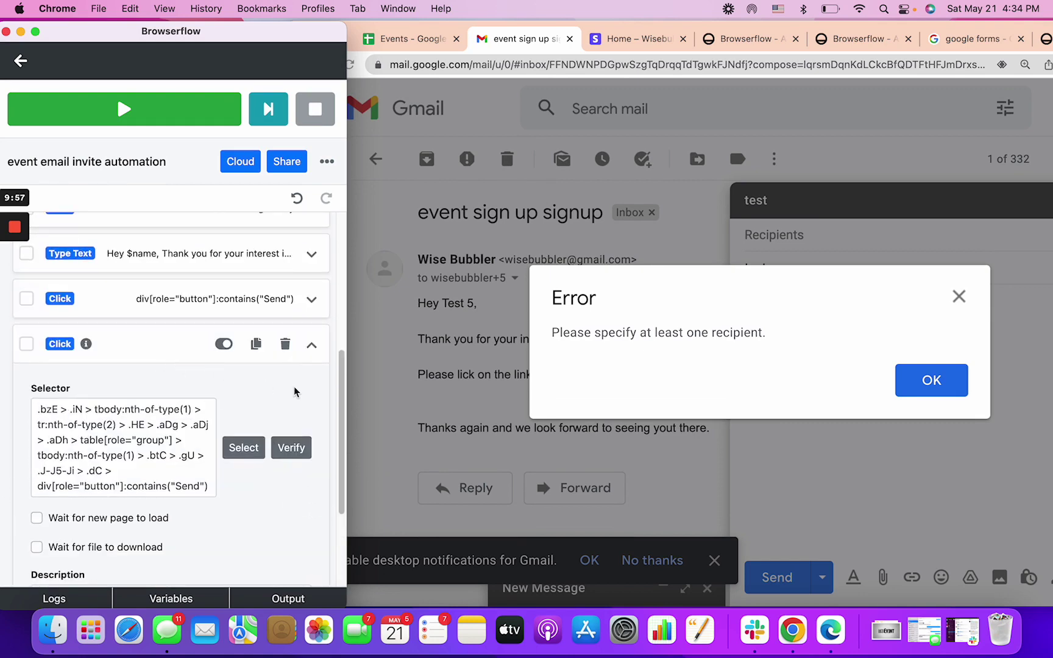
click(284, 343)
click(120, 459)
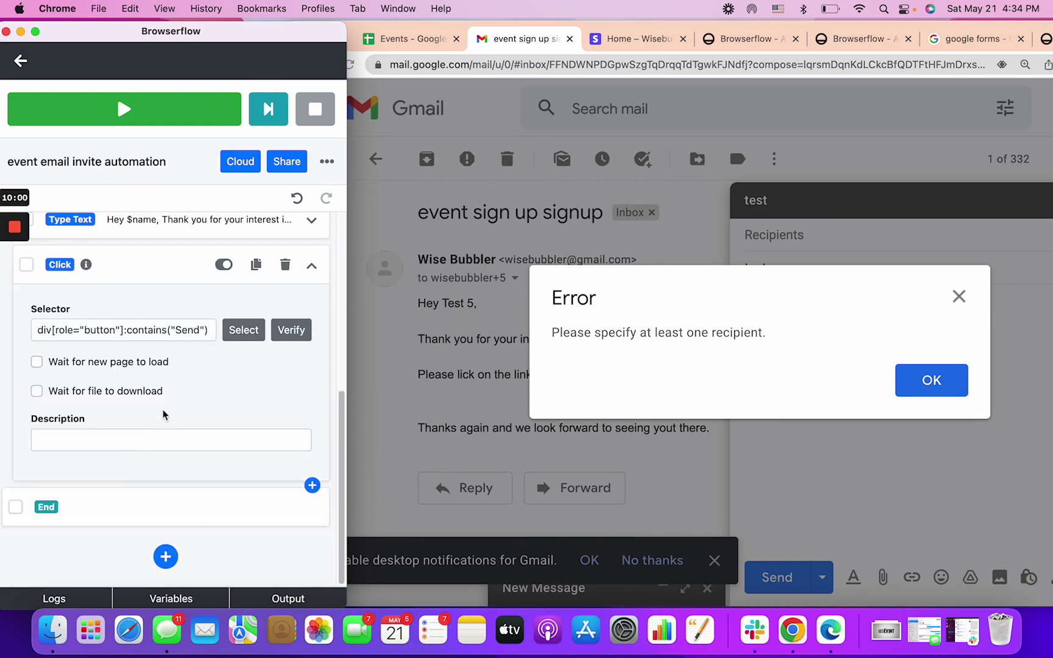
scroll(244, 405, up, 3)
click(311, 383)
scroll(306, 384, up, 1)
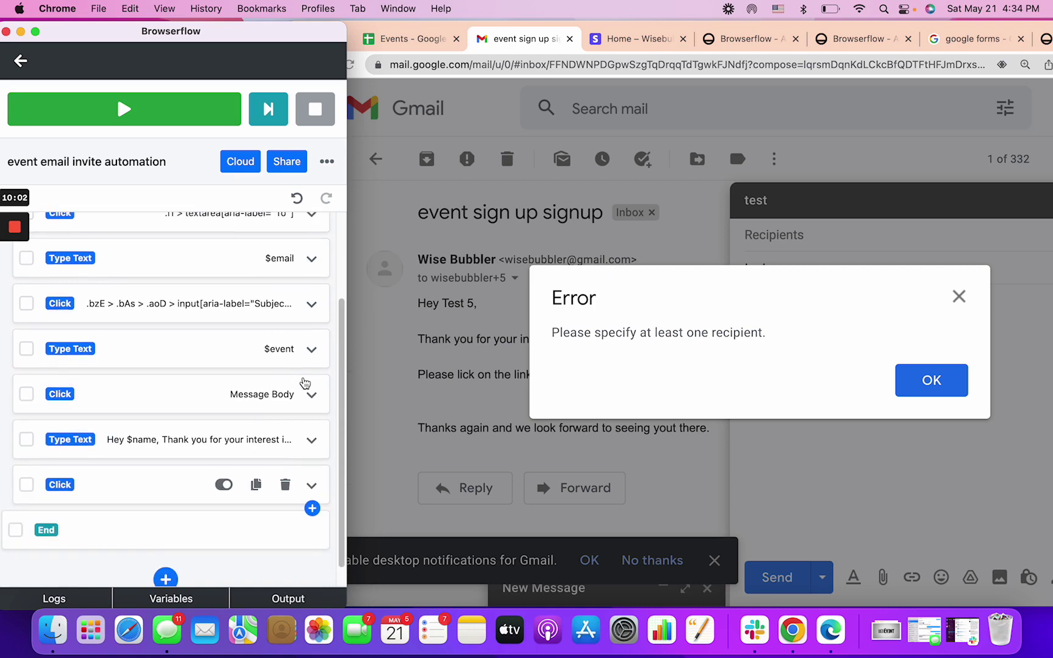
Dismiss Gmail's missing-recipient error and collapse the test draft
click(963, 300)
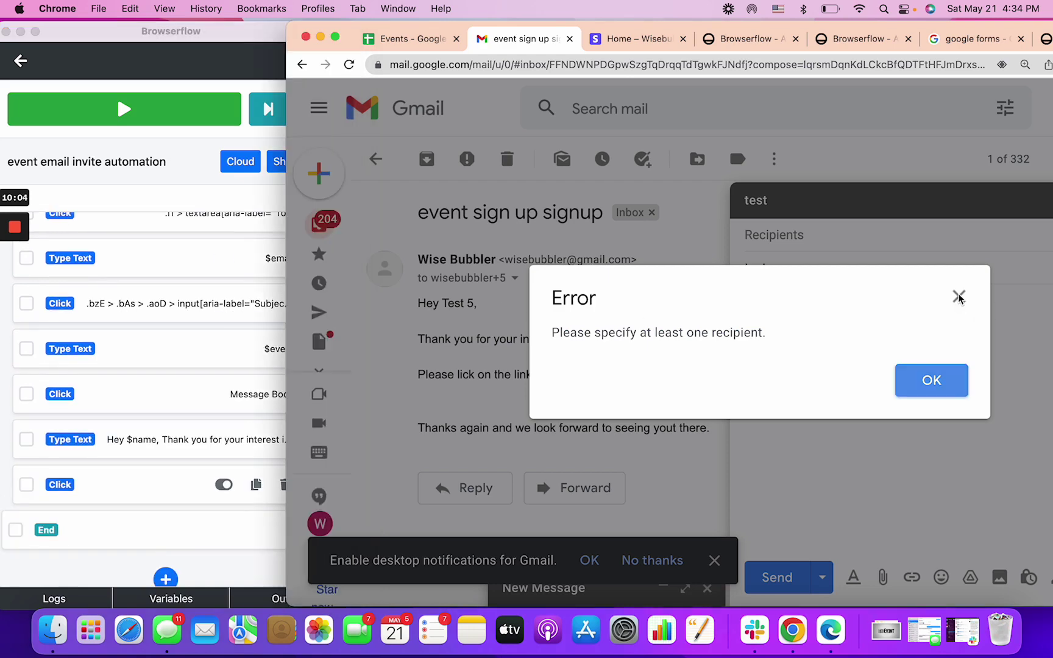
click(959, 297)
click(956, 218)
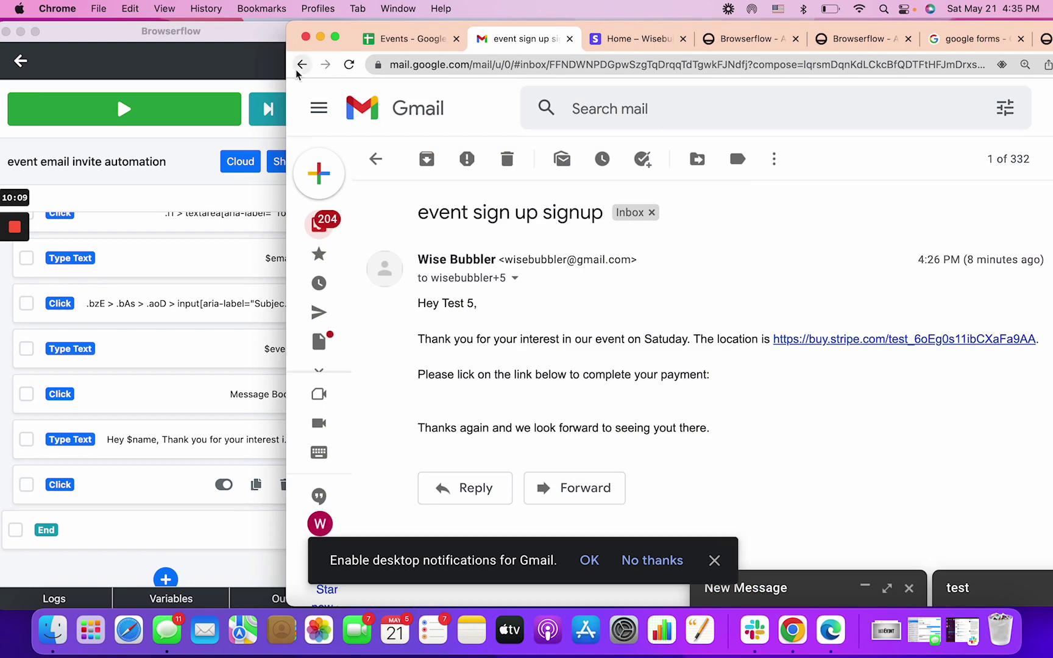
Run the event email invite flow to send Test 1–5 emails, then close the google forms tab
click(403, 39)
click(516, 40)
click(97, 104)
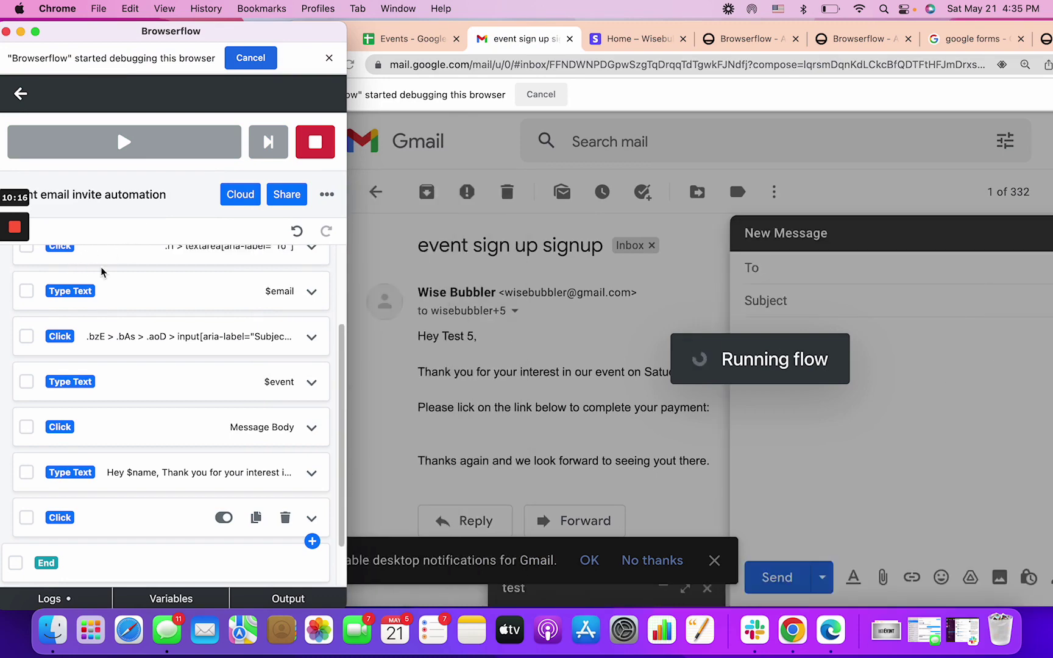
mouse_move(13, 241)
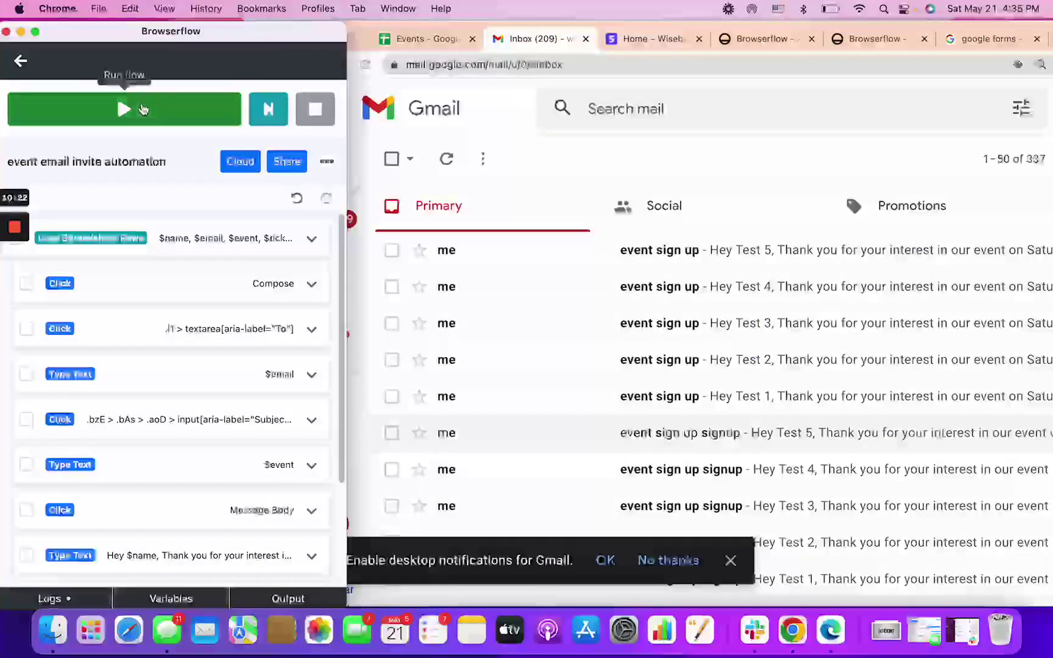
click(140, 111)
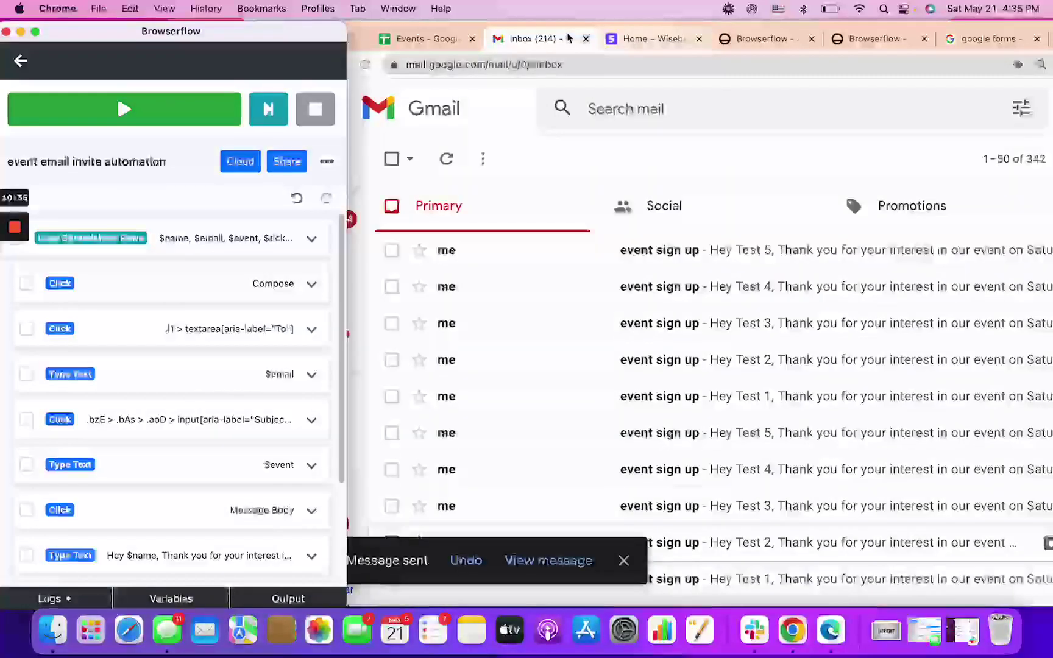
drag(565, 27, 452, 31)
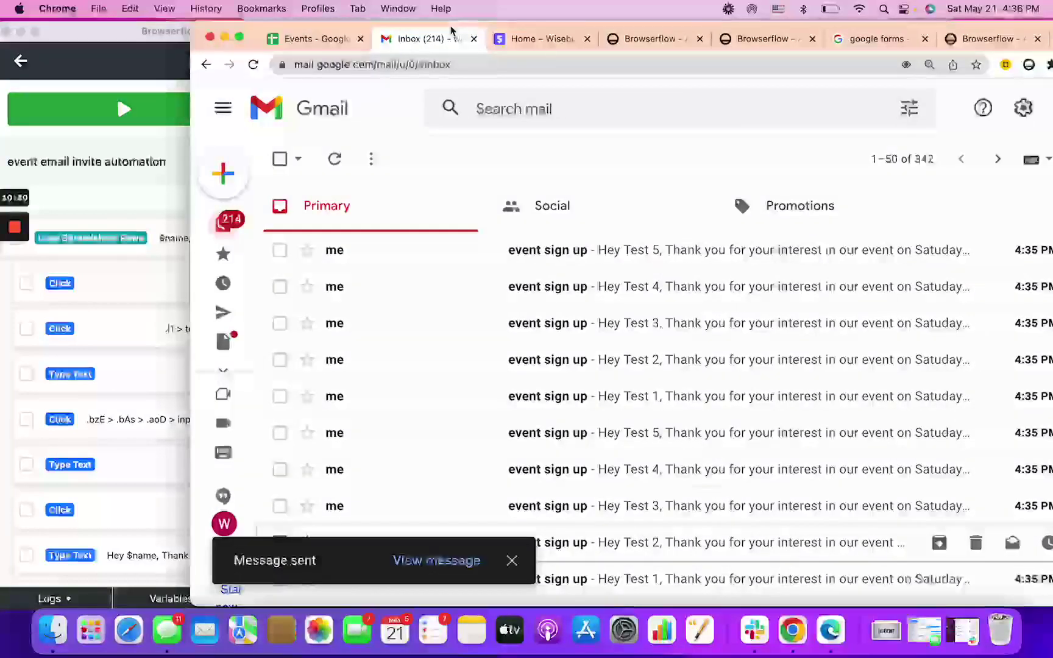
click(925, 39)
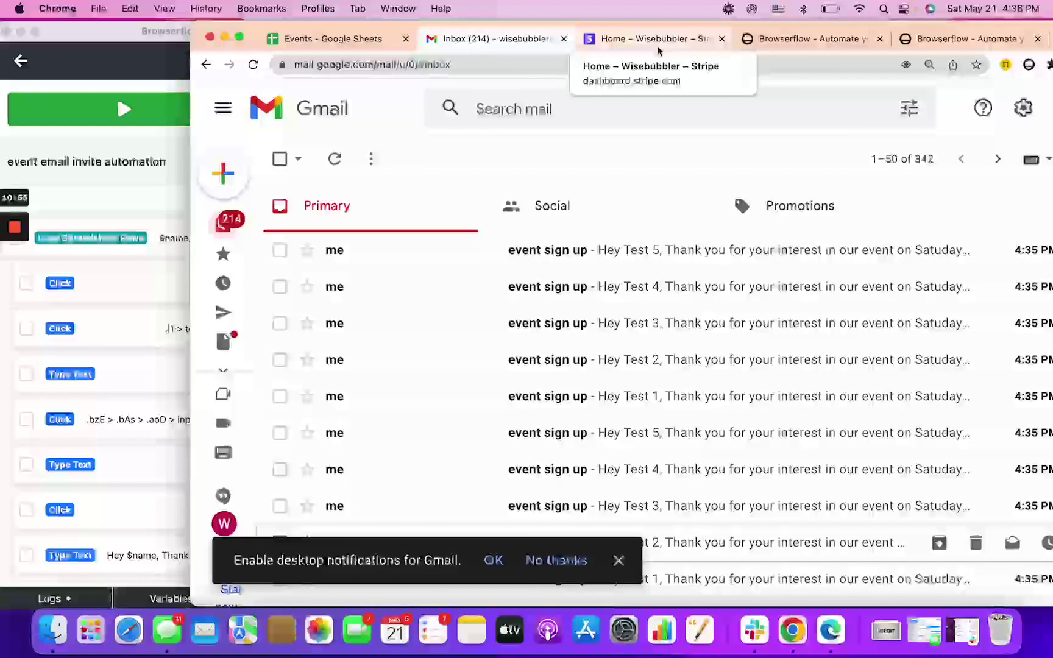
Switch to the Stripe dashboard and open its products and features list
click(657, 46)
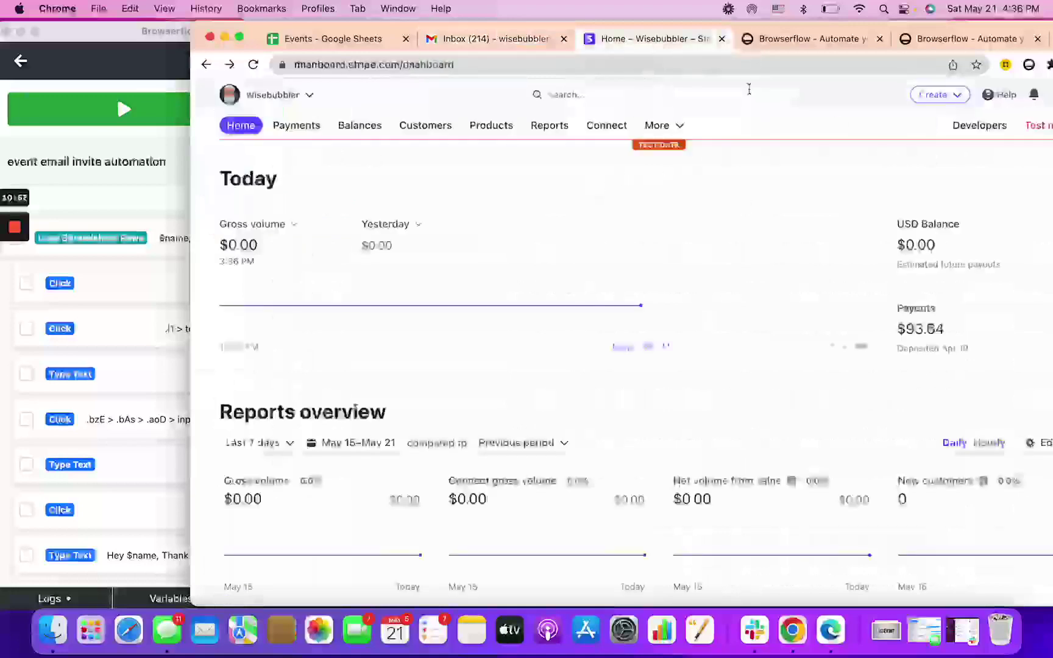
drag(730, 28, 606, 29)
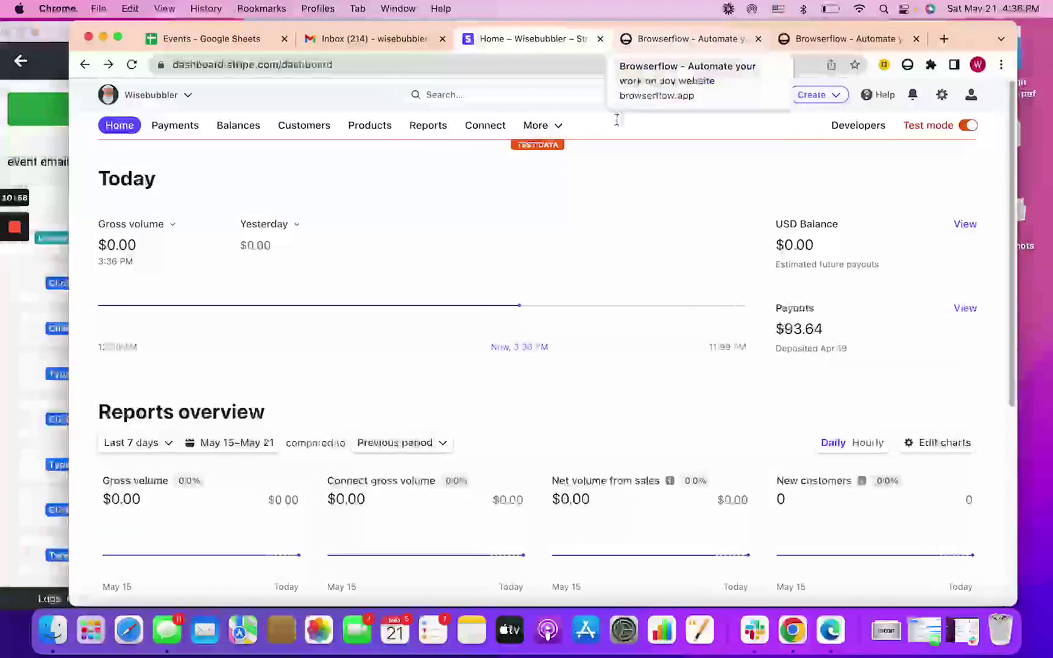
scroll(603, 225, down, 5)
scroll(609, 229, up, 5)
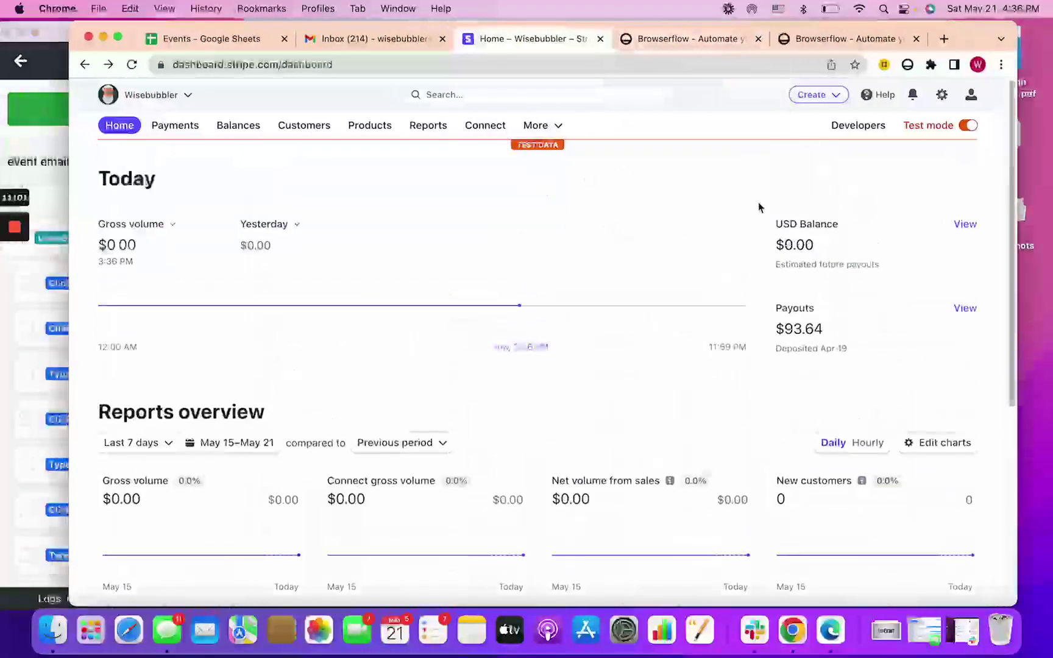
click(552, 128)
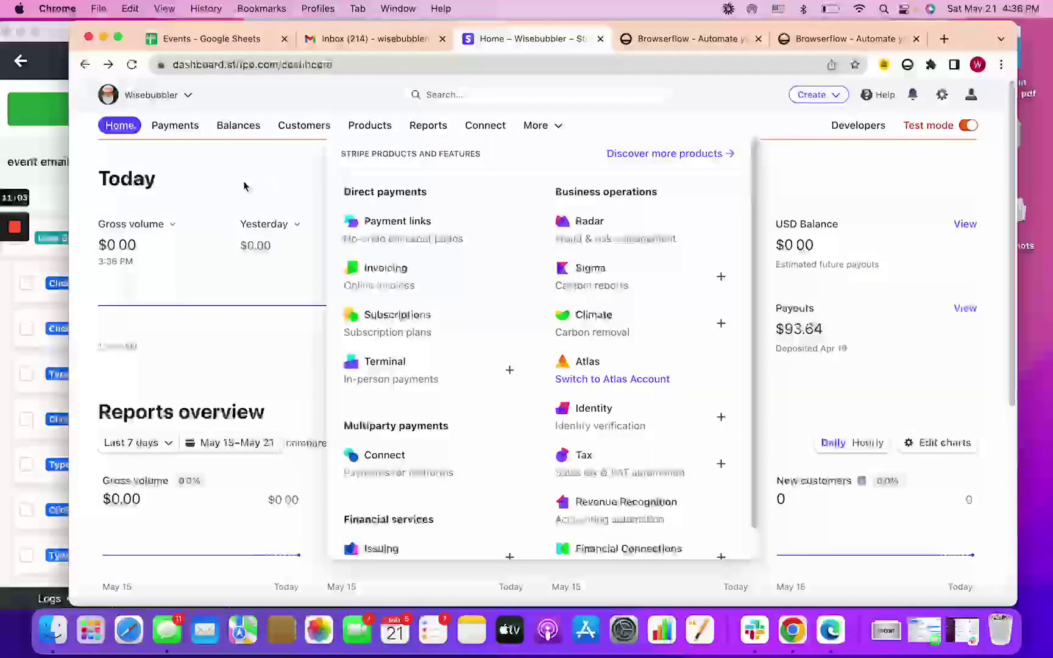
Open the Stripe payment link from the newest event sign up email, then close the checkout page
click(371, 38)
click(414, 253)
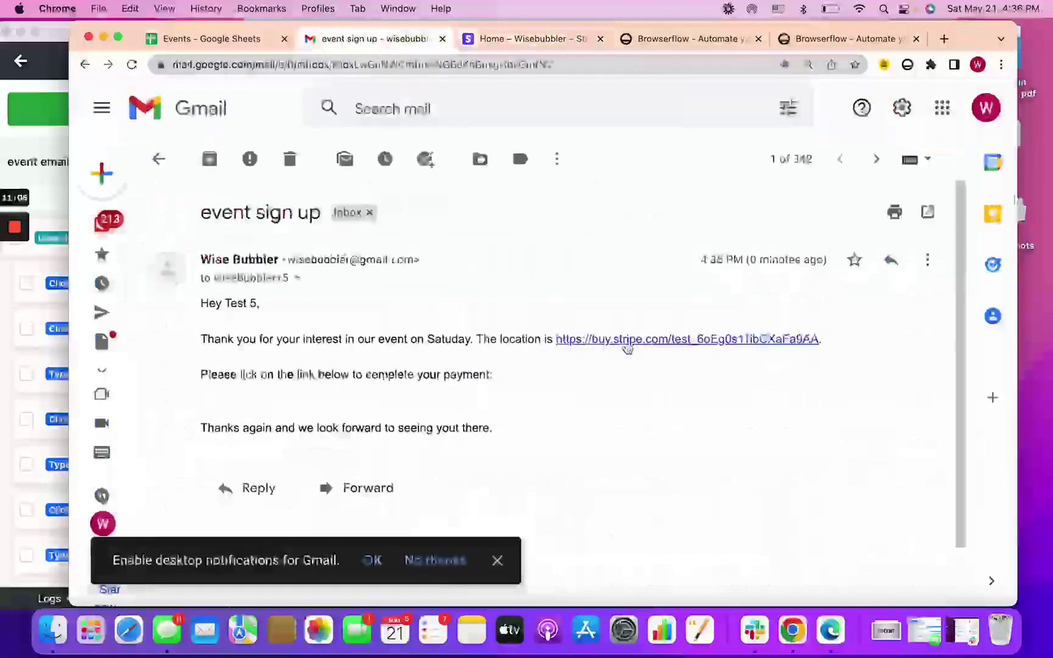
click(624, 343)
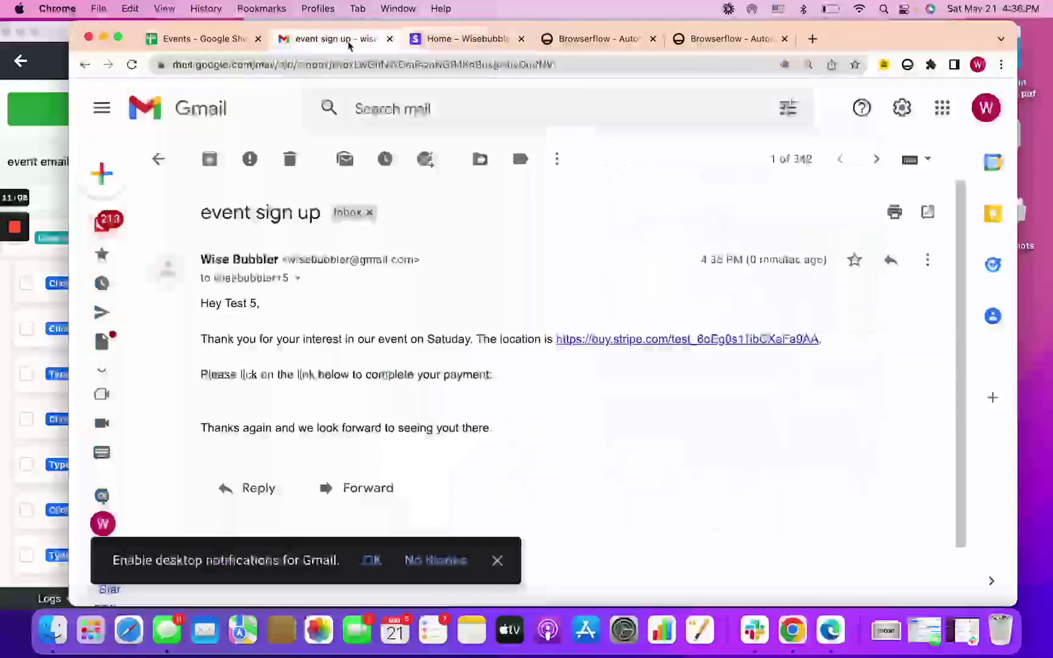
click(521, 39)
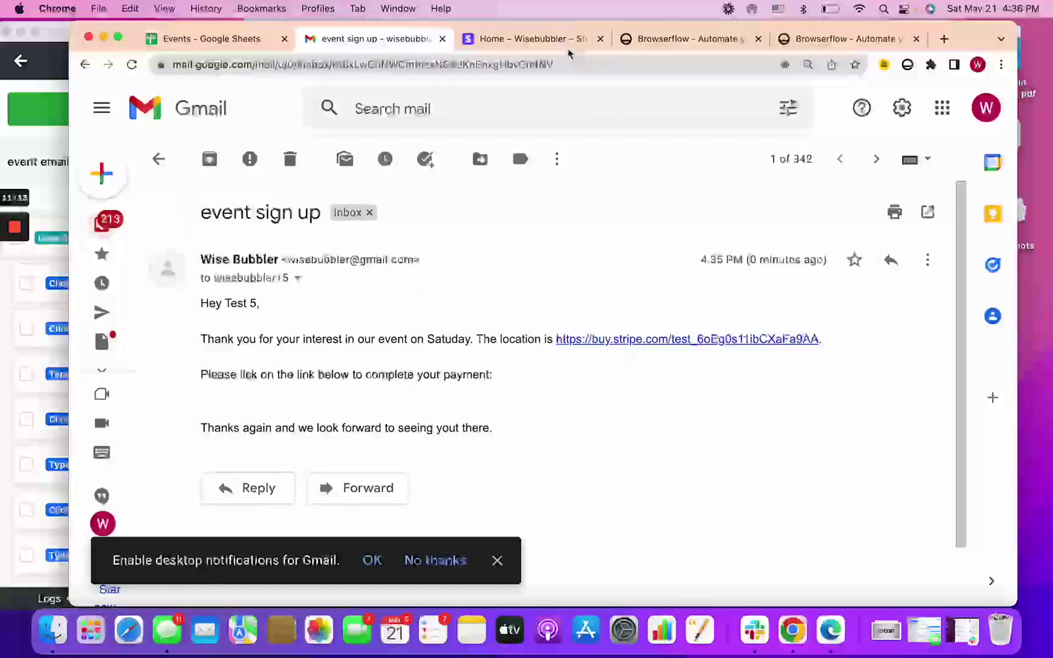
Return to Stripe and open the Payment links page from the products list
click(561, 42)
click(662, 40)
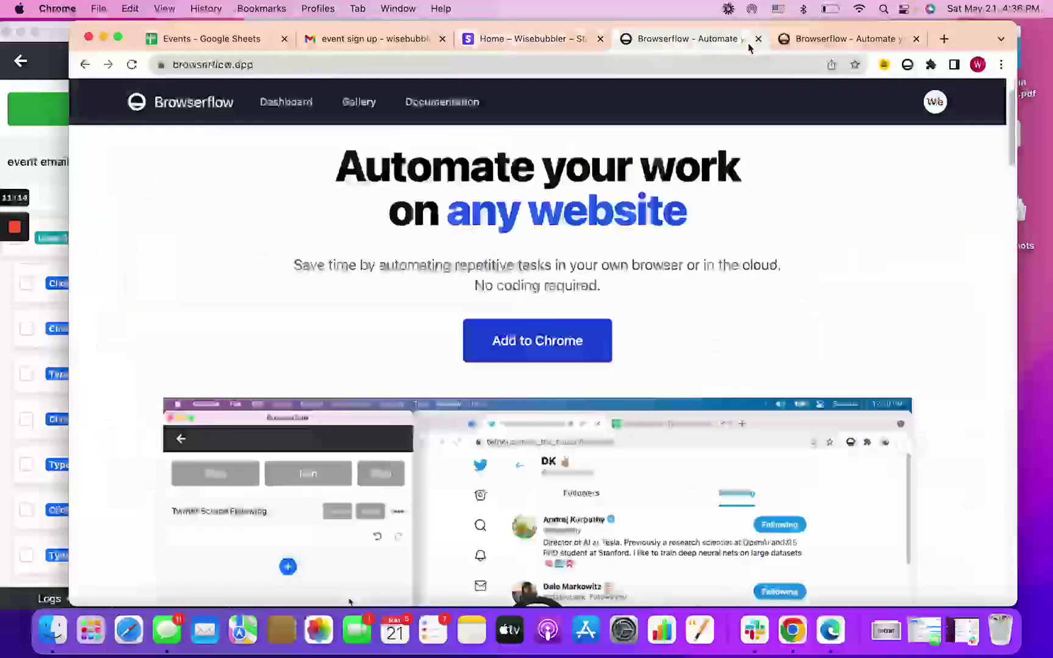
click(528, 43)
scroll(708, 245, down, 1)
scroll(707, 250, up, 1)
click(538, 128)
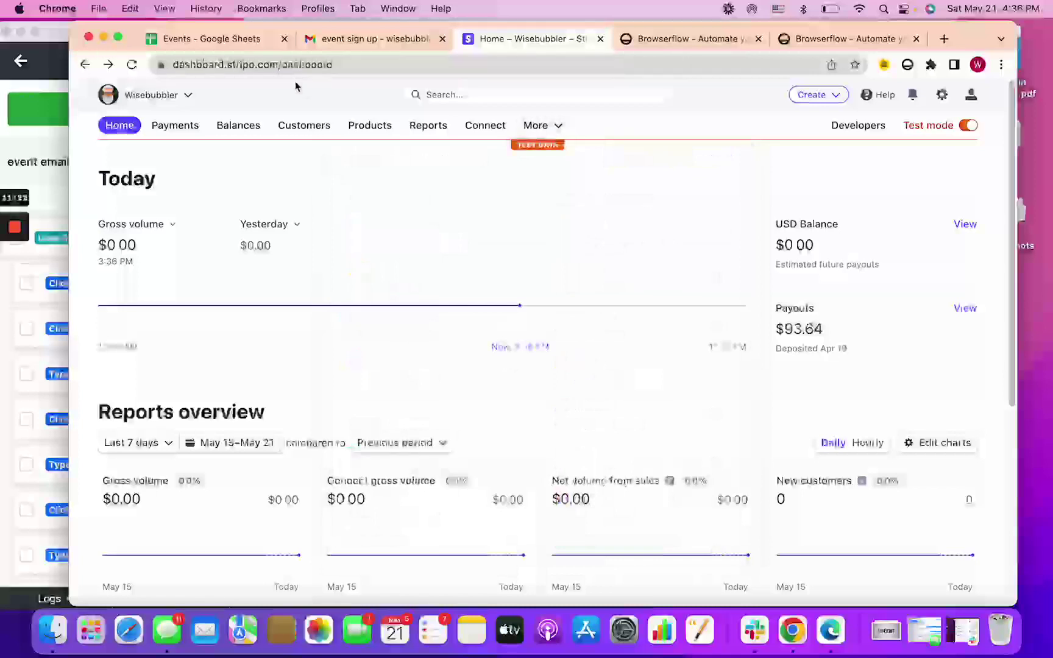
click(539, 125)
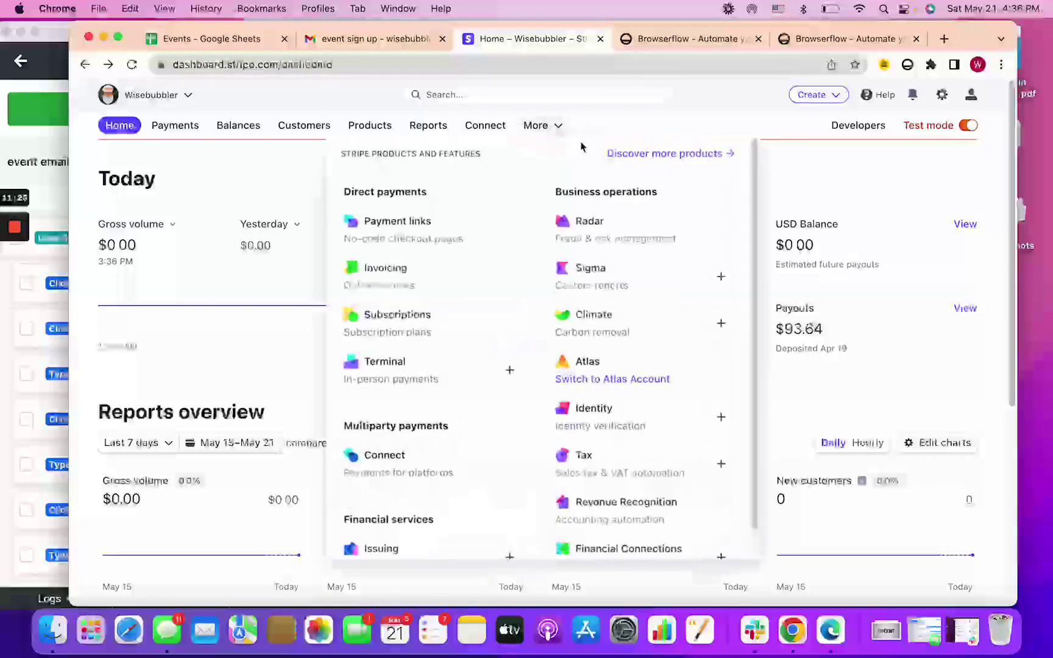
Start a new payment link with a $34.00 product 'fsdgsd', description 'sfgsf', and event image.jpg
click(445, 236)
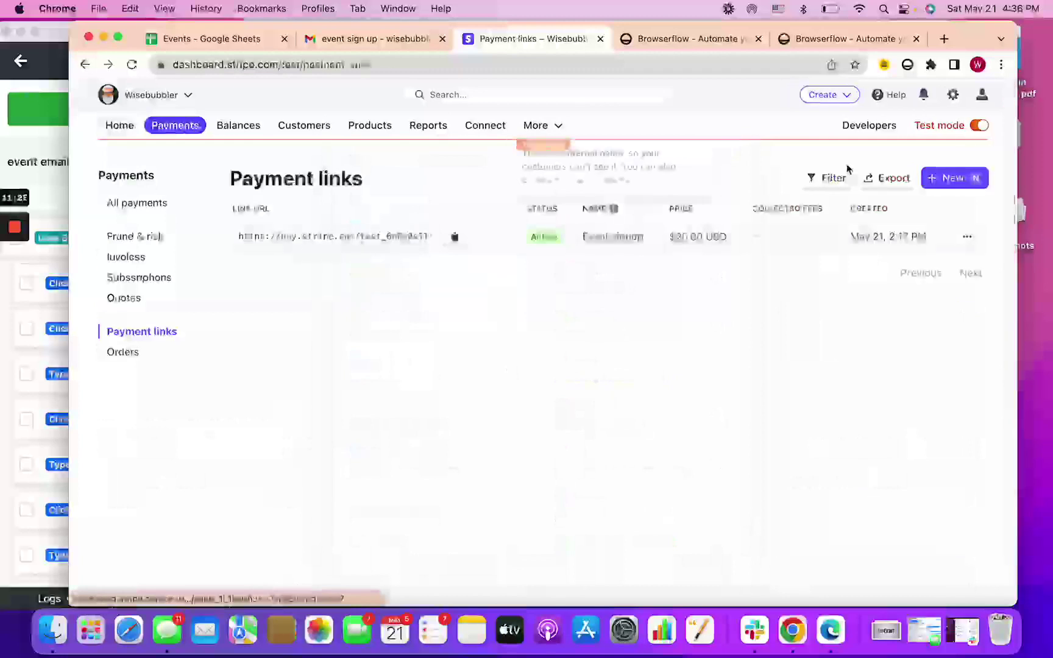
click(952, 179)
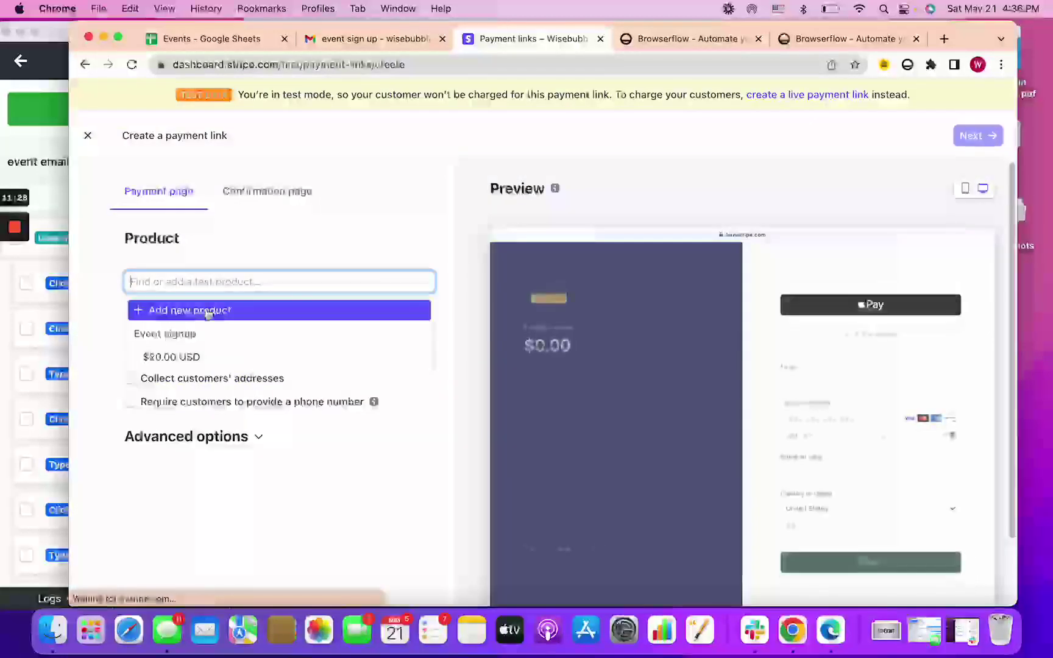
click(209, 311)
text(fsdgsd)
click(440, 293)
text(sfgsf)
click(395, 388)
text(3.00)
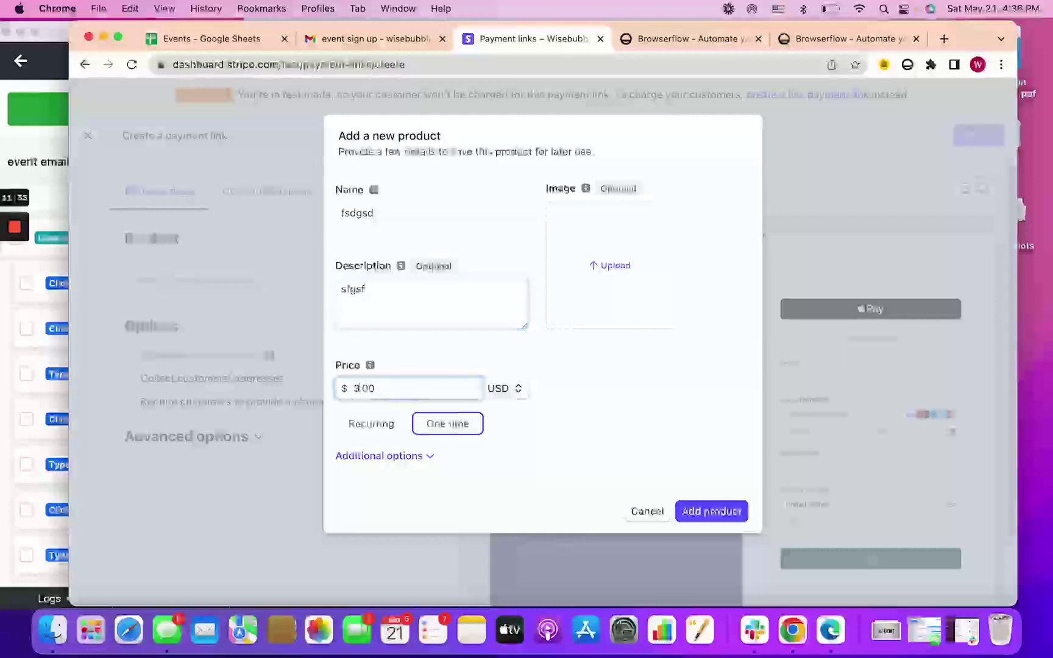
text(6)
click(611, 265)
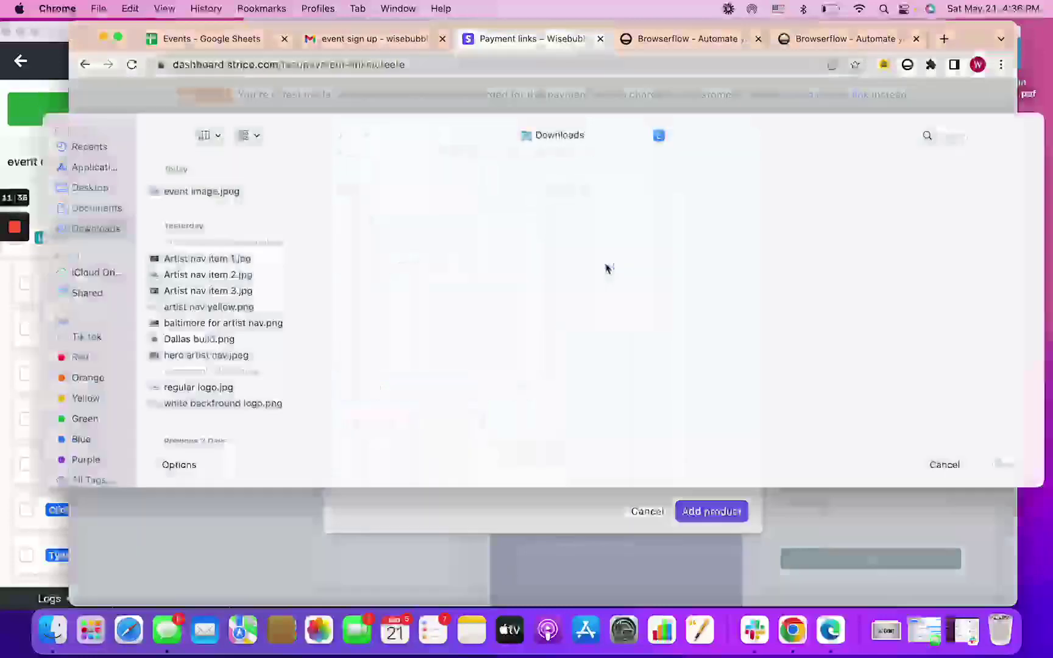
double_click(210, 206)
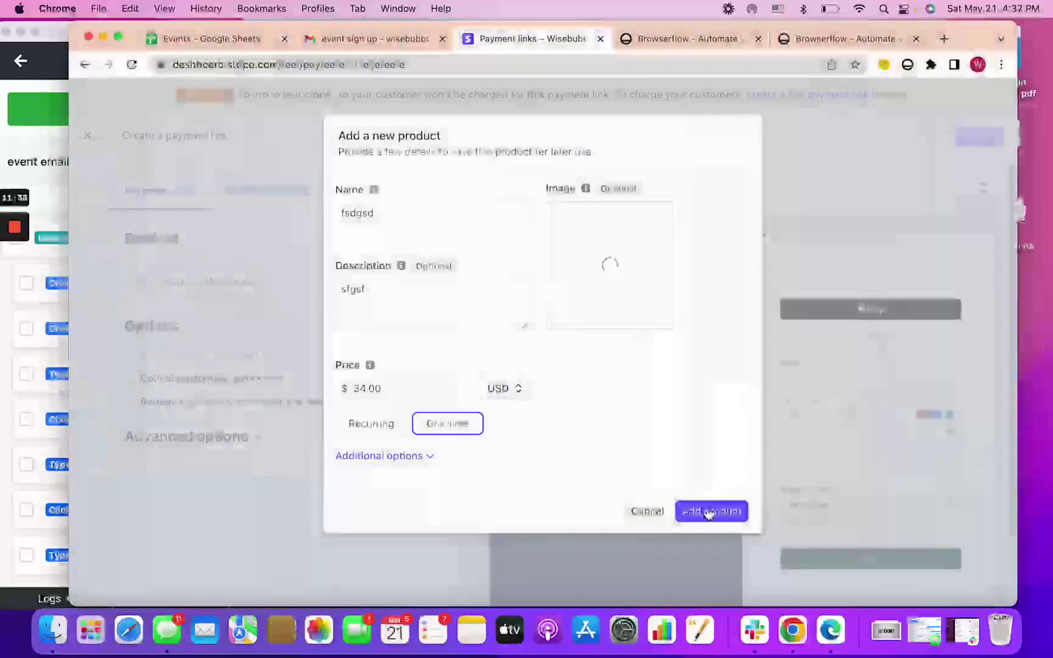
click(709, 514)
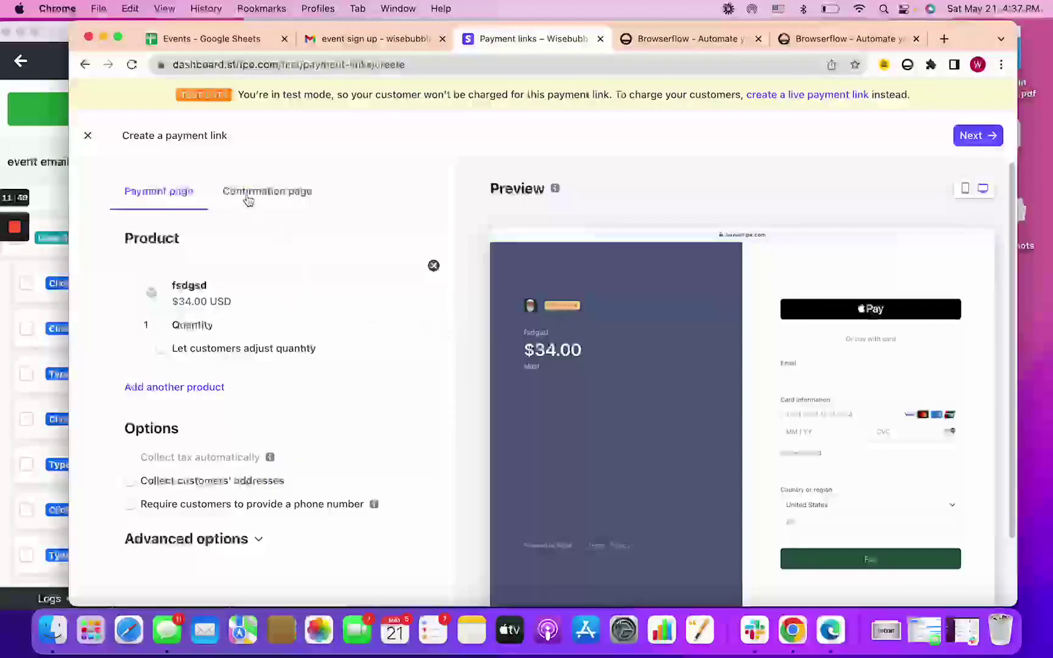
Turn off payment splitting, create the payment link, and copy its URL
click(247, 195)
click(976, 135)
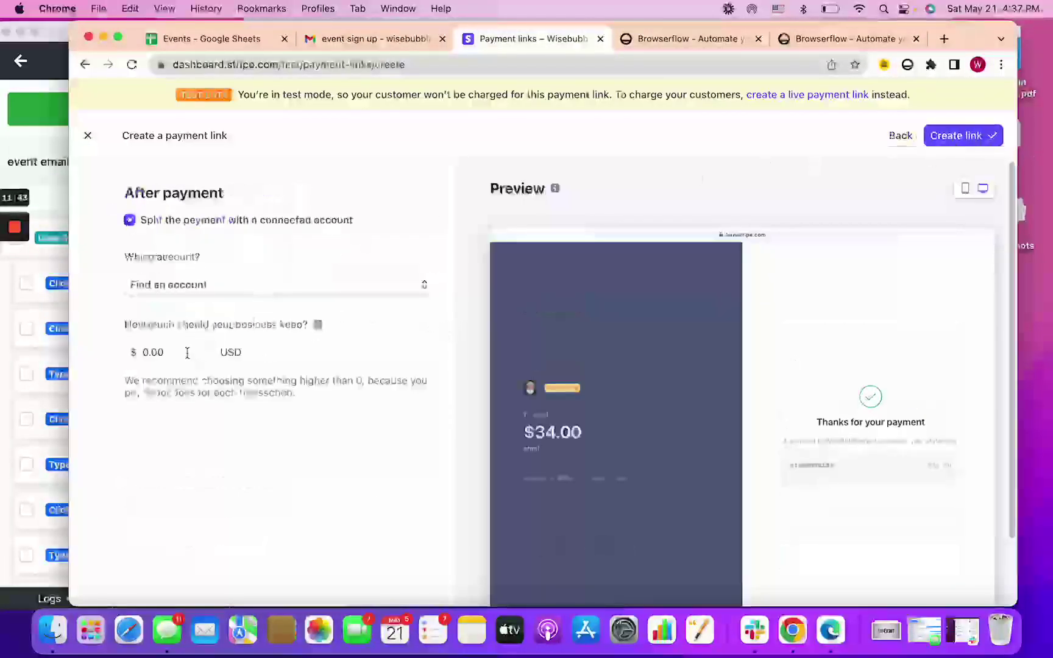
click(223, 223)
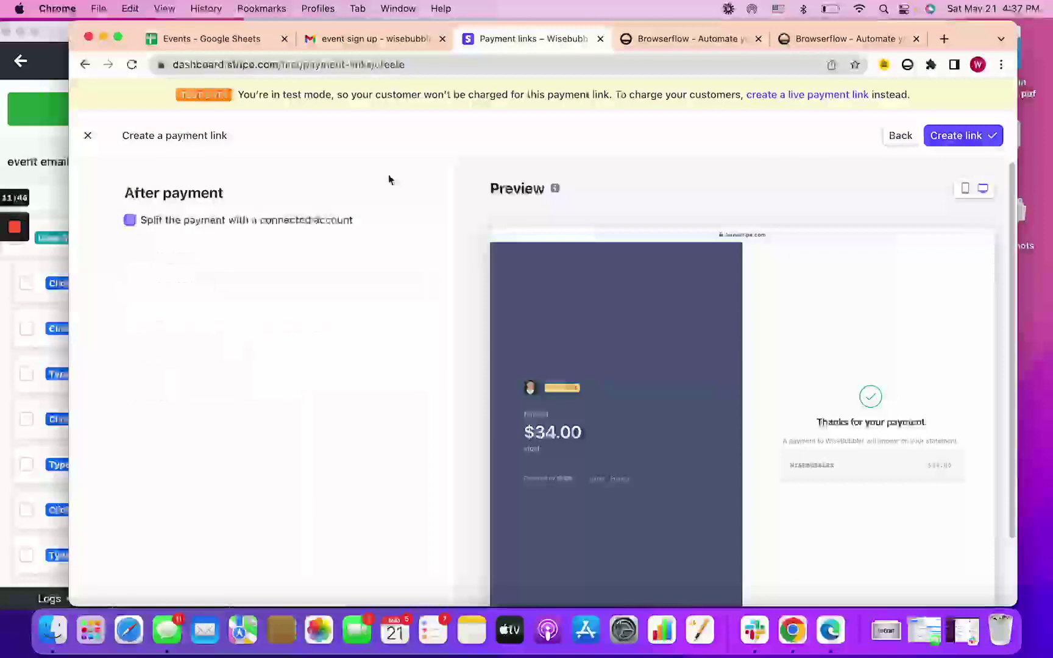
click(992, 137)
click(566, 254)
key(super+1)
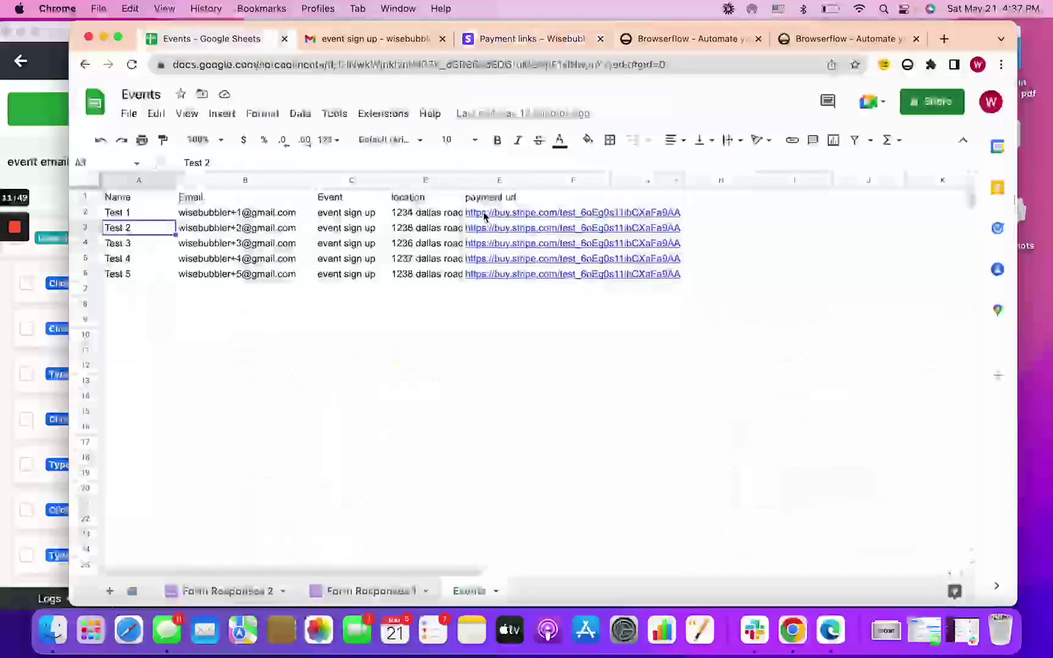
click(488, 292)
key(super+v)
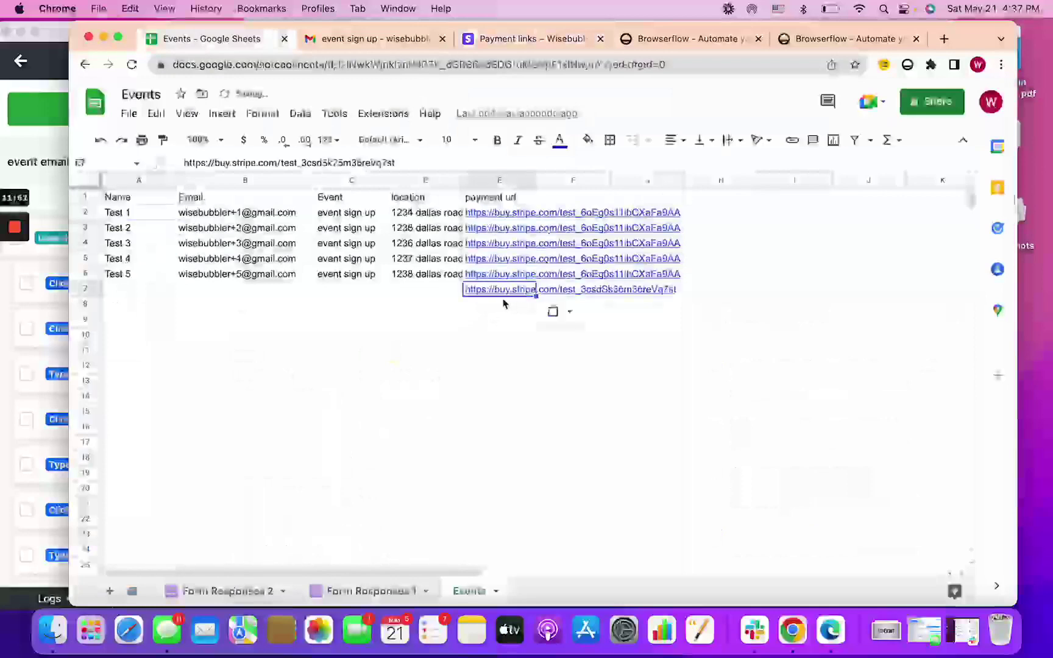
key(super+z)
click(459, 309)
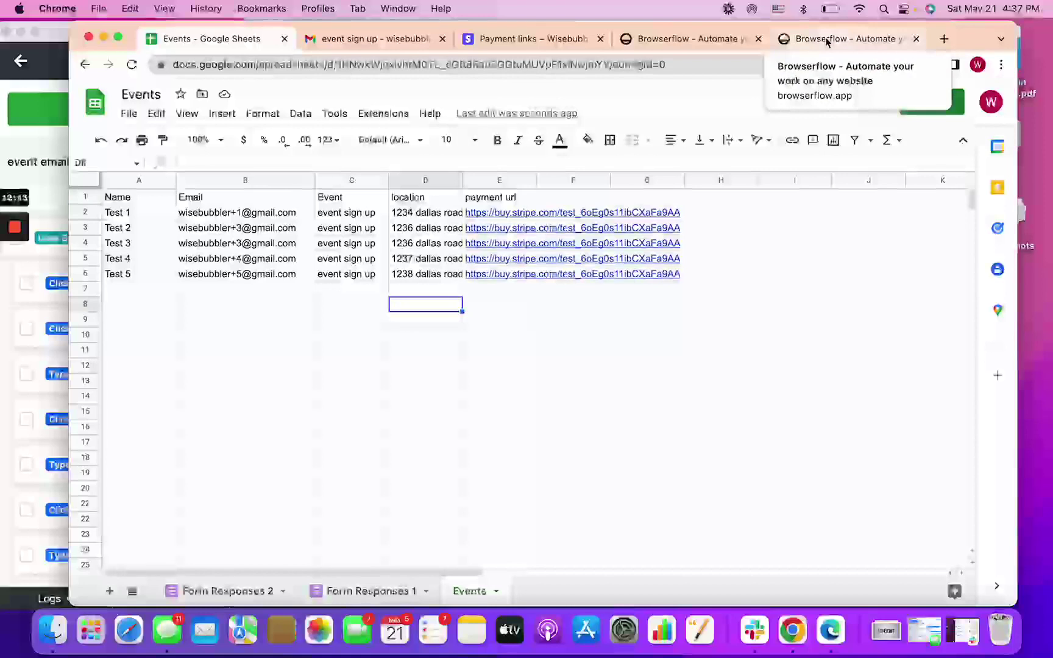
Return Browserflow to the saved-flows list, move its window aside, and bring the Events sheet forward
click(20, 60)
click(19, 61)
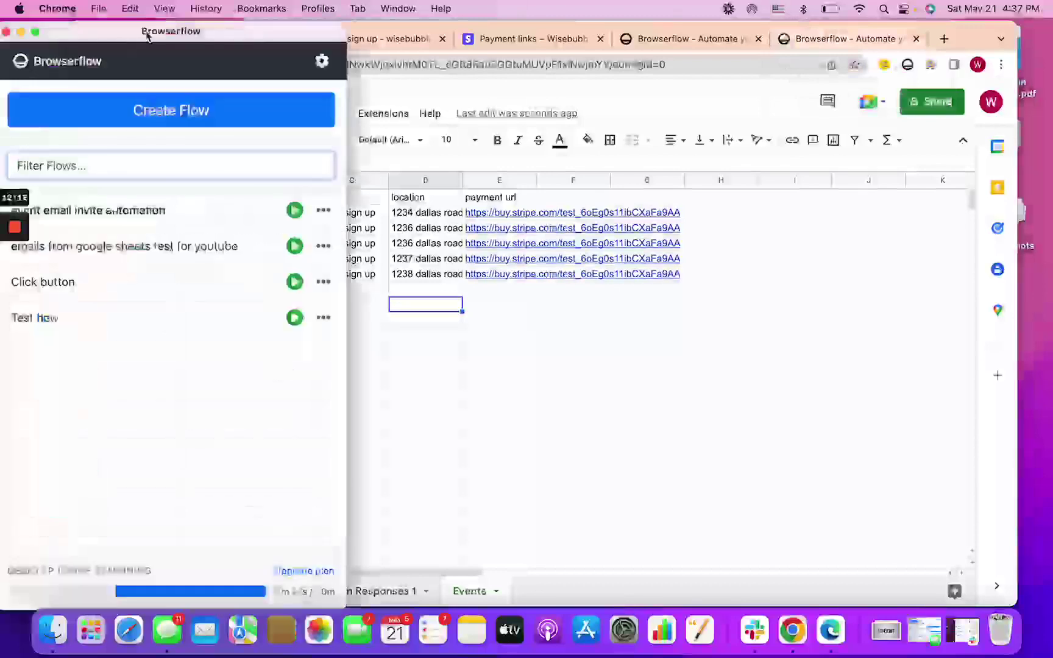
drag(152, 31, 126, 66)
click(126, 65)
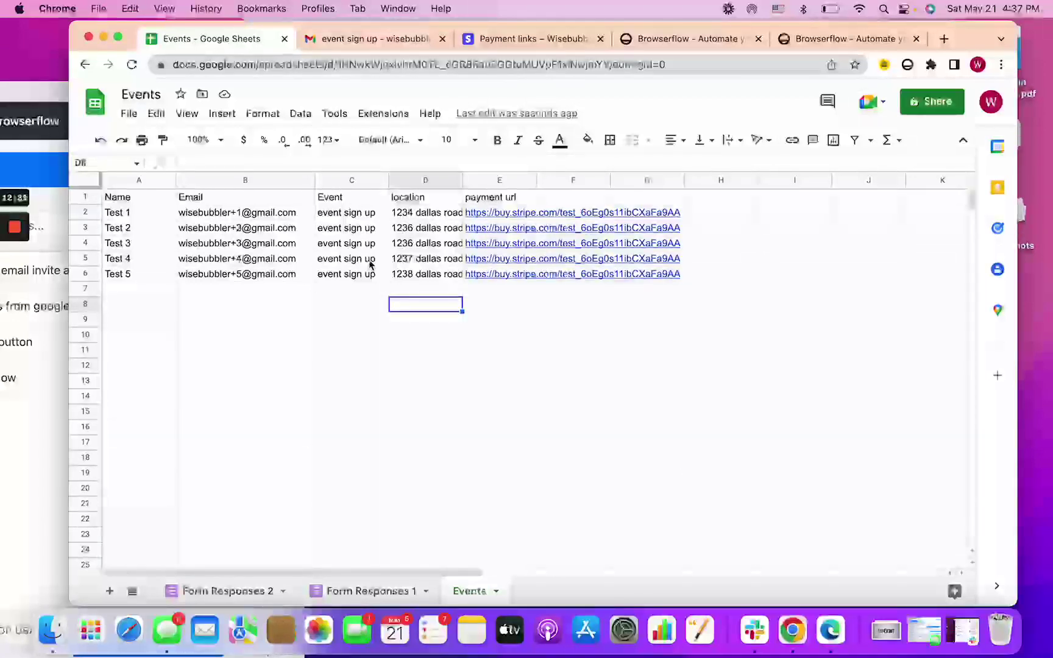
mouse_move(3, 237)
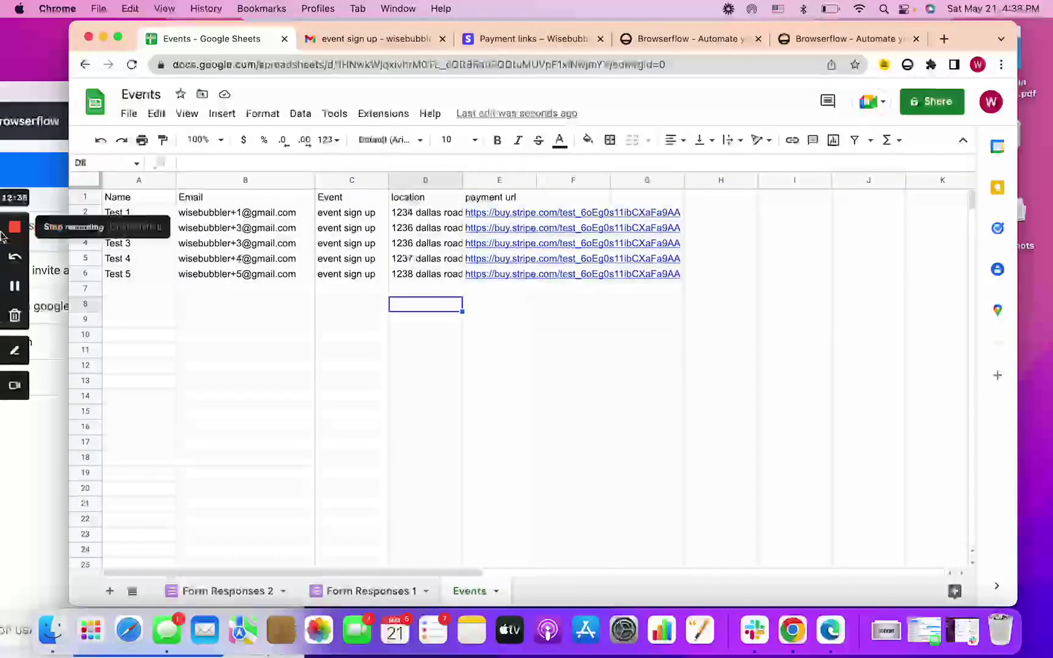